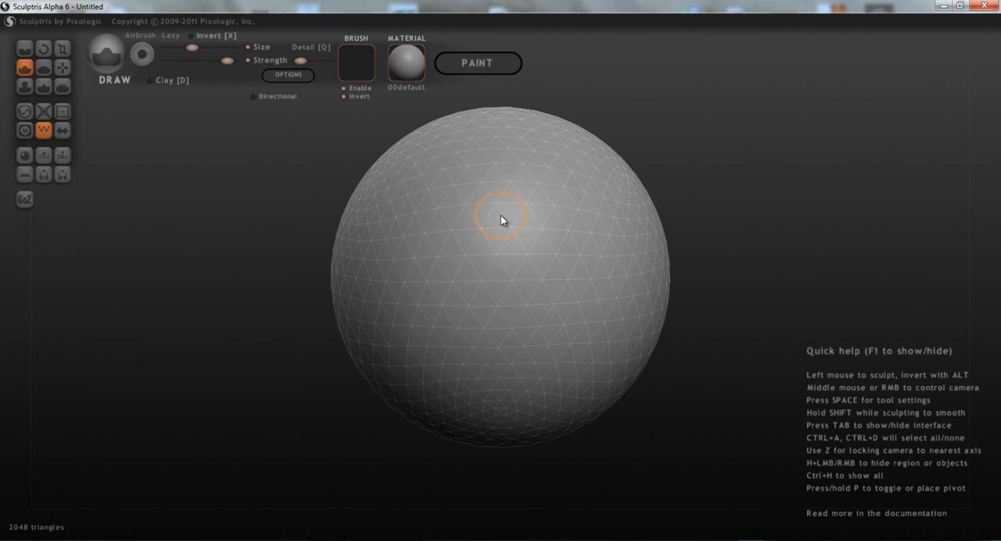
- Hide the wireframe and use the Draw brush to sculpt a curved ridge with two separate bumps below it on the sphere
mouse_move(459, 228)
right_down()
mouse_move(583, 286)
mouse_move(568, 312)
right_up()
mouse_move(447, 220)
middle_down()
mouse_move(492, 312)
mouse_move(470, 339)
mouse_move(402, 339)
middle_up()
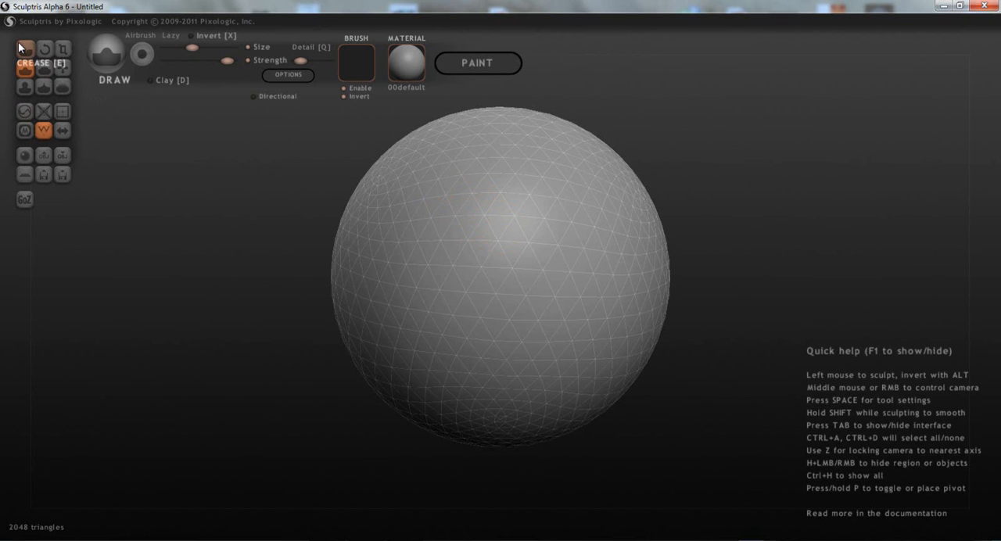
click(43, 127)
mouse_move(582, 205)
mouse_down()
mouse_move(509, 238)
mouse_move(454, 222)
mouse_move(436, 255)
mouse_move(460, 306)
mouse_move(491, 325)
mouse_up()
mouse_move(491, 325)
right_down()
mouse_move(363, 273)
mouse_move(354, 229)
mouse_move(276, 189)
mouse_move(251, 157)
mouse_move(174, 125)
mouse_move(153, 100)
right_up()
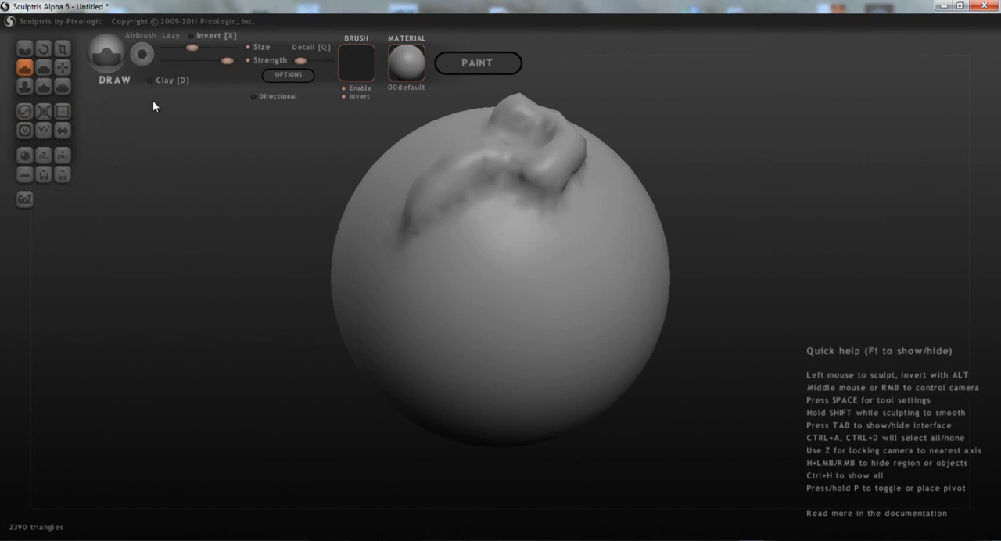
drag(471, 251, 442, 287)
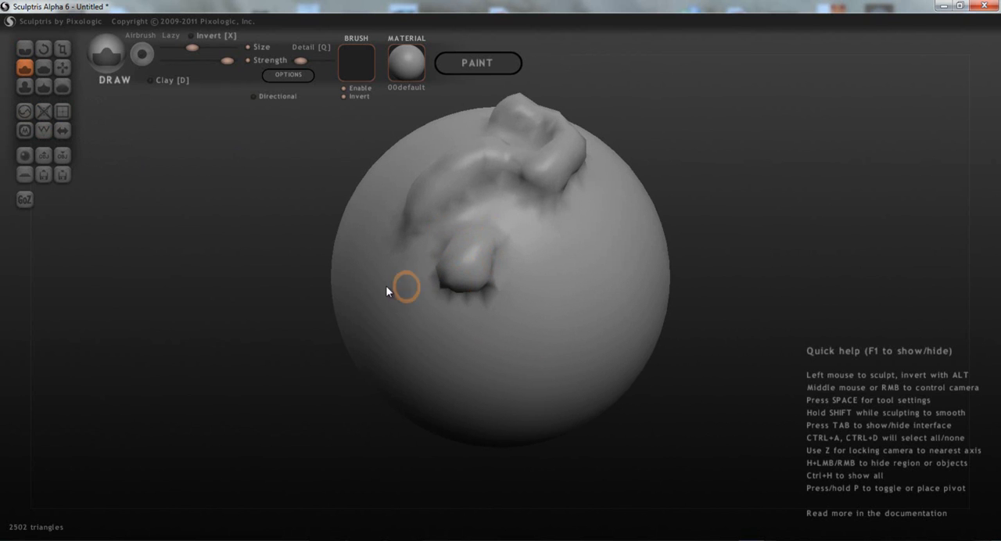
click(388, 286)
- Lower the brush detail slightly, enlarge the brush, and sculpt large lumps beside the small bumps with the wireframe shown
drag(303, 61, 298, 62)
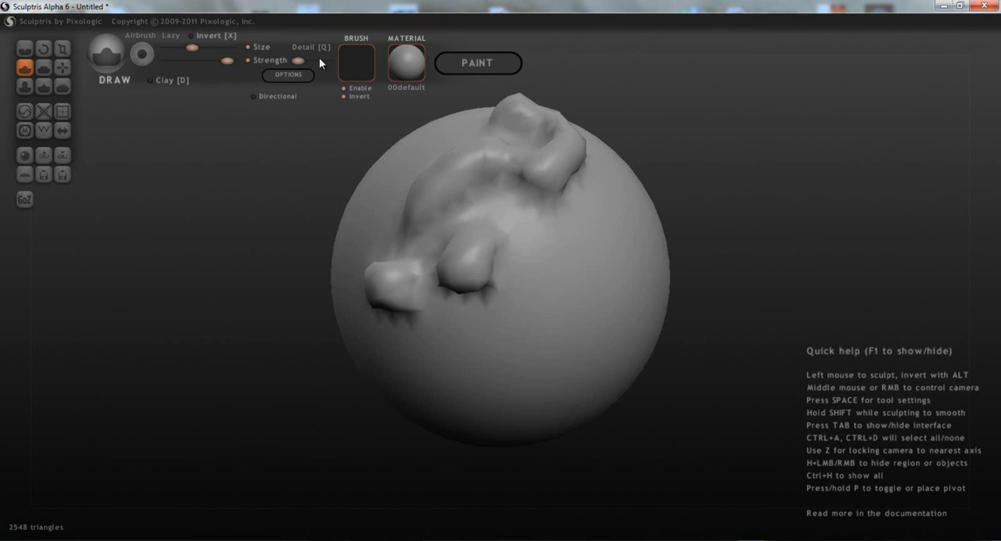
drag(189, 48, 202, 48)
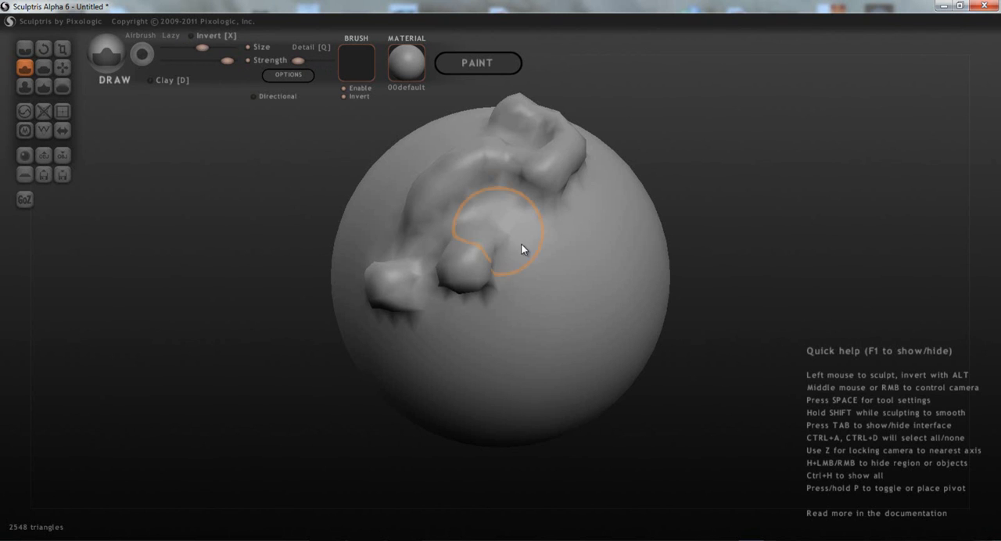
right_drag(585, 315, 531, 240)
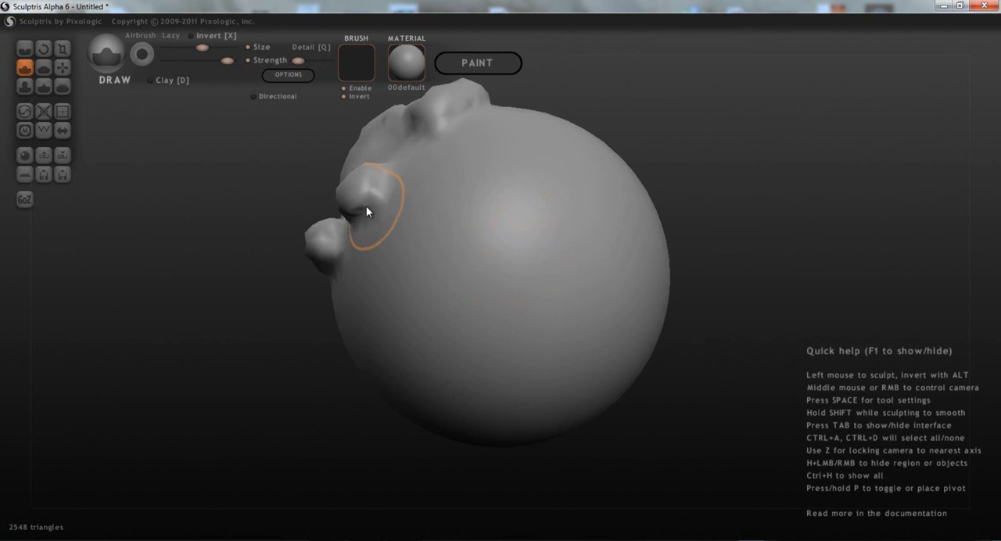
right_drag(364, 211, 515, 264)
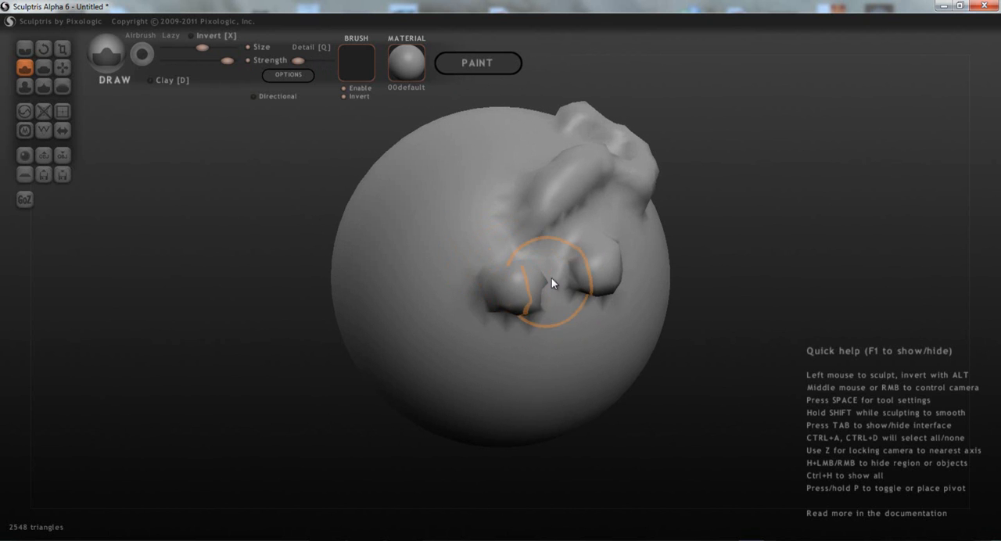
click(43, 130)
right_drag(448, 219, 486, 200)
mouse_move(486, 200)
mouse_down()
mouse_move(465, 190)
mouse_move(341, 286)
mouse_move(351, 336)
mouse_move(508, 436)
mouse_move(525, 458)
mouse_move(398, 297)
mouse_up()
mouse_move(398, 293)
right_down()
mouse_move(470, 218)
mouse_move(357, 69)
right_up()
- Raise the brush detail to maximum, try dense Draw strokes below the large lumps, cancel the debug alert, and undo the strokes
drag(298, 61, 310, 62)
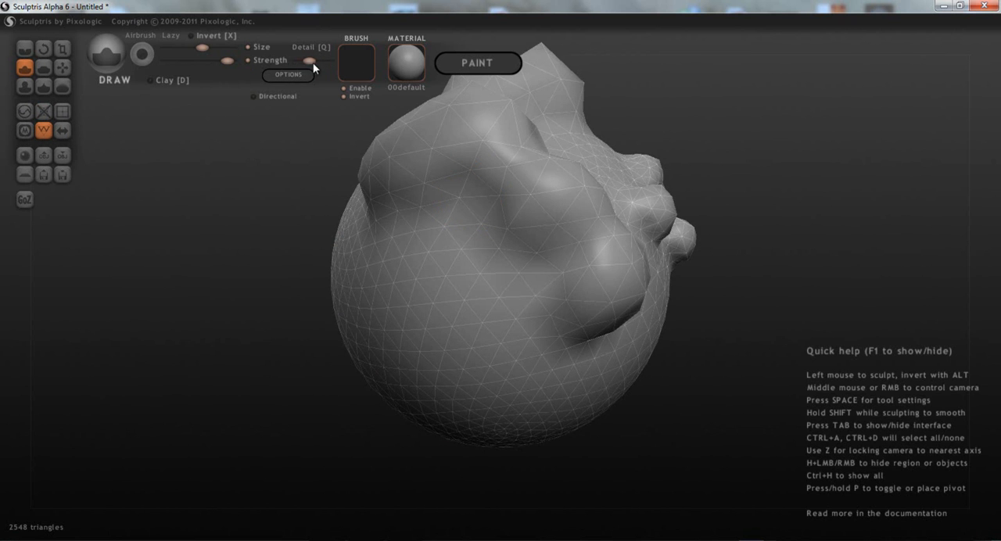
drag(357, 268, 487, 419)
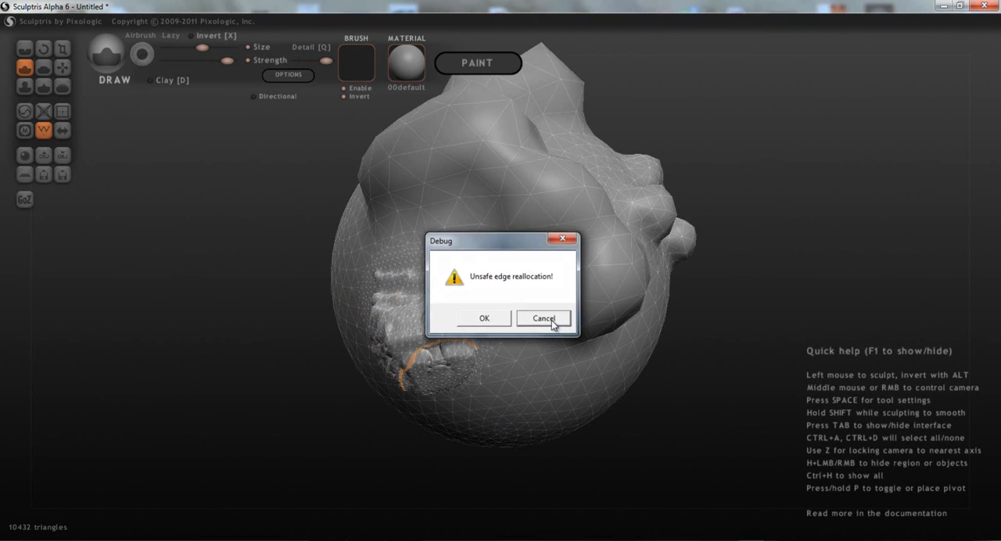
click(551, 323)
middle_drag(459, 303, 475, 215)
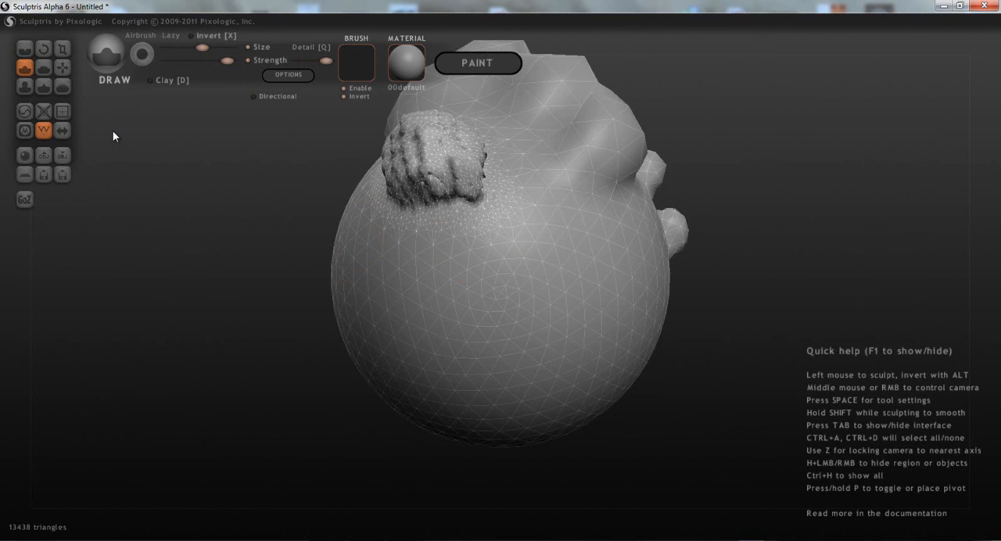
key(ctrl+z)
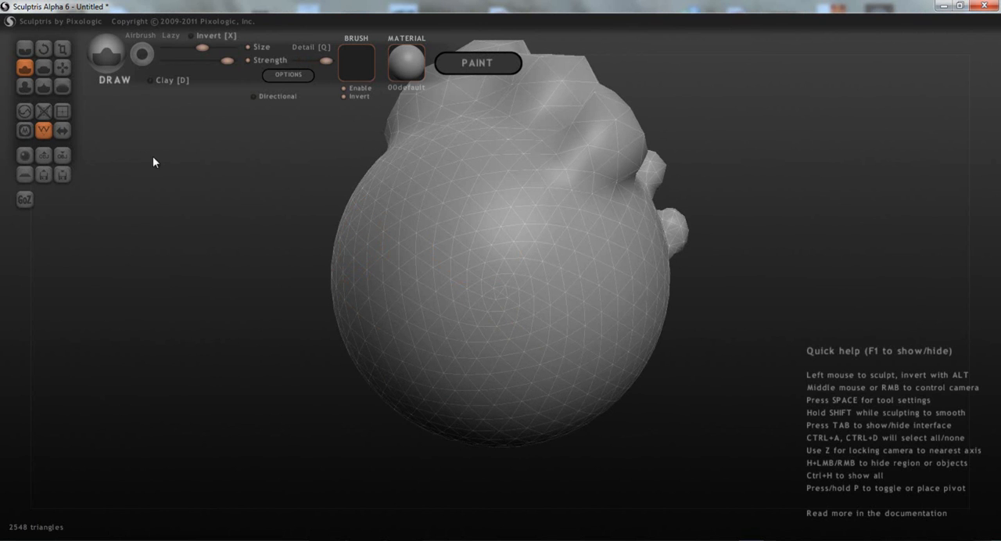
- Sculpt several dense raised patches across the sphere's smooth area at maximum detail, and undo the last one
middle_drag(484, 233, 484, 254)
mouse_move(482, 252)
mouse_down()
mouse_move(426, 262)
mouse_move(375, 297)
mouse_move(623, 373)
mouse_up()
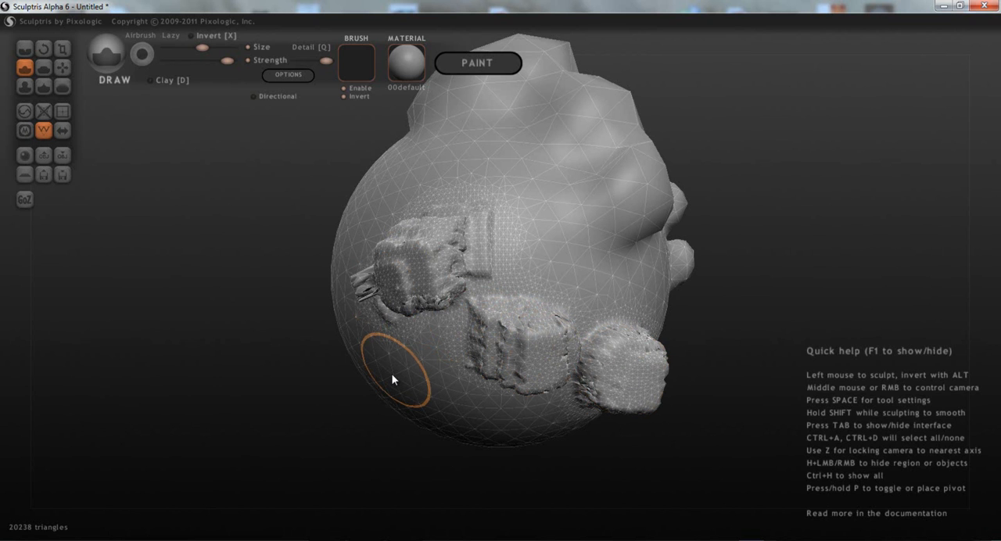
key(ctrl+z)
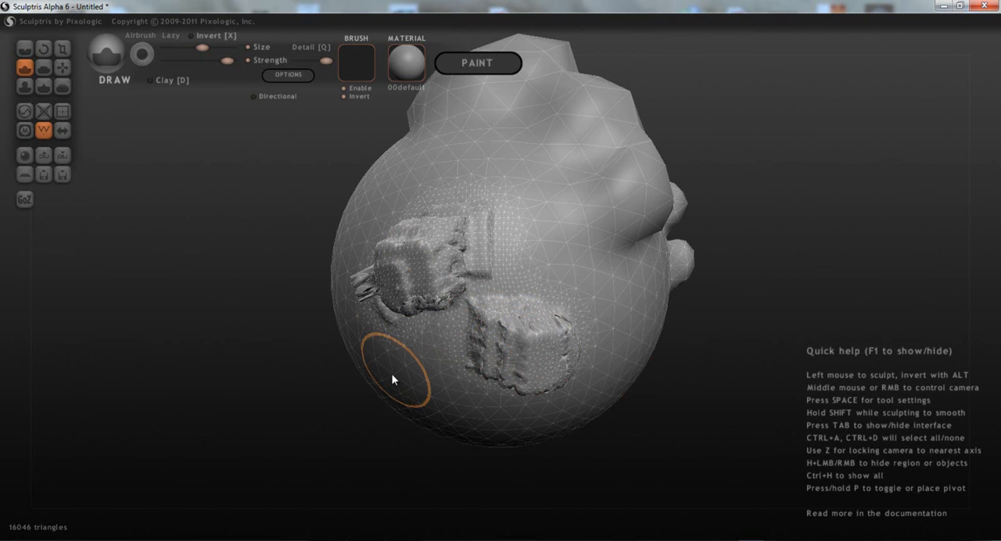
- Replace the sculpture with a fresh sphere in a new scene, discarding the current work, and turn symmetry on
click(25, 155)
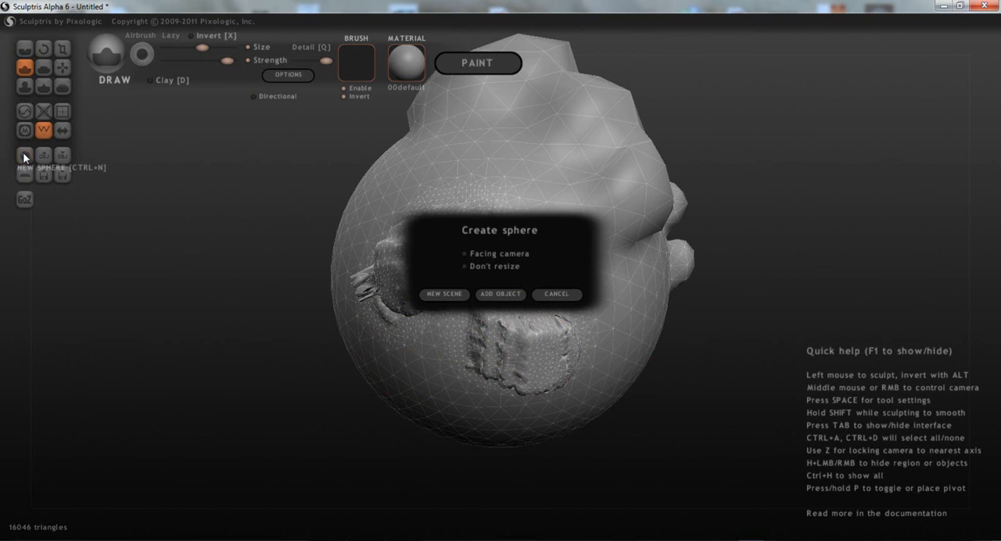
click(447, 294)
click(475, 321)
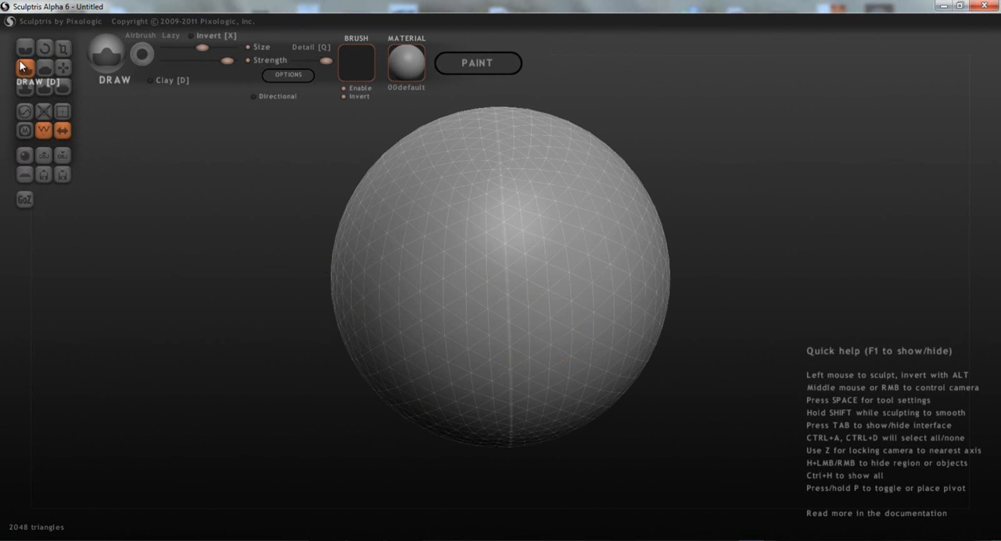
- Turn the new sphere with the Rotate tool and shrink it slightly with the Scale tool
click(43, 47)
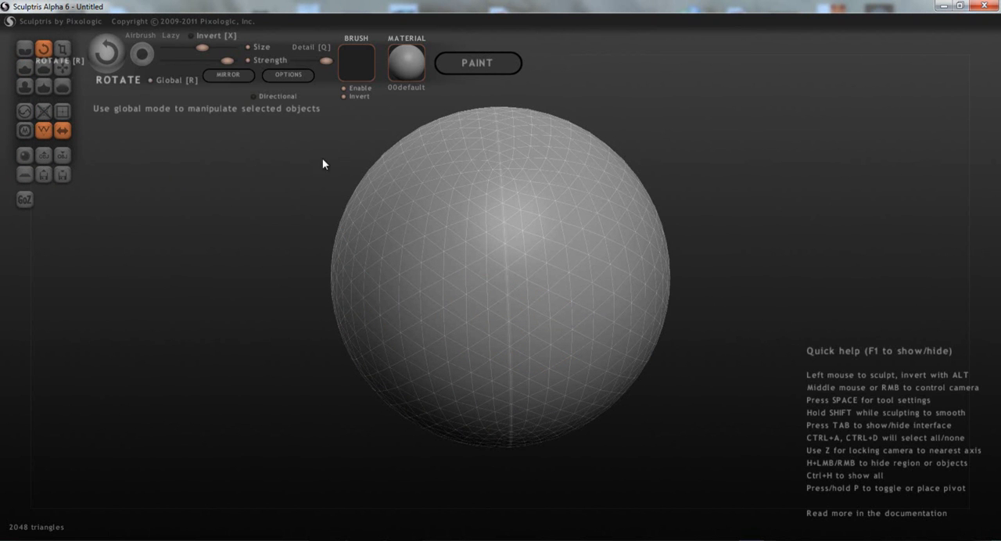
drag(597, 183, 513, 428)
drag(436, 348, 412, 231)
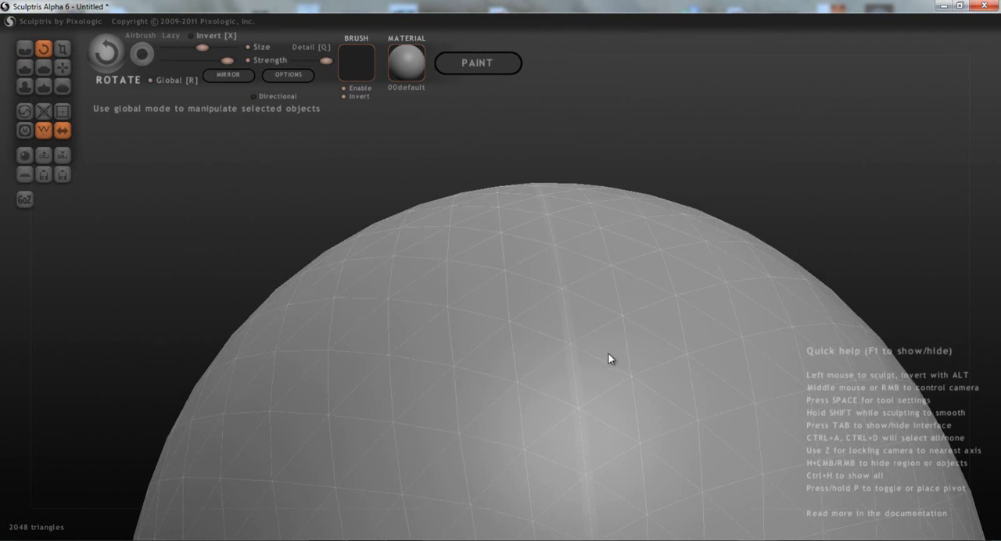
scroll(607, 351, down, 6)
drag(540, 330, 607, 452)
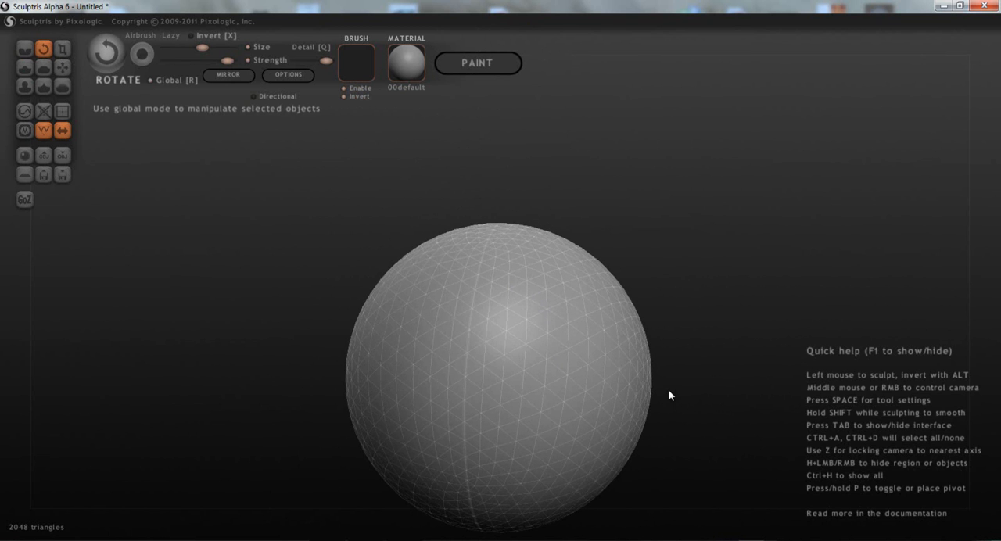
drag(686, 383, 653, 310)
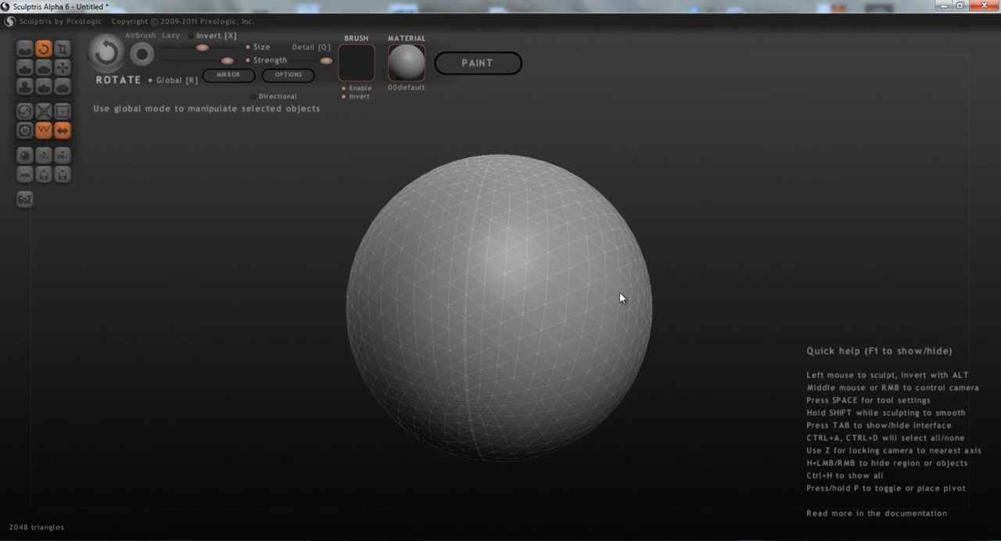
drag(530, 289, 574, 292)
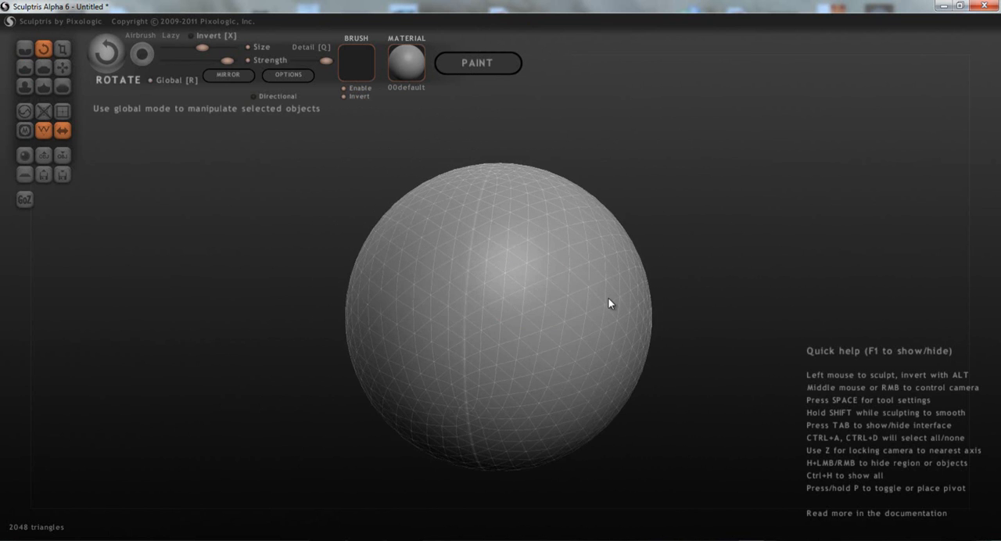
click(63, 48)
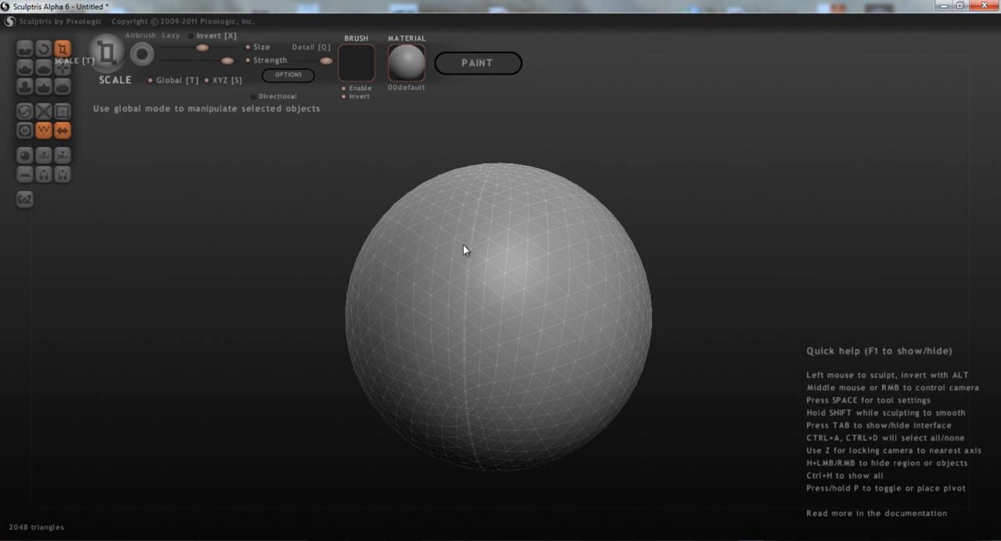
drag(532, 279, 467, 325)
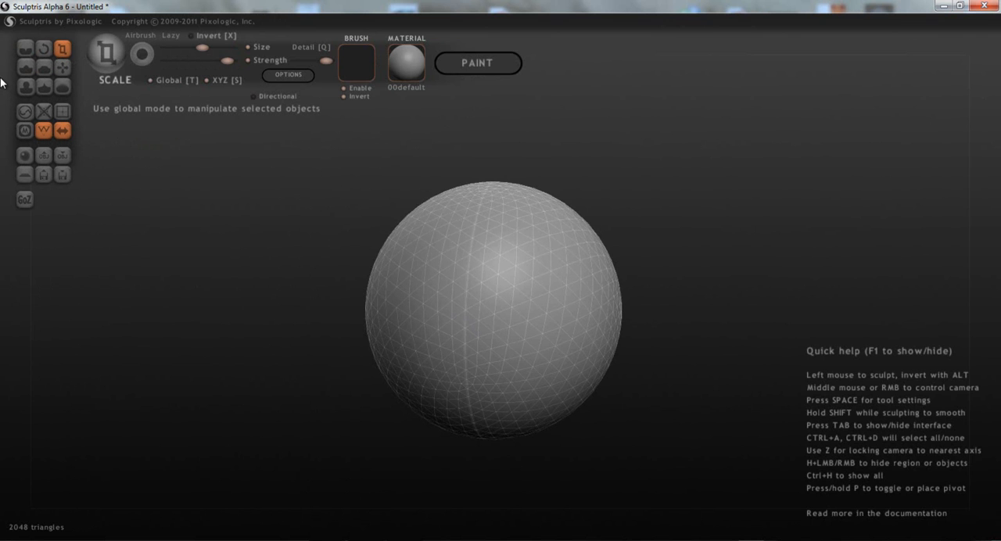
- Enlarge the Draw brush and sculpt a large raised block across the symmetry line on the sphere's upper front
click(25, 68)
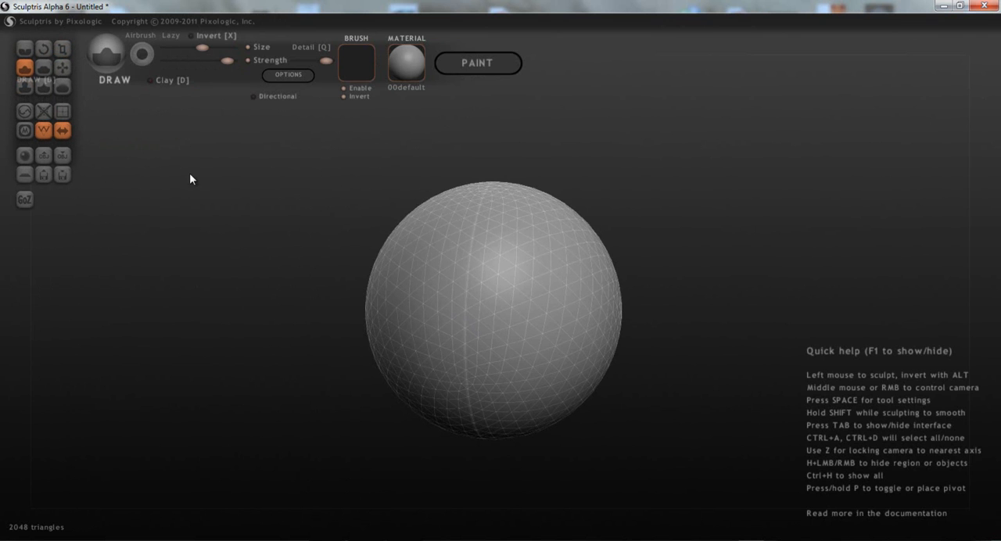
scroll(372, 315, up, 2)
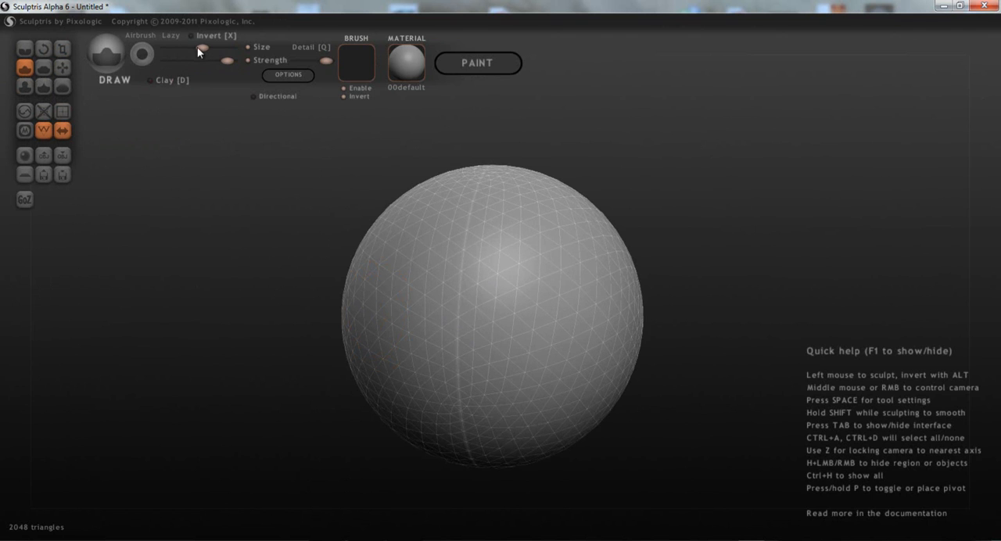
drag(197, 46, 215, 48)
mouse_move(480, 235)
mouse_down()
mouse_move(453, 252)
mouse_move(449, 293)
mouse_up()
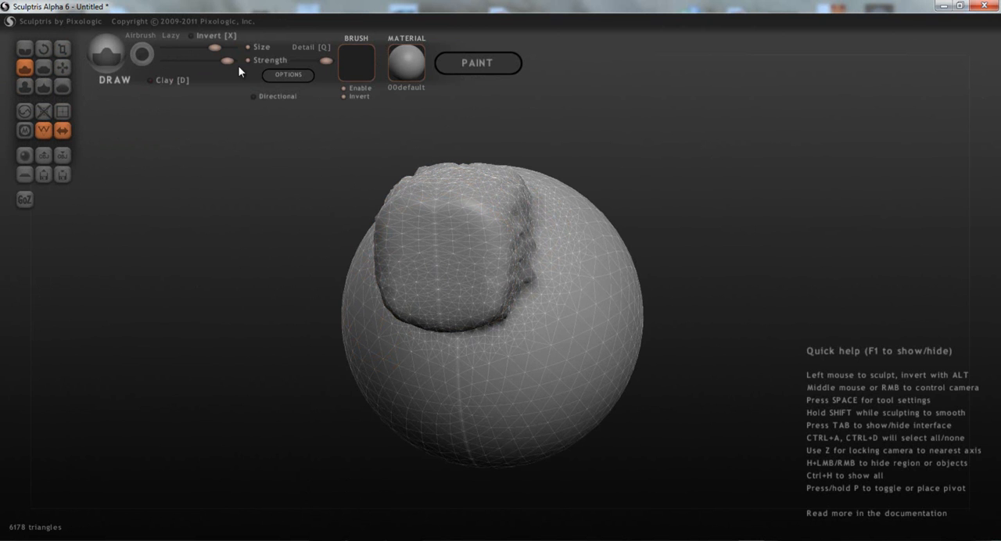
- Draw a fine mirrored stroke on the raised block with a smaller brush, and another nearer the symmetry line at reduced strength
drag(198, 48, 180, 48)
scroll(452, 258, up, 2)
scroll(462, 282, up, 2)
scroll(451, 285, up, 3)
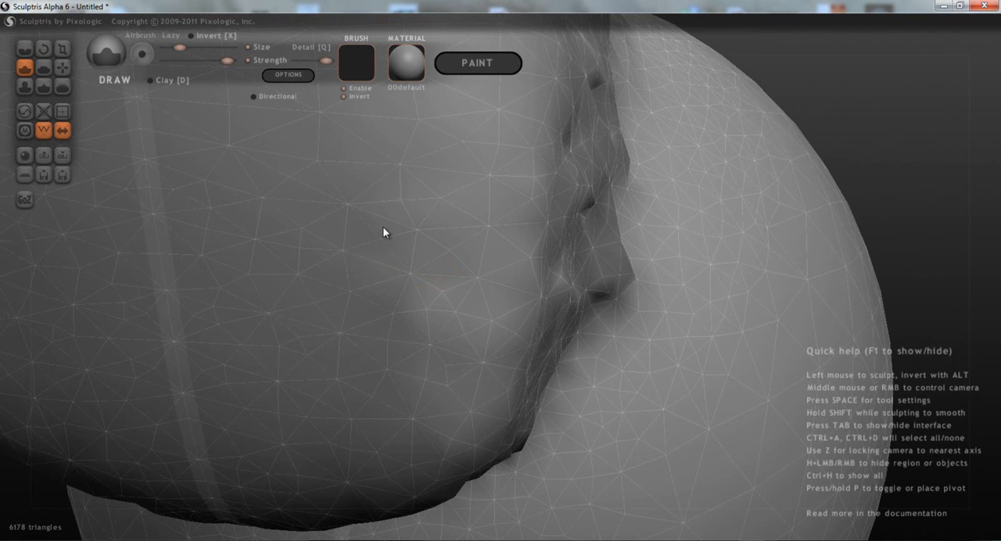
mouse_move(397, 170)
mouse_down()
mouse_move(375, 188)
mouse_move(355, 237)
mouse_move(354, 319)
mouse_up()
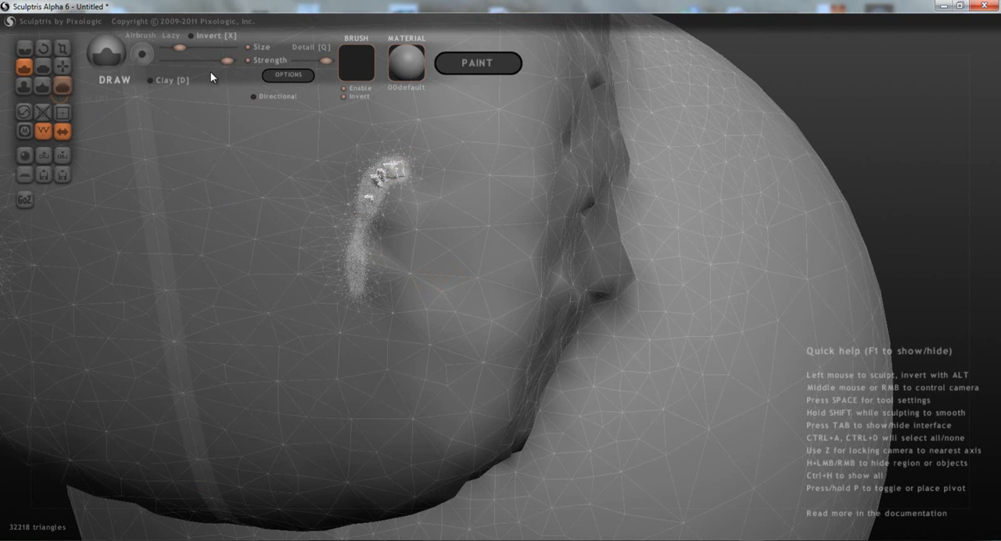
drag(212, 65, 187, 64)
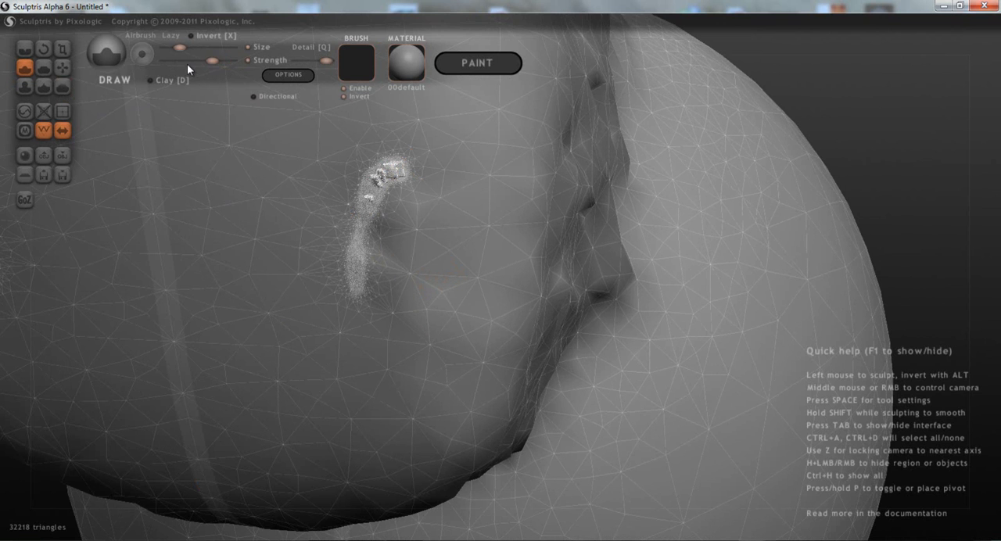
mouse_move(235, 186)
mouse_down()
mouse_move(223, 250)
mouse_move(202, 266)
mouse_up()
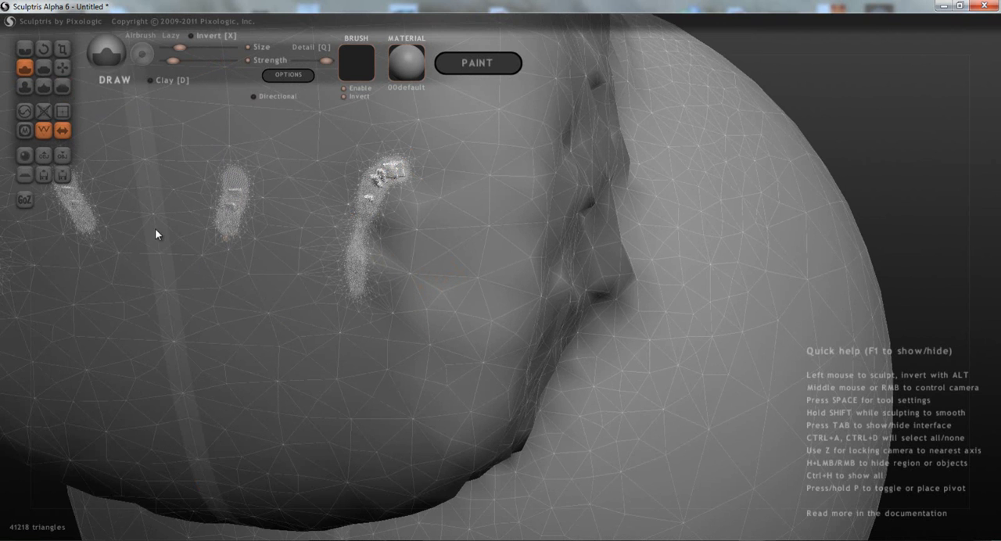
- Turn symmetry off for the sculpture, accepting the one-way operation, and turn it back on
click(62, 131)
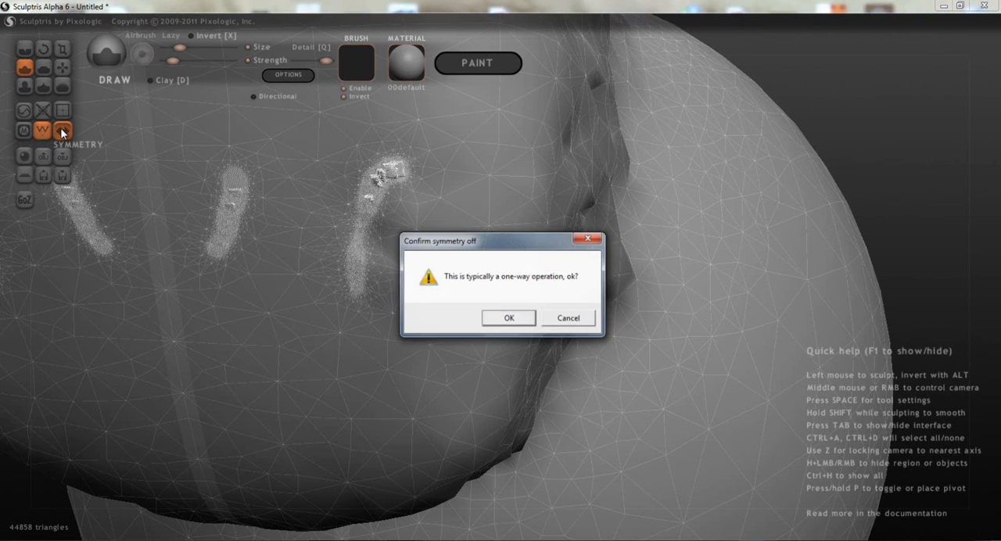
click(510, 317)
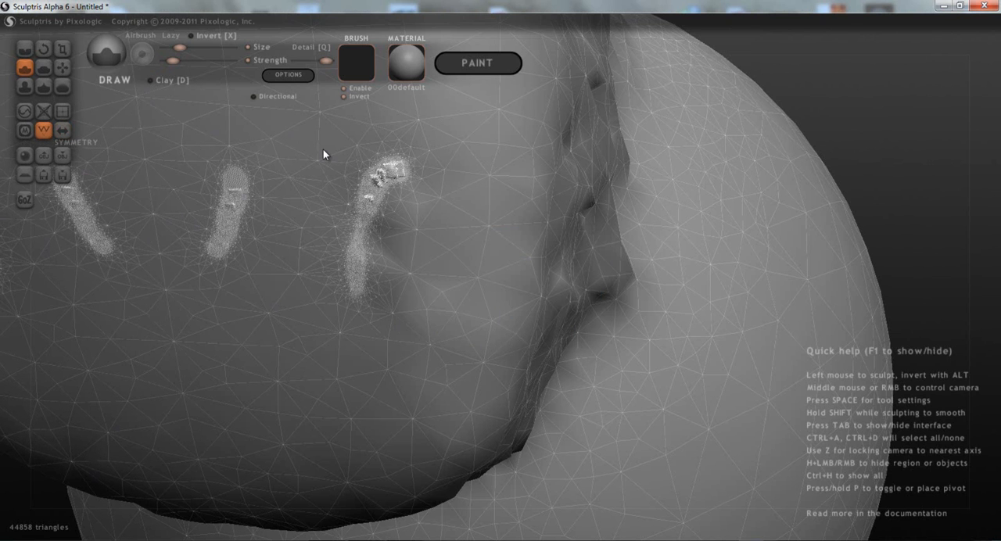
click(62, 130)
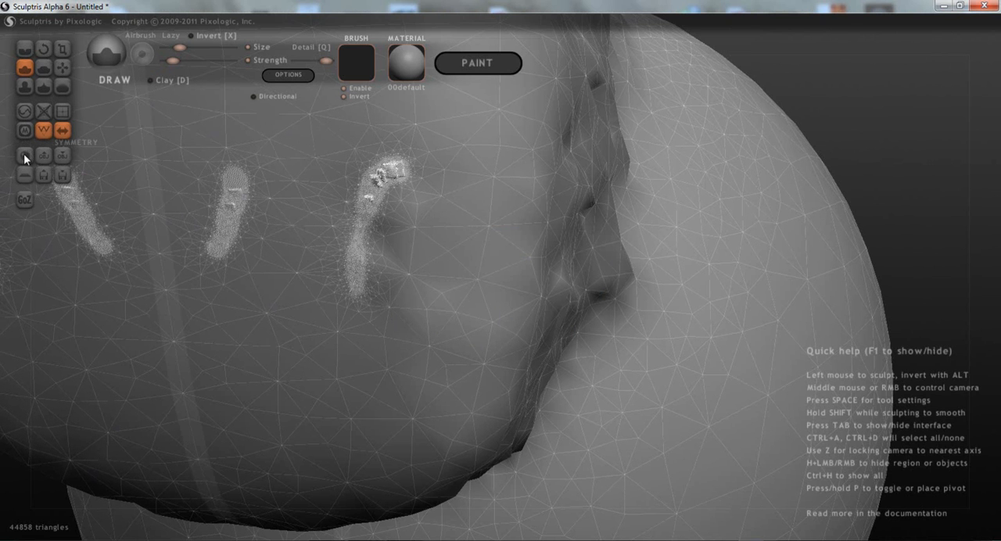
- Create a fresh sphere in a new scene, discarding the block sculpture, and turn symmetry off
click(24, 154)
click(24, 156)
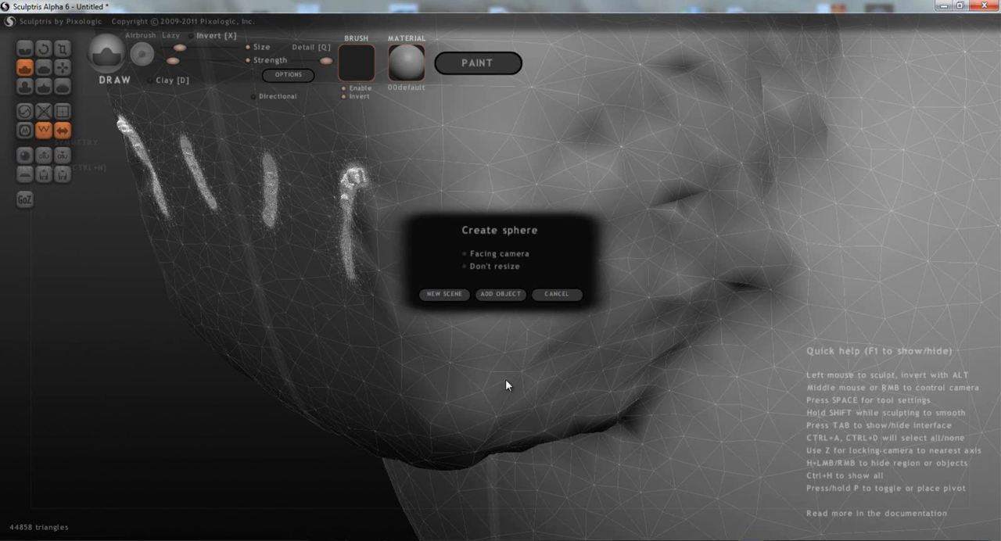
click(446, 295)
click(486, 314)
right_drag(416, 305, 449, 327)
click(60, 133)
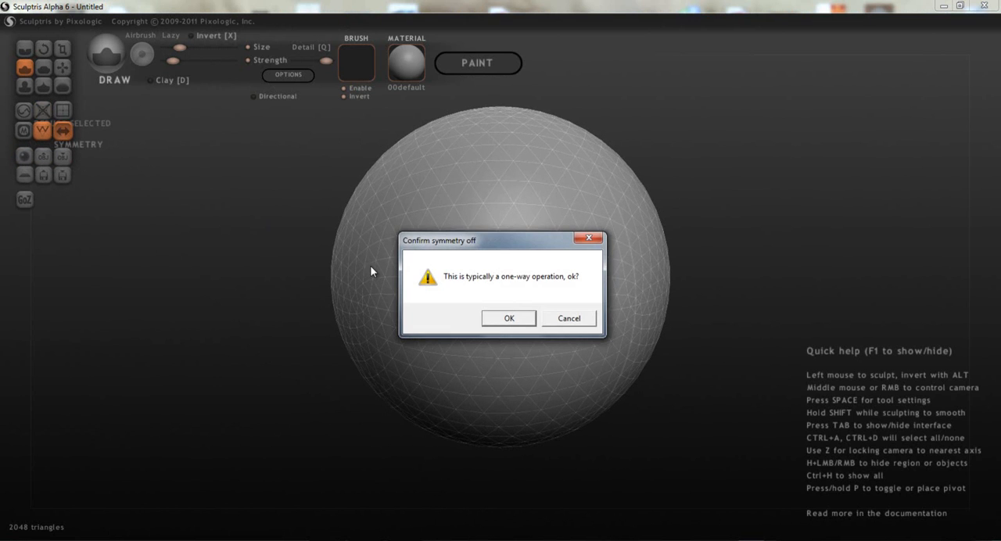
click(499, 318)
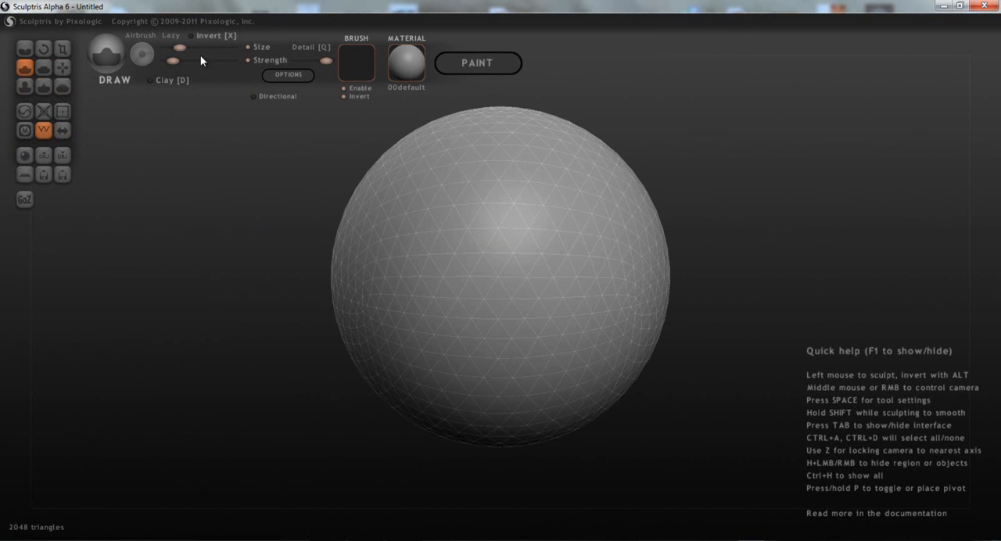
- Increase the Draw brush's size and strength and apply the normals material to the sphere
mouse_move(173, 61)
mouse_down()
mouse_move(210, 60)
mouse_move(194, 60)
mouse_move(193, 45)
mouse_up()
click(404, 68)
scroll(437, 282, down, 5)
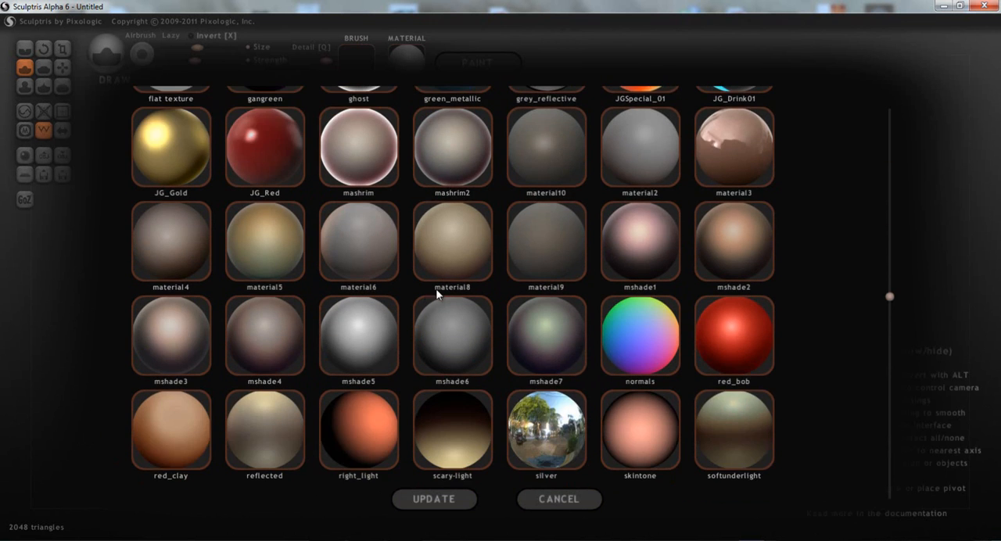
scroll(502, 337, up, 1)
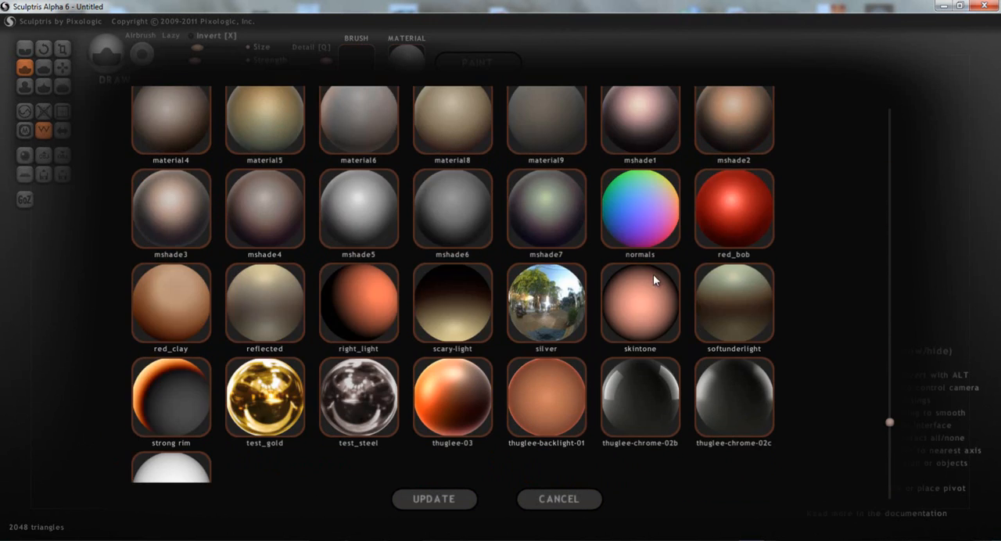
click(632, 233)
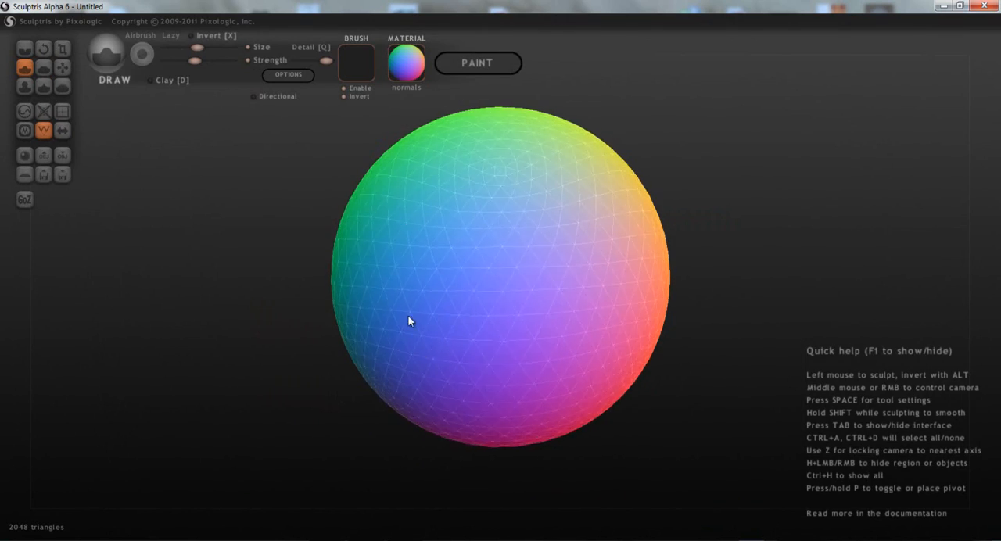
- Preview the droplet_01 material on the sphere and replace it with JG_Drink01
click(404, 65)
scroll(573, 242, up, 3)
scroll(575, 241, up, 1)
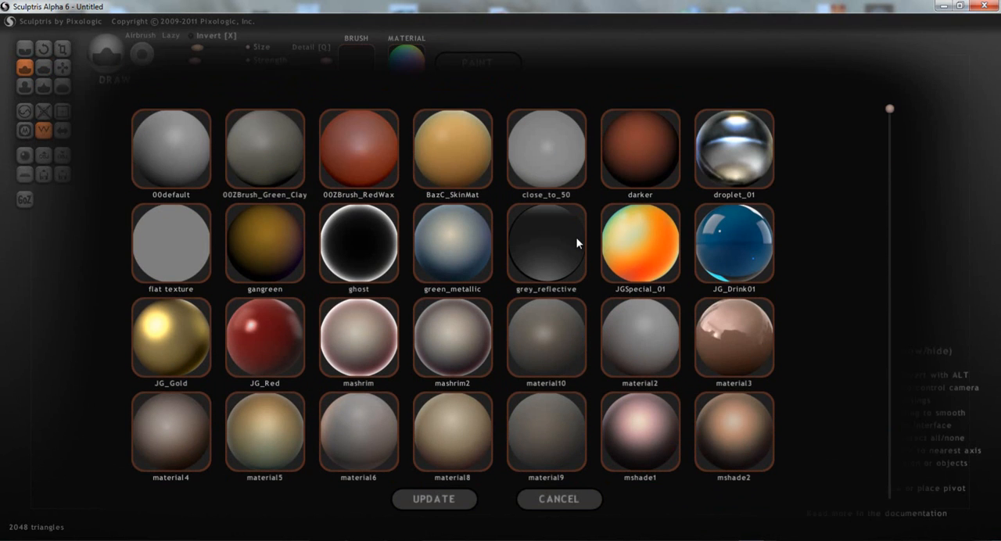
click(735, 155)
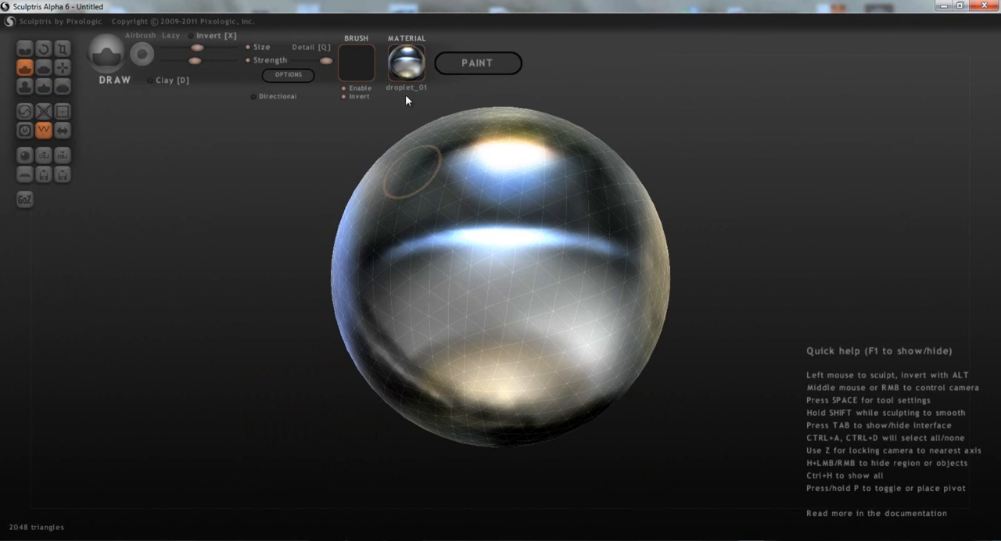
click(420, 53)
click(712, 236)
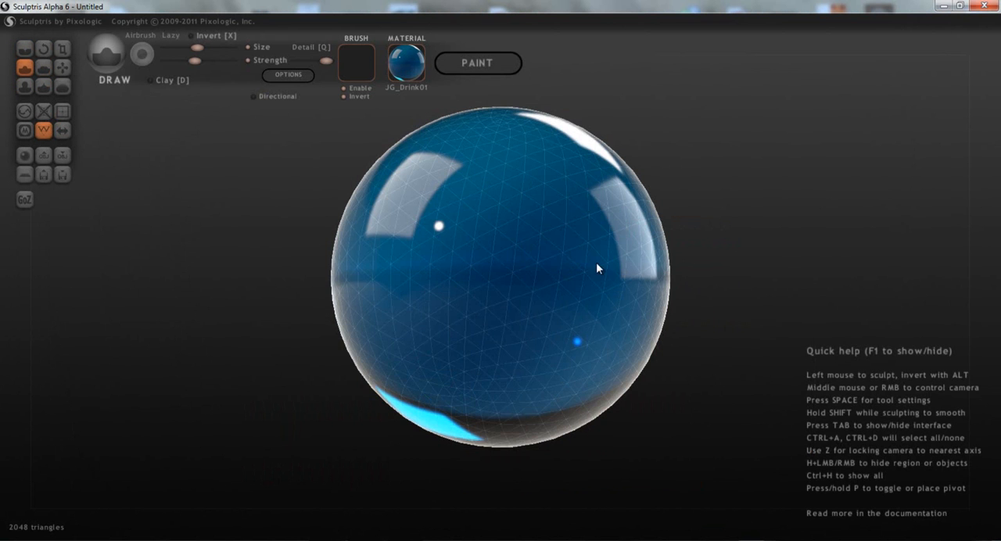
- Sculpt rough raised strokes across the top of the sphere with the Draw brush
scroll(477, 287, up, 1)
middle_drag(477, 288, 521, 271)
scroll(521, 270, up, 3)
mouse_move(355, 193)
mouse_down()
mouse_move(462, 179)
mouse_move(511, 212)
mouse_move(462, 250)
mouse_move(423, 255)
mouse_move(555, 249)
mouse_move(520, 256)
mouse_up()
mouse_move(395, 283)
middle_down()
mouse_move(449, 316)
mouse_move(427, 268)
mouse_move(427, 200)
mouse_move(383, 156)
mouse_move(409, 203)
mouse_move(470, 217)
middle_up()
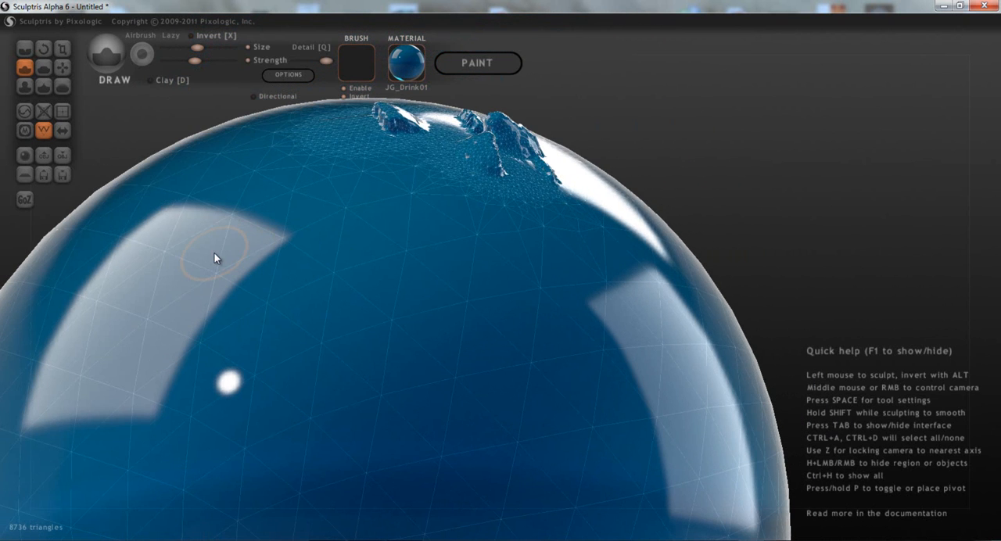
- Try the Flatten brush at full detail across the sphere's upper front and undo the strokes
click(43, 66)
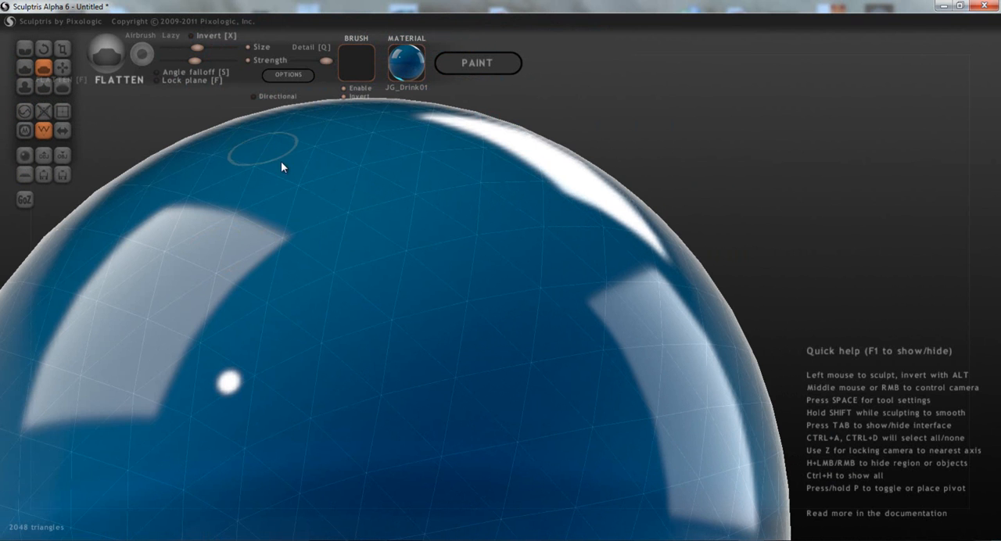
mouse_move(326, 189)
mouse_down()
mouse_move(378, 194)
mouse_move(474, 179)
mouse_move(476, 237)
mouse_move(422, 278)
mouse_move(358, 273)
mouse_move(299, 234)
mouse_up()
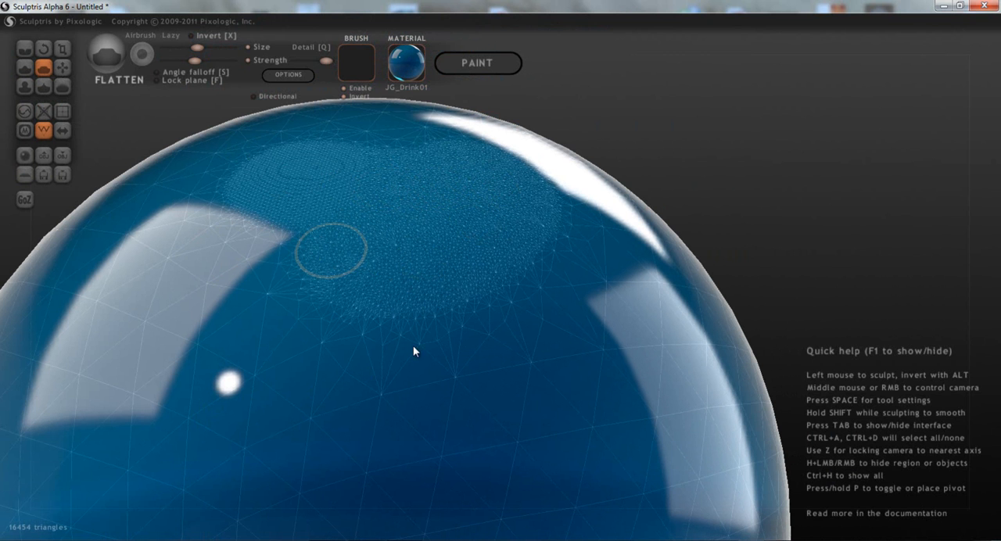
key(ctrl+z)
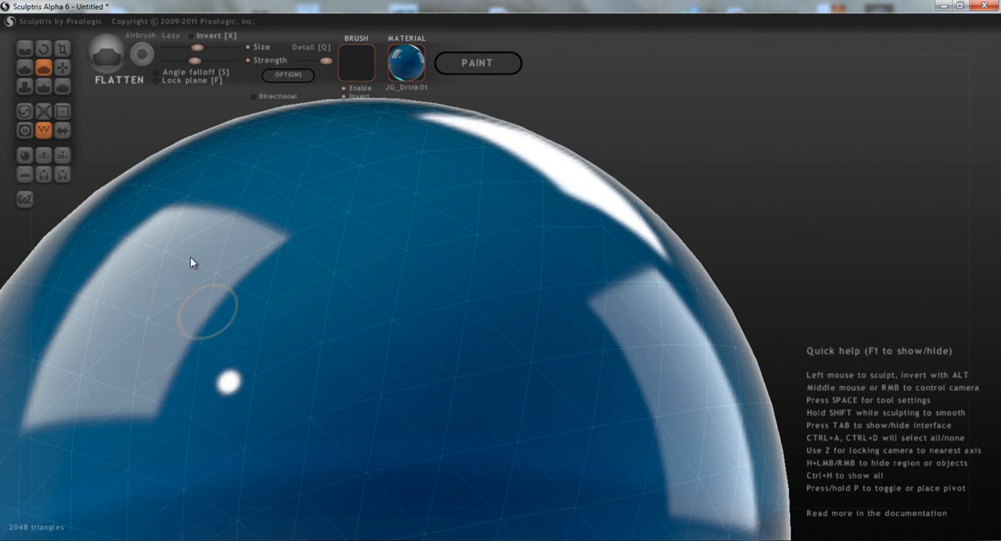
- Lower the brush detail, test a Flatten stroke on the sphere's upper front, and undo it
drag(315, 61, 301, 61)
mouse_move(306, 245)
mouse_down()
mouse_move(480, 221)
mouse_move(414, 174)
mouse_move(349, 167)
mouse_move(289, 205)
mouse_move(256, 261)
mouse_move(297, 337)
mouse_move(436, 350)
mouse_up()
key(ctrl+z)
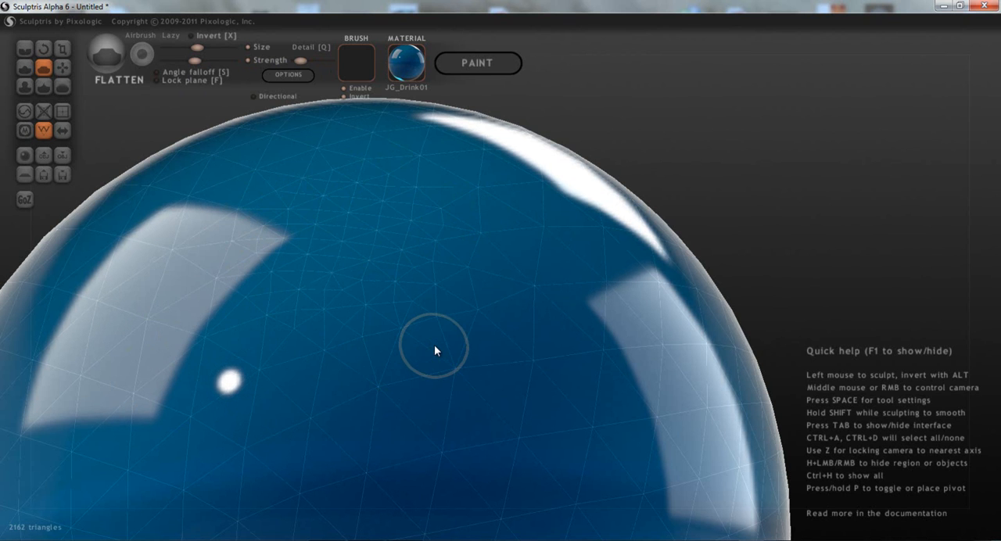
mouse_move(433, 344)
middle_down()
mouse_move(369, 311)
mouse_move(381, 320)
mouse_move(351, 229)
mouse_move(414, 282)
mouse_move(330, 306)
mouse_move(388, 151)
middle_up()
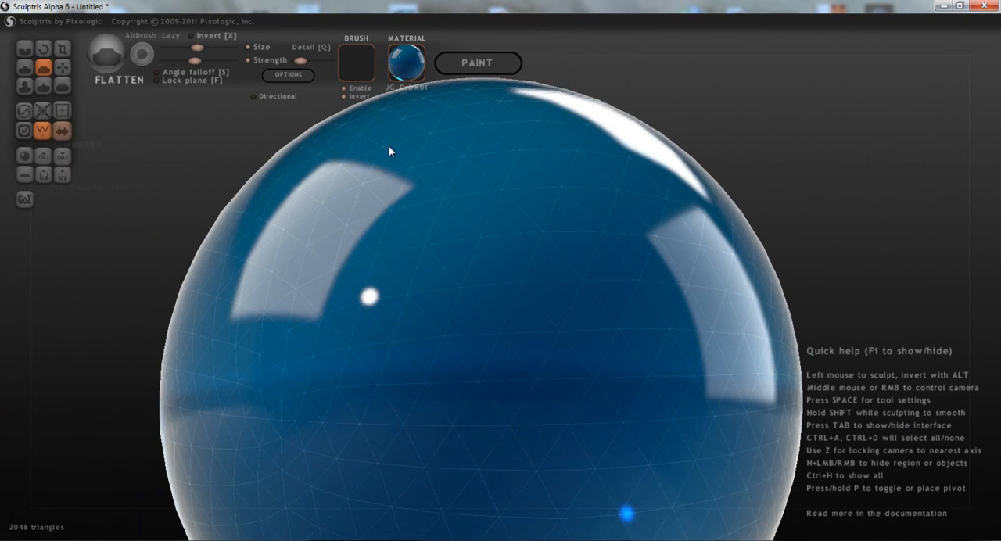
- Raise a lump on the sphere's upper front with the Inflate brush, staying in sculpt mode without building a paint mapping
click(24, 86)
mouse_move(401, 179)
mouse_down()
mouse_move(493, 157)
mouse_move(411, 190)
mouse_move(384, 205)
mouse_move(454, 181)
mouse_move(365, 226)
mouse_move(483, 170)
mouse_move(381, 198)
mouse_move(361, 212)
mouse_move(482, 172)
mouse_move(479, 187)
mouse_up()
drag(398, 257, 476, 206)
click(493, 68)
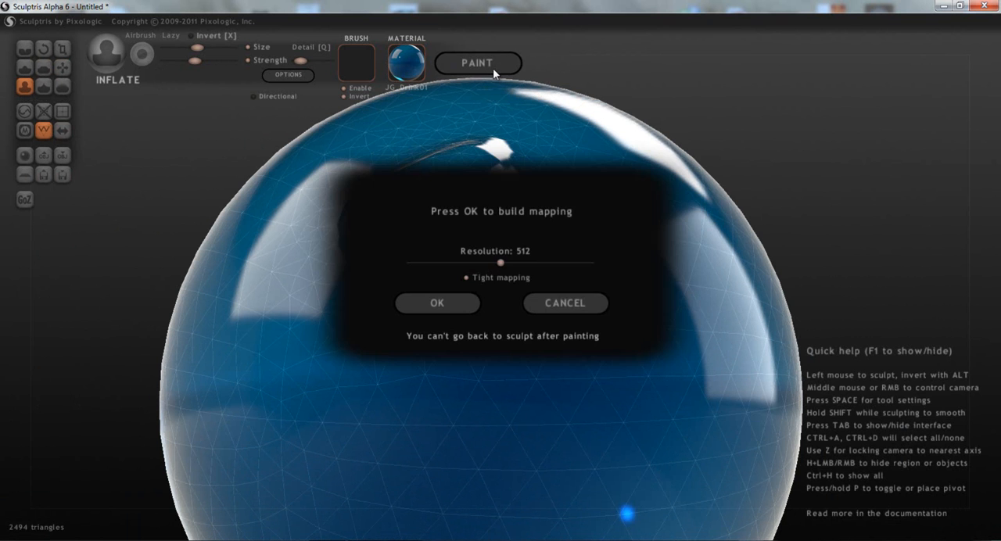
click(565, 306)
- Apply the 00ZBrush_Green_Clay material and inflate the lump further along its lower and right sides
click(410, 66)
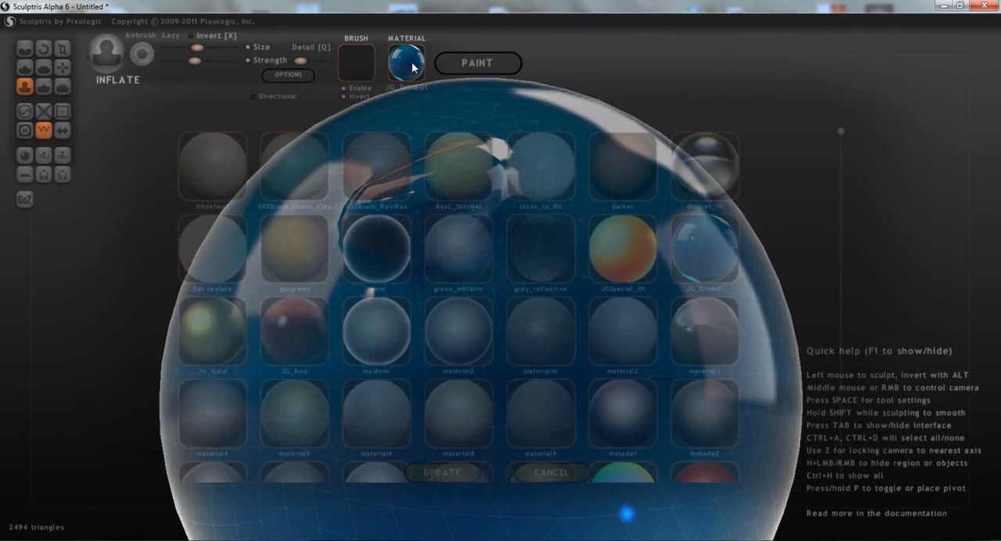
click(263, 149)
mouse_move(467, 250)
mouse_down()
mouse_move(417, 291)
mouse_move(485, 263)
mouse_move(479, 307)
mouse_move(506, 294)
mouse_move(451, 325)
mouse_move(519, 280)
mouse_move(511, 234)
mouse_move(501, 227)
mouse_move(425, 264)
mouse_move(370, 244)
mouse_move(462, 301)
mouse_move(409, 329)
mouse_move(458, 307)
mouse_up()
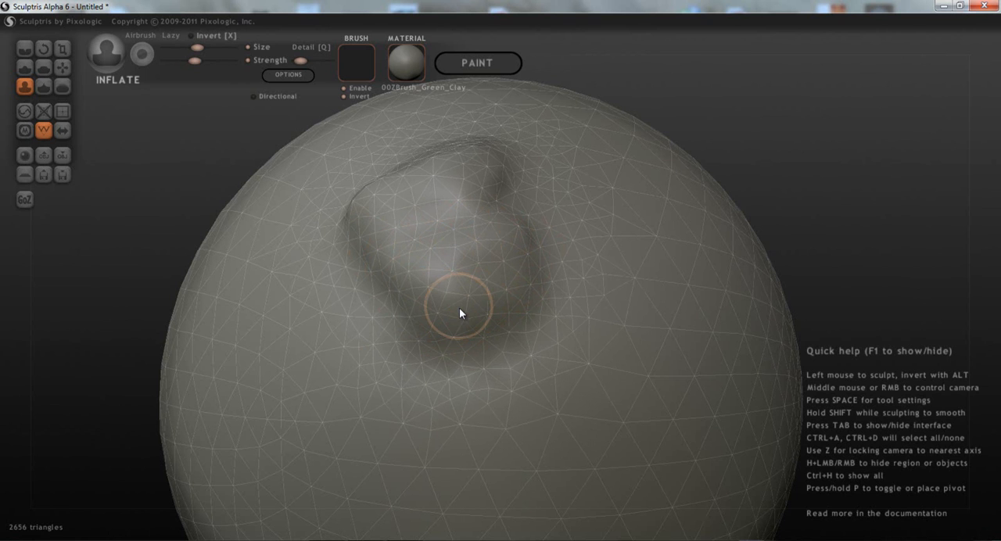
mouse_move(550, 289)
mouse_down()
mouse_move(493, 196)
mouse_move(550, 207)
mouse_move(544, 260)
mouse_move(516, 288)
mouse_up()
mouse_move(527, 288)
right_down()
mouse_move(405, 228)
mouse_move(552, 259)
right_up()
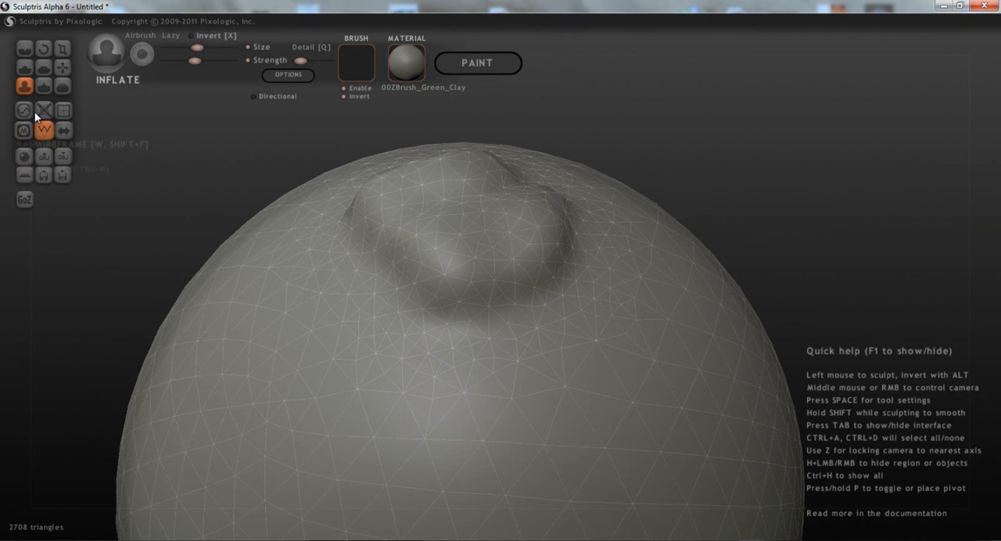
- Pinch the surface of the raised lump with the Pinch brush at its current size and strength
click(40, 87)
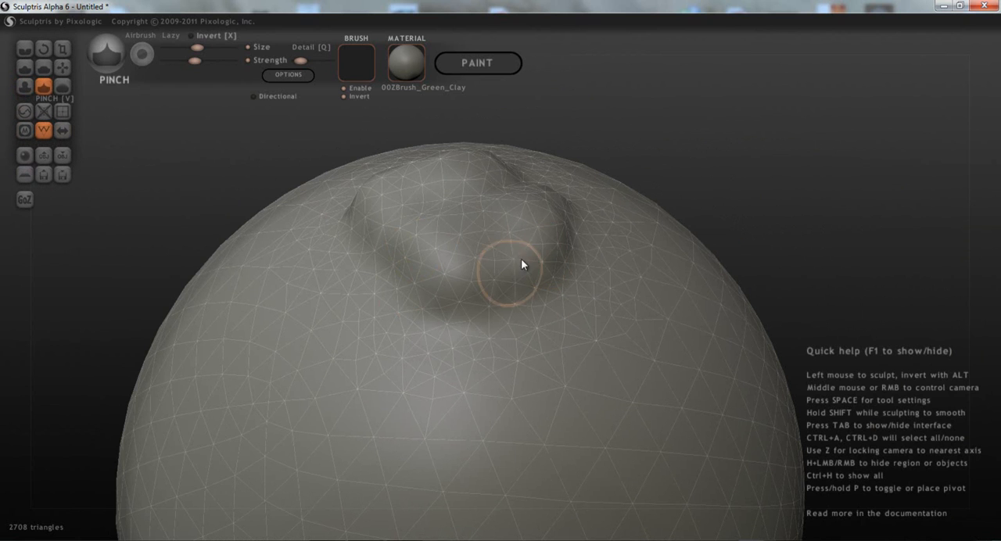
mouse_move(513, 246)
mouse_down()
mouse_move(451, 249)
mouse_move(404, 210)
mouse_move(424, 169)
mouse_move(482, 168)
mouse_up()
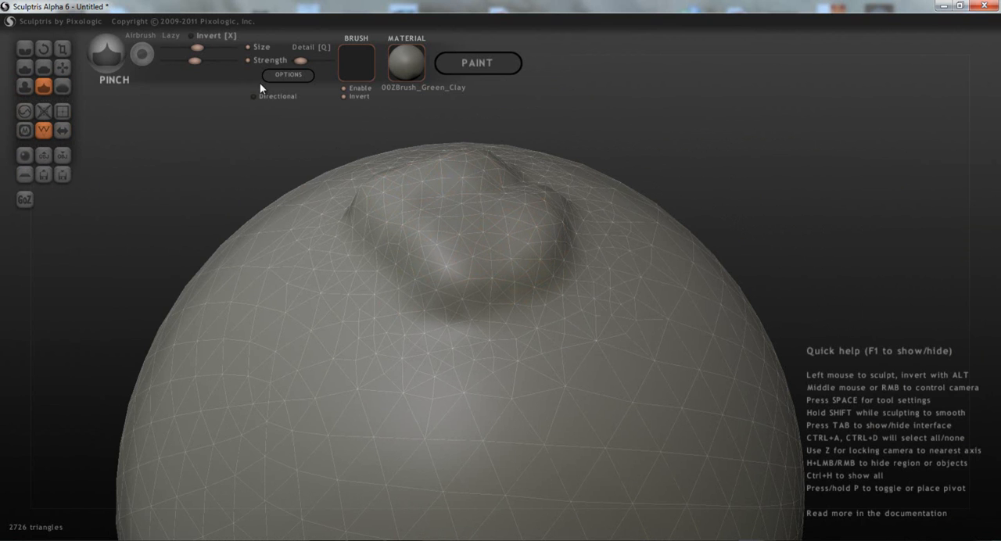
mouse_move(321, 360)
mouse_down()
mouse_move(274, 329)
mouse_move(279, 340)
mouse_move(261, 313)
mouse_move(289, 365)
mouse_move(484, 438)
mouse_move(581, 437)
mouse_move(563, 436)
mouse_up()
mouse_move(563, 437)
middle_down()
mouse_move(428, 369)
mouse_move(502, 407)
mouse_move(395, 284)
middle_up()
- Increase the Pinch brush's size and strength and pinch the lump and the surface around it more strongly
drag(204, 47, 231, 60)
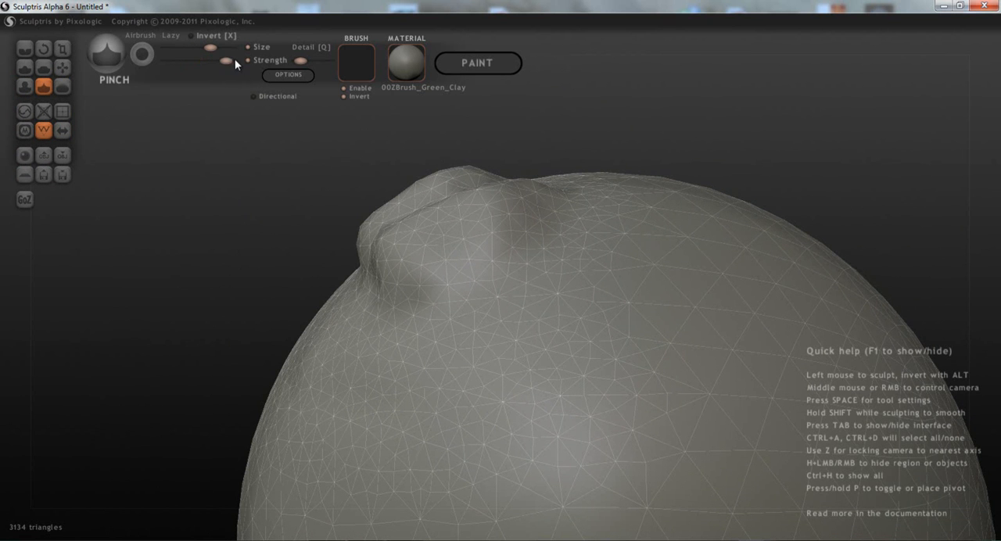
middle_drag(370, 262, 445, 311)
mouse_move(511, 452)
mouse_down()
mouse_move(370, 388)
mouse_move(295, 272)
mouse_move(214, 221)
mouse_move(228, 203)
mouse_move(161, 130)
mouse_up()
middle_drag(339, 367, 373, 401)
middle_drag(310, 334, 276, 219)
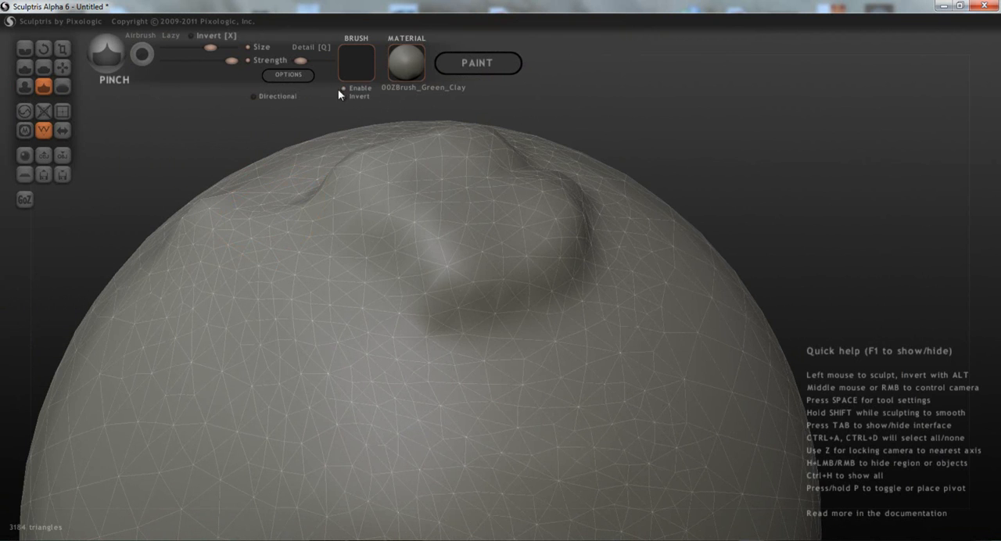
- Smooth away the raised lump with the Smooth brush, finishing with a gentler pass at lower strength
click(62, 86)
mouse_move(452, 276)
mouse_down()
mouse_move(420, 215)
mouse_move(377, 172)
mouse_move(438, 145)
mouse_move(532, 224)
mouse_move(529, 182)
mouse_move(488, 158)
mouse_move(451, 228)
mouse_move(505, 261)
mouse_move(545, 217)
mouse_move(531, 176)
mouse_move(437, 211)
mouse_move(376, 201)
mouse_move(326, 222)
mouse_move(186, 203)
mouse_up()
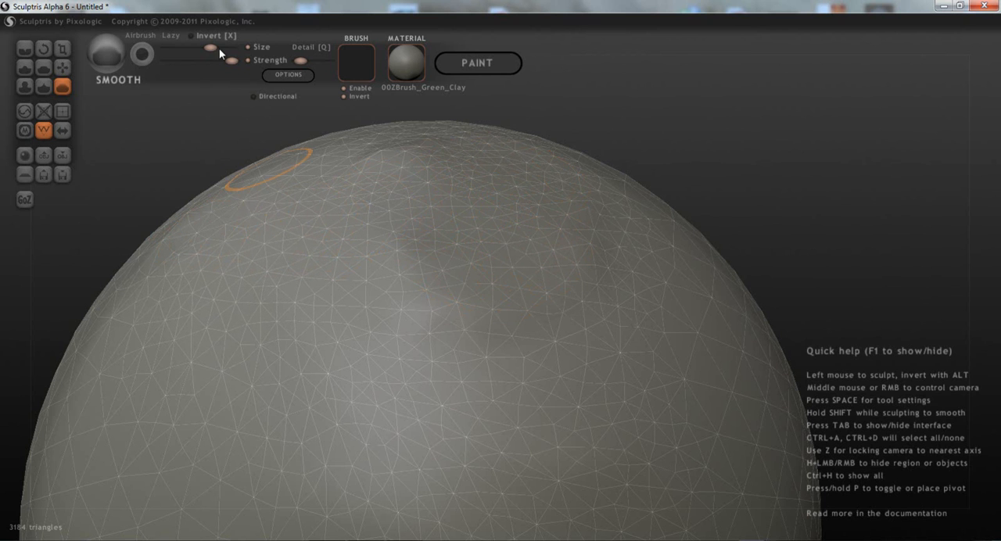
drag(188, 62, 179, 61)
mouse_move(432, 294)
mouse_down()
mouse_move(392, 146)
mouse_move(486, 164)
mouse_move(570, 245)
mouse_move(506, 298)
mouse_move(349, 283)
mouse_move(248, 225)
mouse_move(259, 201)
mouse_up()
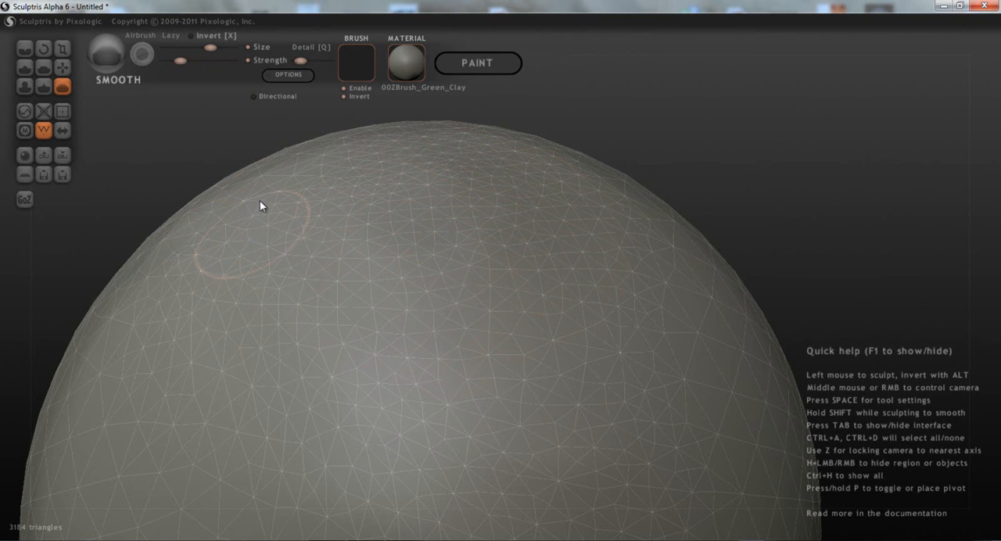
- Thin out the dense triangles on the sphere's upper front using the Reduce Brush at increased strength
click(26, 114)
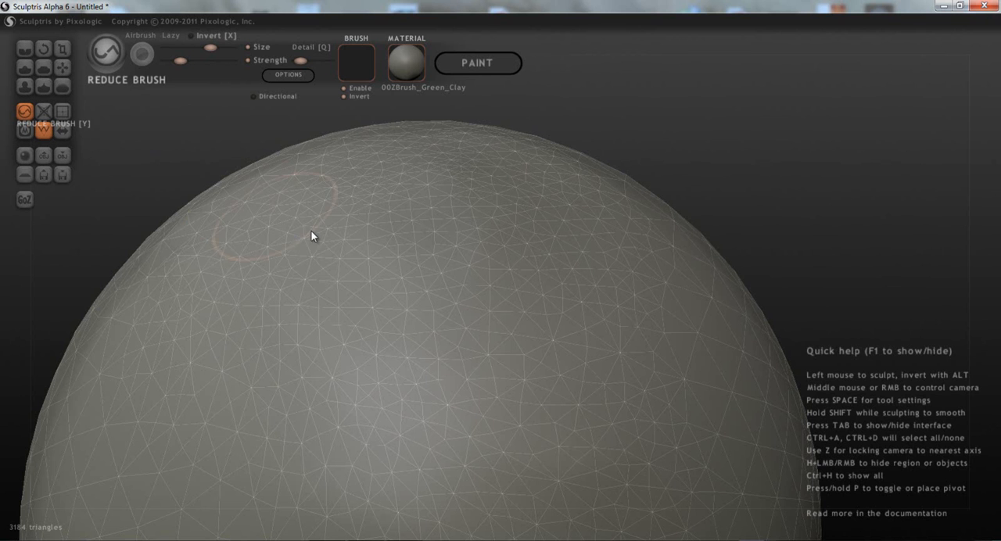
scroll(314, 230, down, 1)
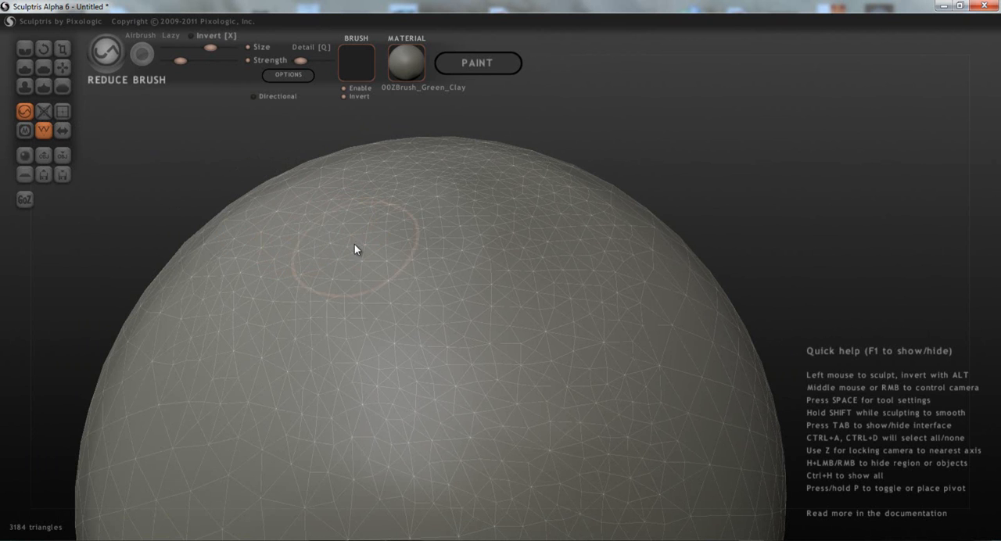
mouse_move(375, 233)
middle_down()
mouse_move(359, 286)
mouse_move(330, 272)
mouse_move(343, 219)
mouse_move(366, 205)
middle_up()
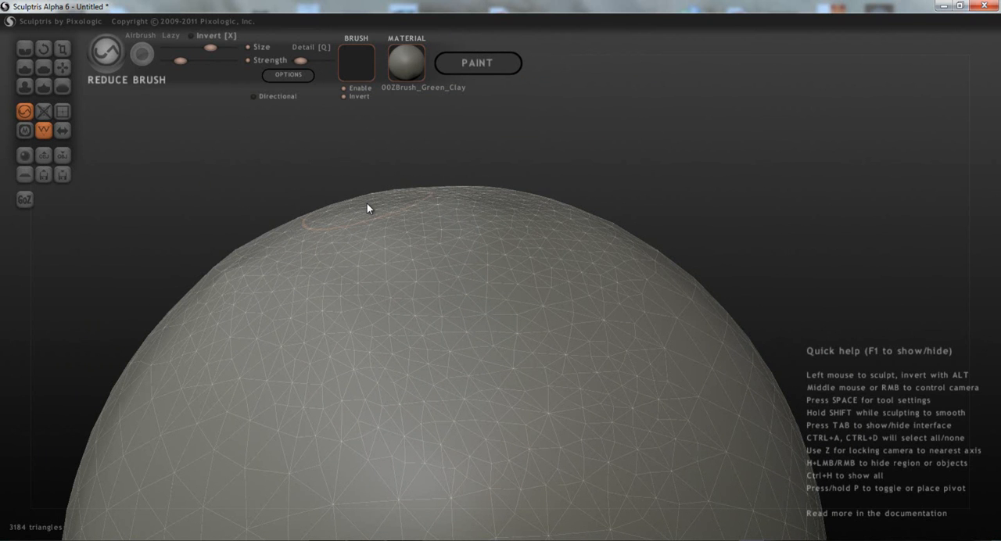
click(479, 270)
mouse_move(479, 270)
mouse_down()
mouse_move(445, 333)
mouse_move(386, 280)
mouse_up()
drag(208, 58, 215, 58)
mouse_move(391, 258)
mouse_down()
mouse_move(429, 297)
mouse_move(404, 251)
mouse_move(327, 282)
mouse_move(316, 368)
mouse_move(448, 416)
mouse_move(581, 259)
mouse_move(474, 211)
mouse_move(296, 260)
mouse_move(217, 346)
mouse_move(286, 447)
mouse_move(266, 371)
mouse_up()
mouse_move(266, 371)
right_down()
mouse_move(420, 383)
mouse_move(459, 278)
right_up()
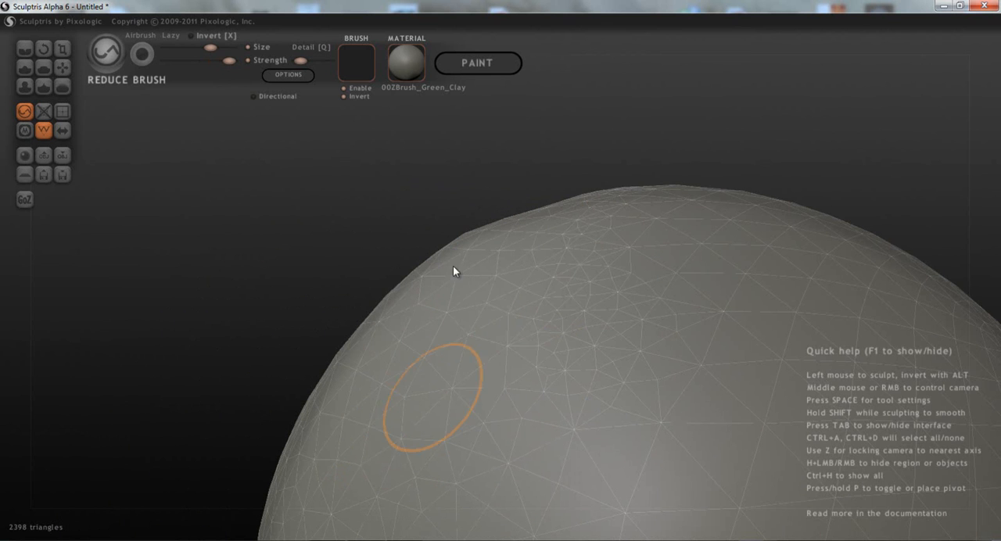
- Continue coarsening the mesh with the Reduce Brush around another side of the sphere
mouse_move(584, 255)
mouse_down()
mouse_move(584, 360)
mouse_move(558, 412)
mouse_move(495, 316)
mouse_move(384, 341)
mouse_move(402, 344)
mouse_up()
mouse_move(401, 344)
right_down()
mouse_move(558, 297)
mouse_move(577, 283)
mouse_move(561, 267)
right_up()
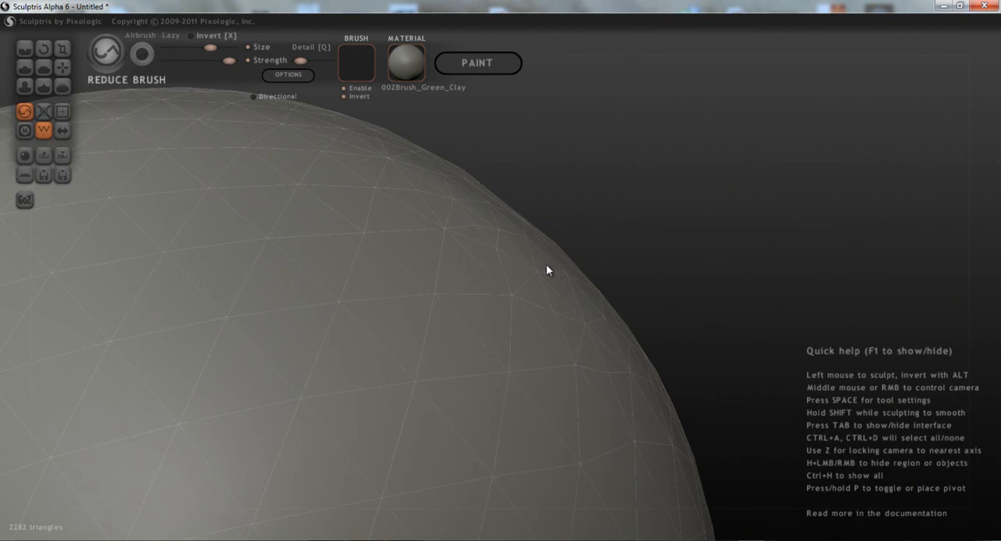
mouse_move(244, 313)
mouse_down()
mouse_move(234, 273)
mouse_move(199, 251)
mouse_move(359, 223)
mouse_up()
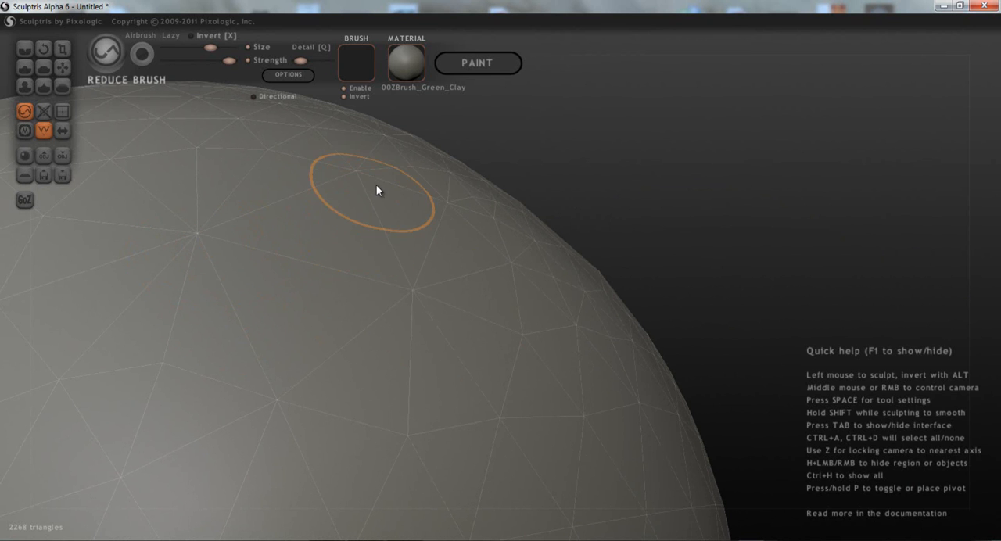
click(453, 240)
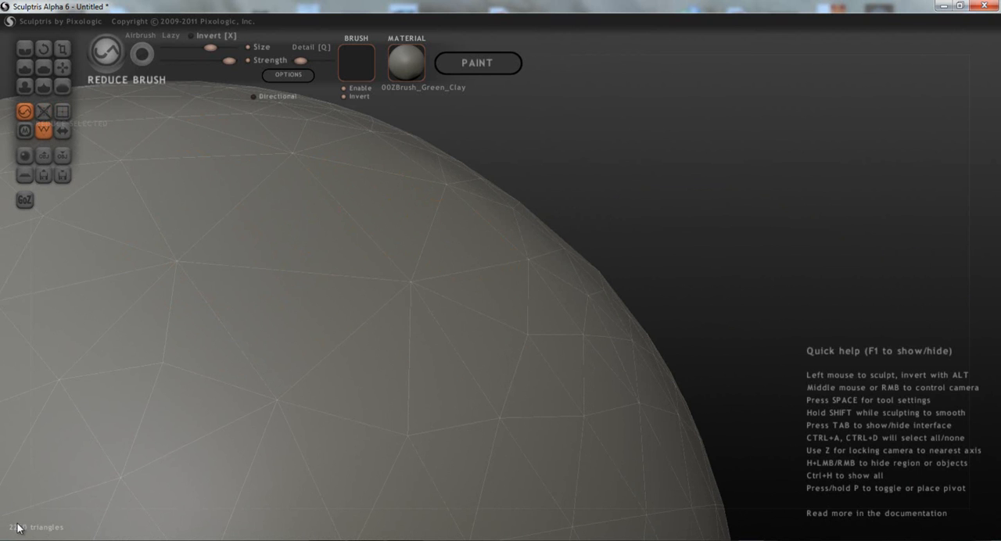
- Apply Reduce Selected repeatedly to cut the whole sphere down to a coarse, faceted mesh
click(45, 110)
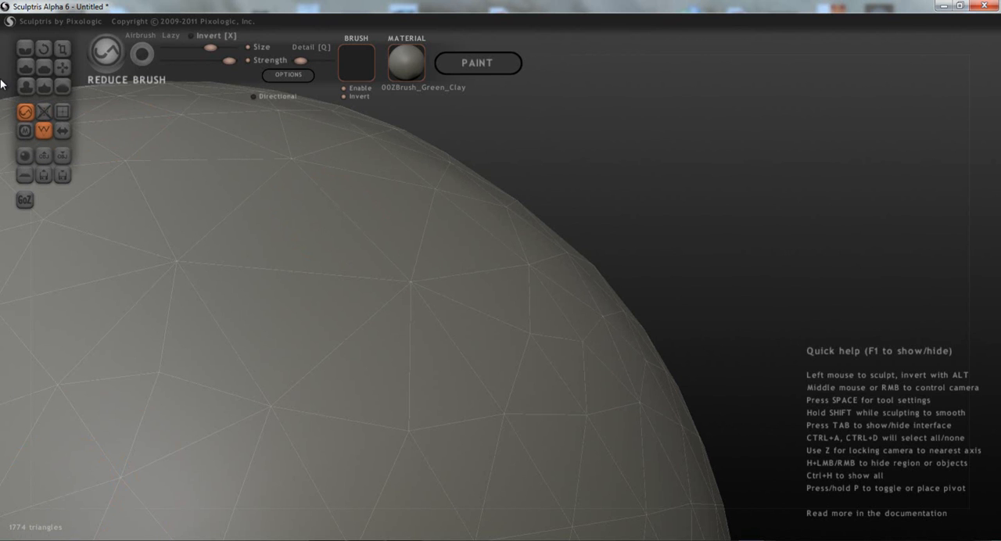
click(44, 116)
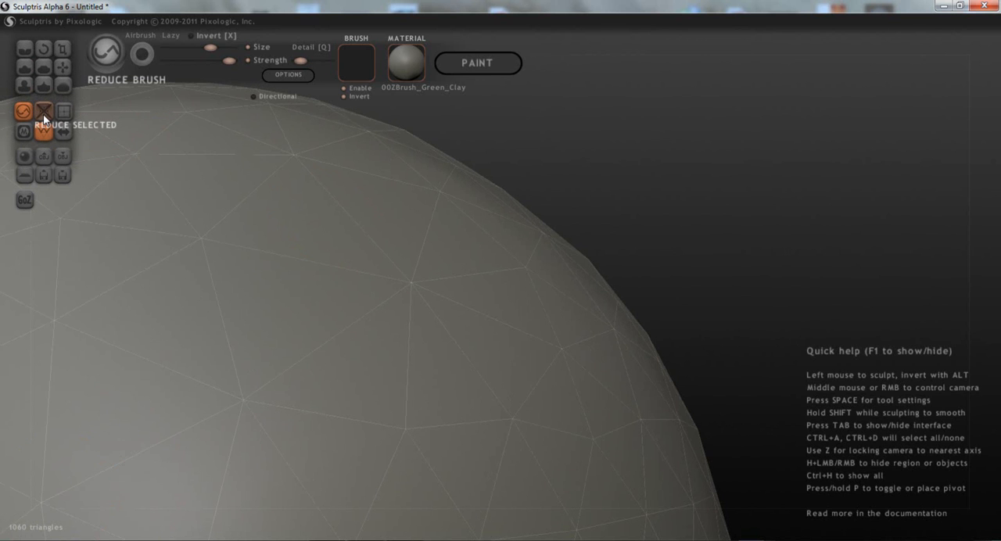
click(44, 116)
click(44, 116)
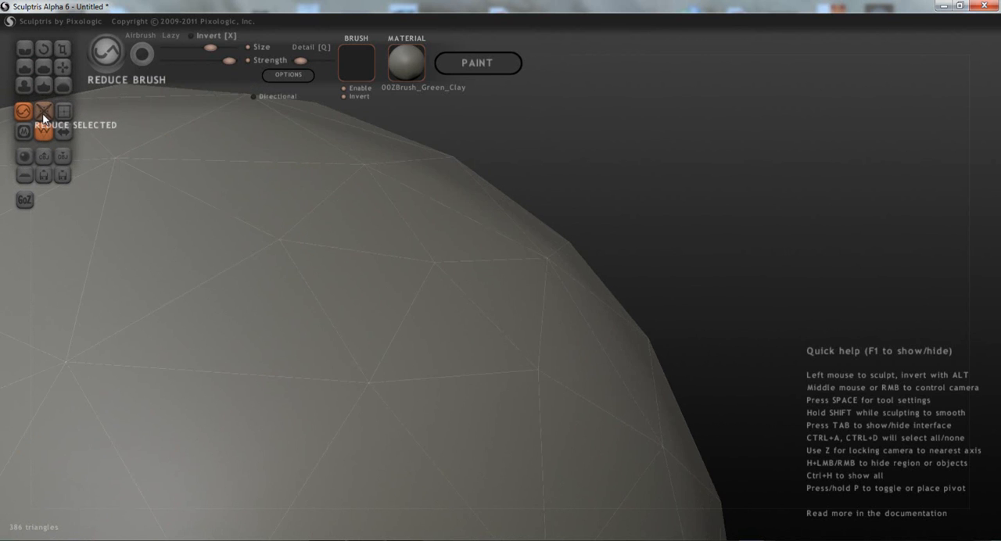
click(44, 117)
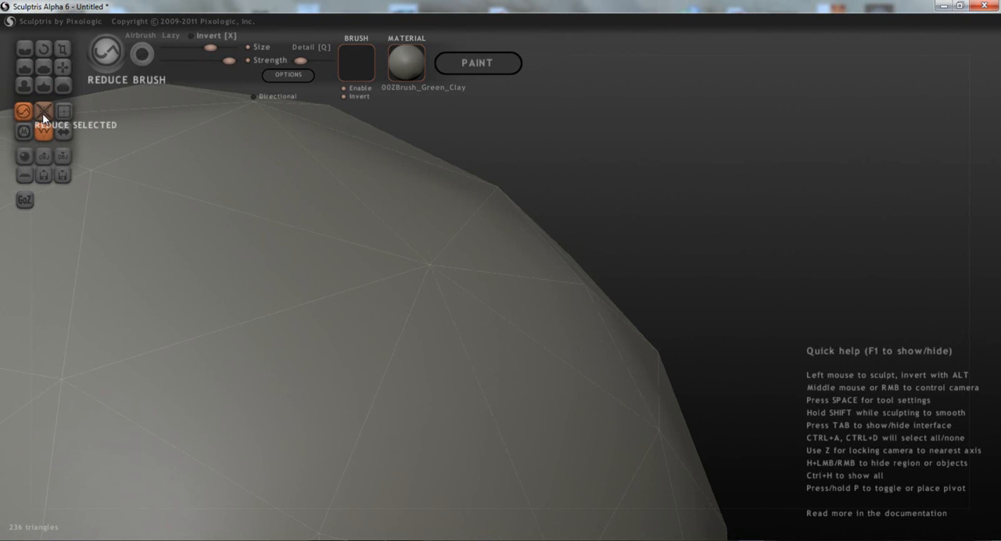
- Keep applying Reduce Selected to the faceted sphere until no triangles are left
scroll(341, 316, down, 3)
middle_drag(381, 319, 508, 181)
scroll(407, 298, down, 4)
click(44, 116)
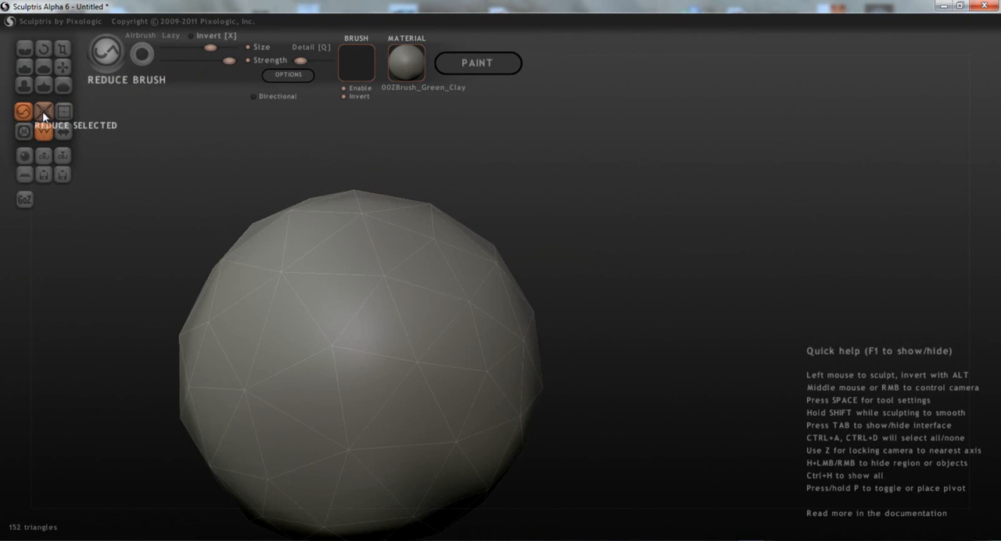
click(44, 115)
middle_drag(457, 299, 418, 190)
click(49, 112)
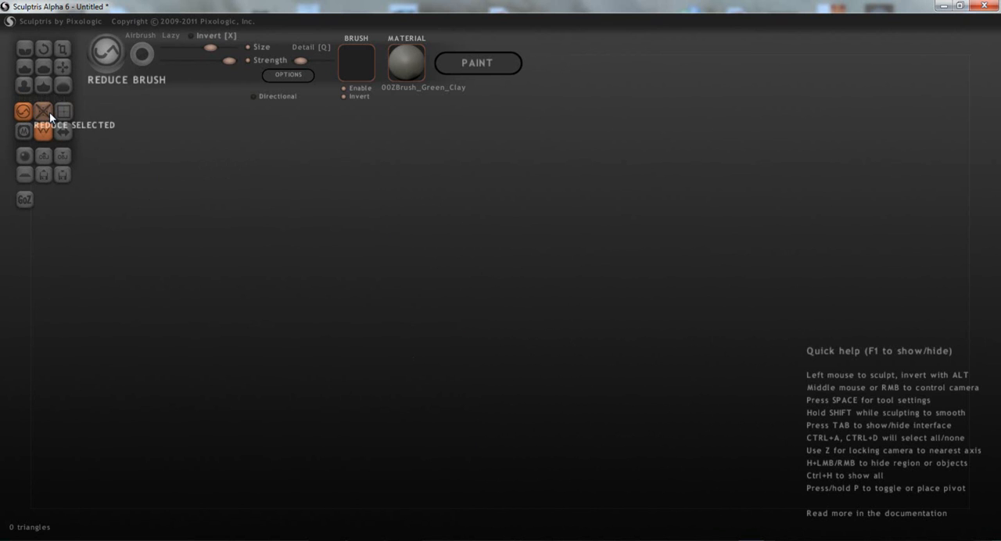
- Undo the last Reduce Selected operation to restore the faceted sphere, and subdivide the whole mesh four times
key(ctrl+z)
scroll(336, 270, down, 3)
middle_drag(336, 270, 449, 133)
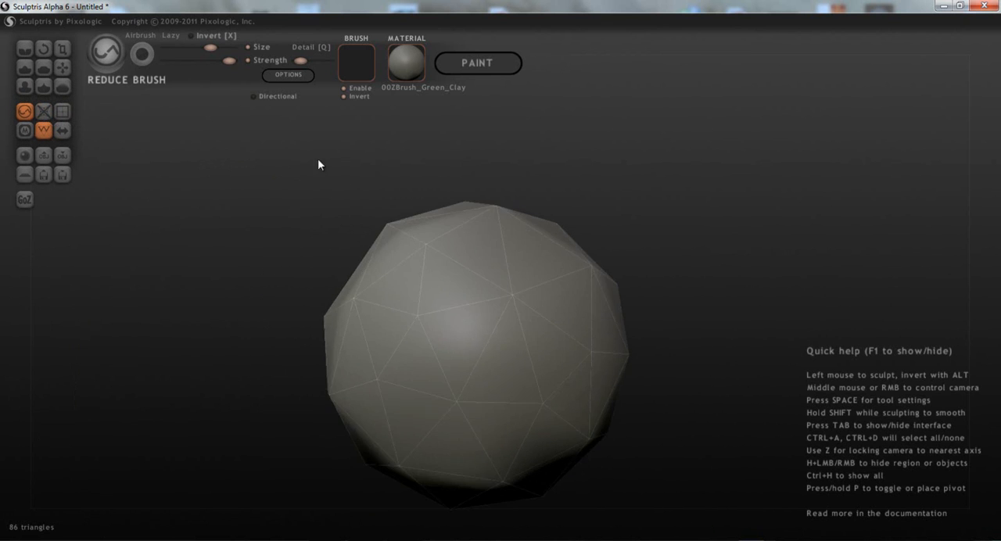
click(64, 115)
click(65, 115)
click(64, 115)
click(64, 115)
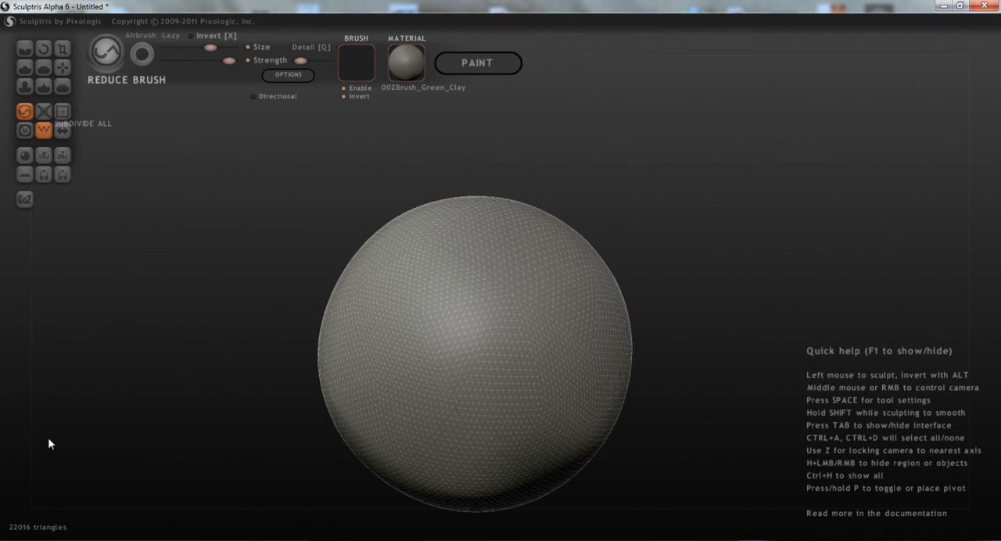
- Undo the last three subdivisions of the sphere
key(ctrl+z)
key(ctrl+z)
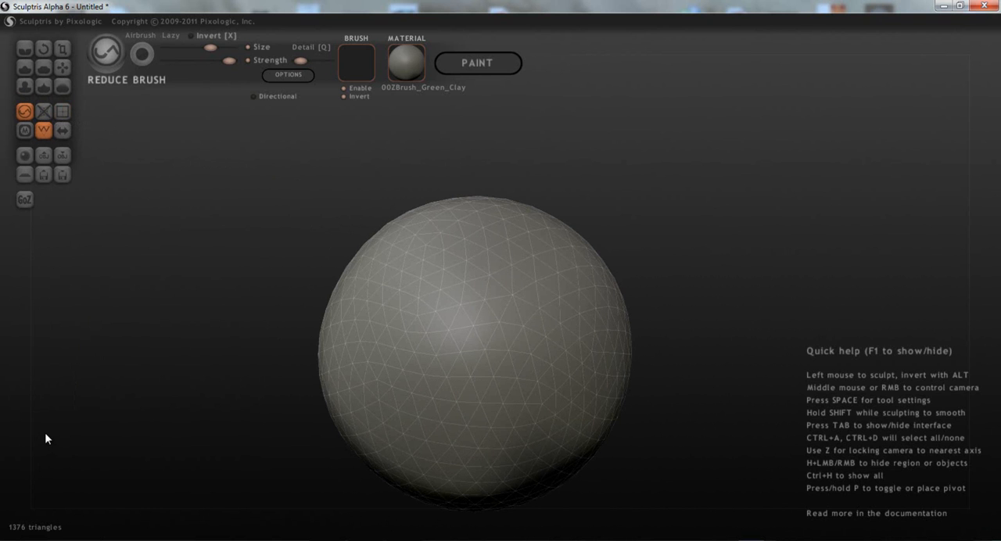
key(ctrl+z)
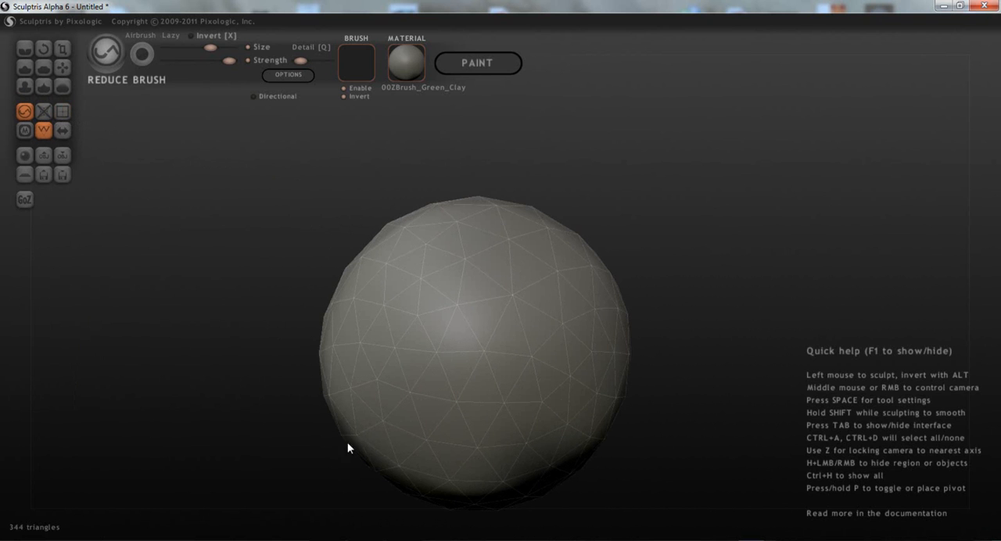
mouse_move(472, 420)
middle_down()
mouse_move(451, 372)
mouse_move(418, 342)
middle_up()
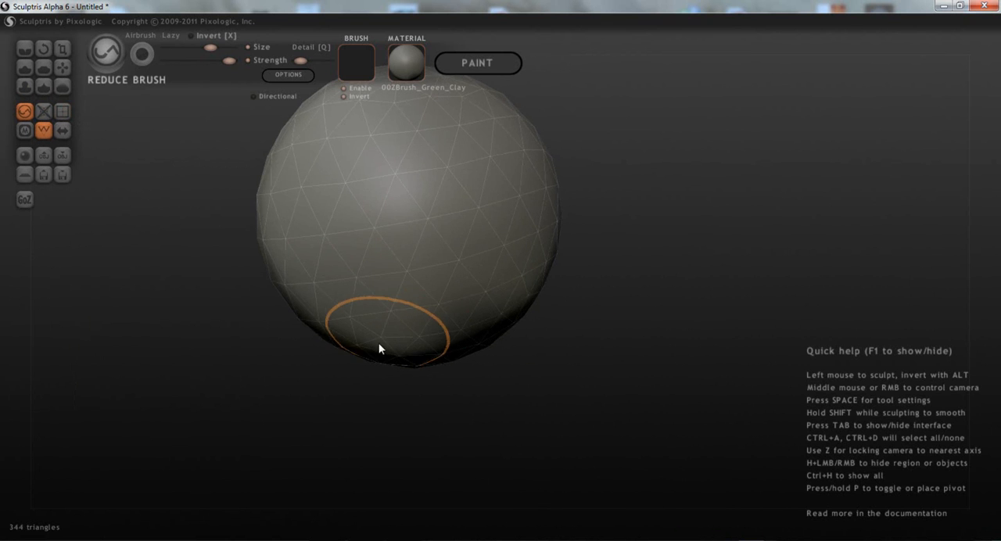
middle_drag(370, 290, 317, 347)
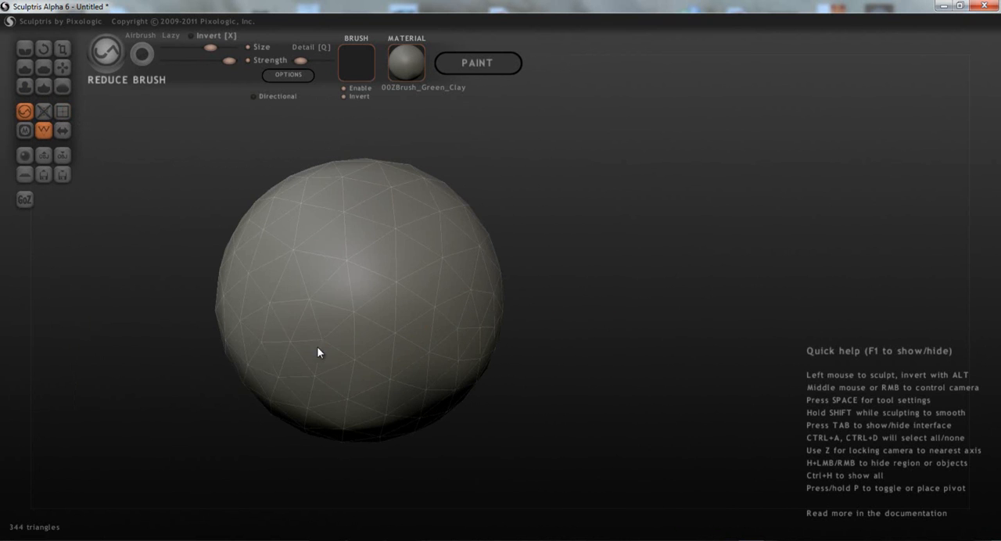
- Stroke the Mask brush over the front and lower areas of the sphere
click(25, 131)
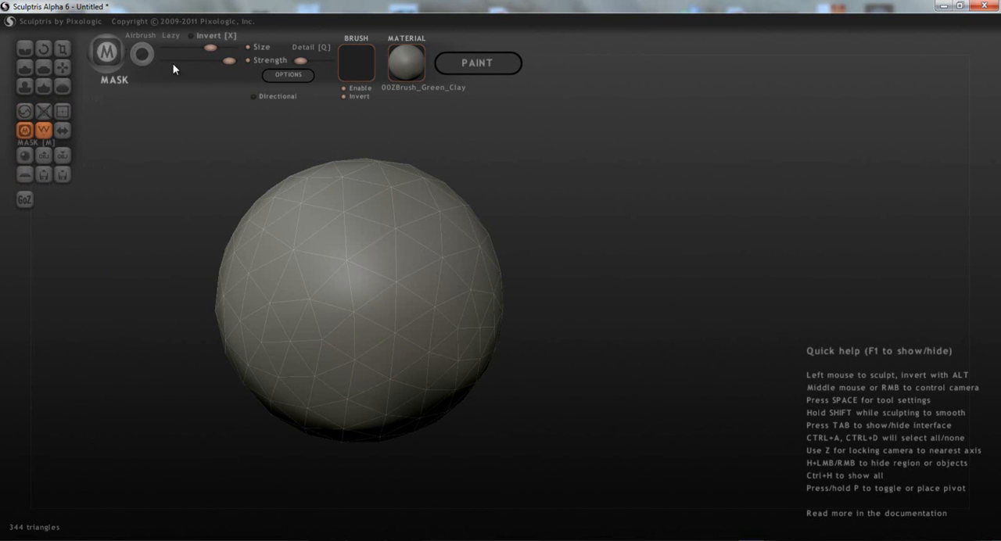
mouse_move(298, 252)
mouse_down()
mouse_move(324, 263)
mouse_move(366, 235)
mouse_move(284, 224)
mouse_move(304, 343)
mouse_move(324, 356)
mouse_move(378, 255)
mouse_up()
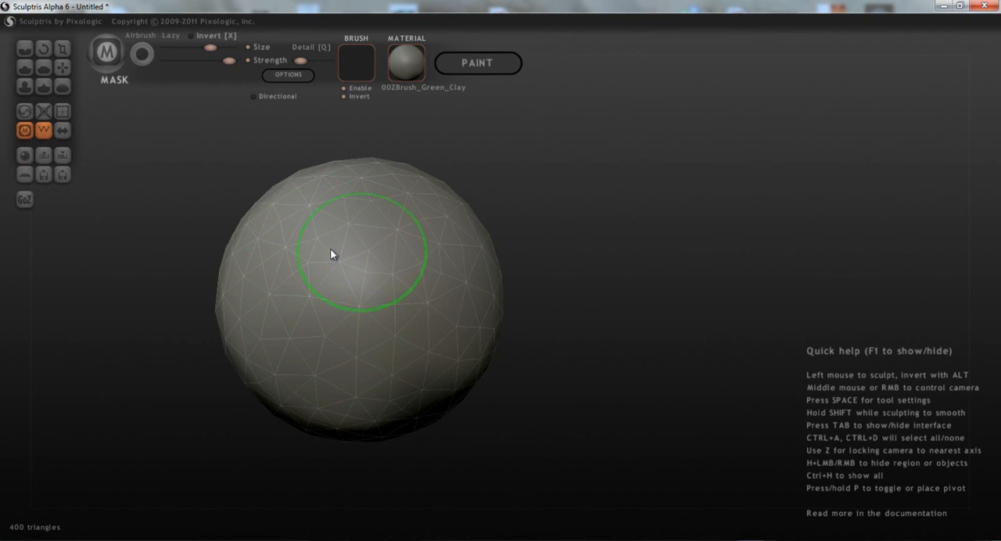
click(23, 128)
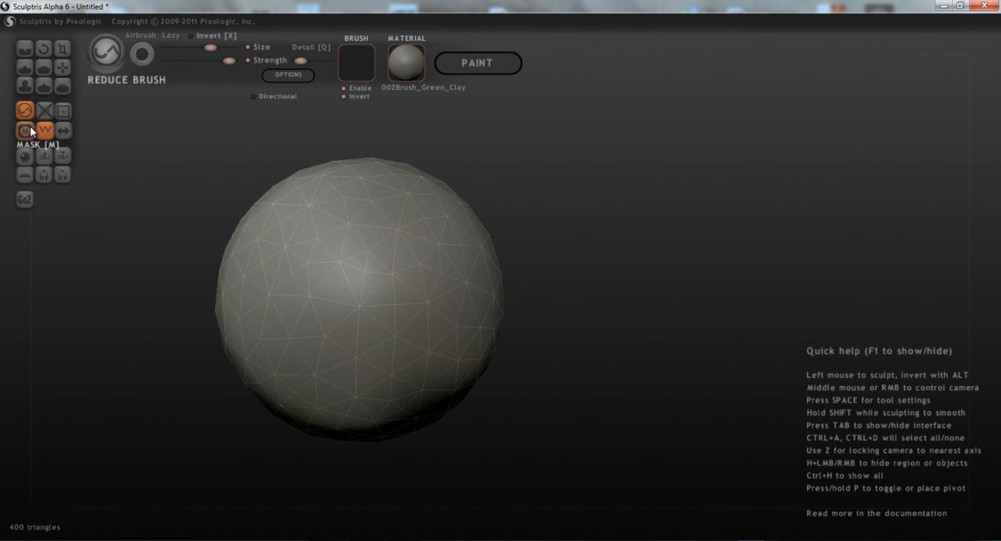
click(25, 130)
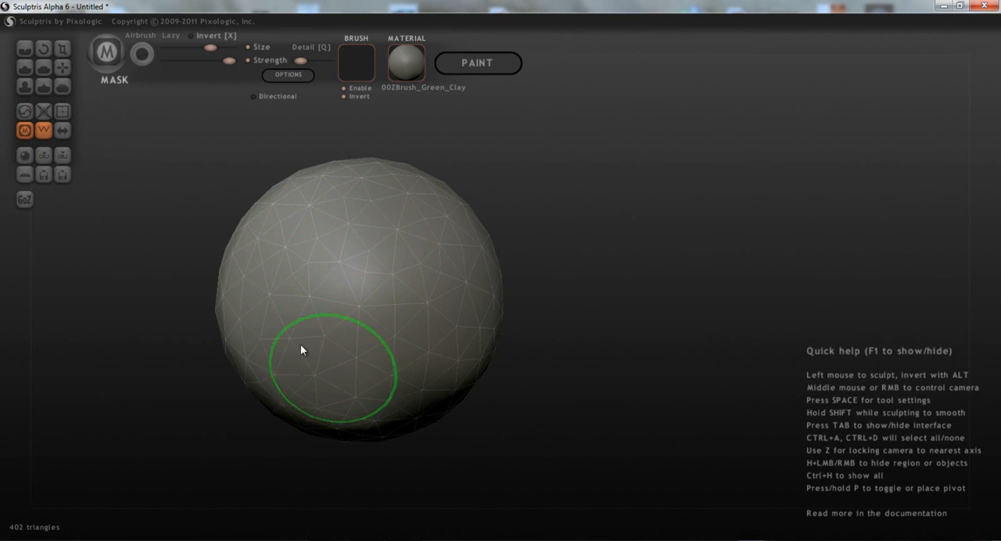
mouse_move(247, 231)
alt+middle_down()
mouse_move(342, 262)
mouse_move(397, 401)
alt+middle_up()
mouse_move(400, 404)
mouse_down()
mouse_move(392, 359)
mouse_move(448, 315)
mouse_move(534, 388)
mouse_move(389, 456)
mouse_move(348, 414)
mouse_up()
mouse_move(355, 377)
alt+middle_down()
mouse_move(509, 323)
mouse_move(519, 310)
alt+middle_up()
middle_drag(456, 321, 477, 334)
mouse_move(510, 334)
mouse_down()
mouse_move(529, 294)
mouse_move(581, 235)
mouse_move(574, 204)
mouse_move(552, 200)
mouse_move(585, 396)
mouse_move(637, 458)
mouse_move(710, 401)
mouse_up()
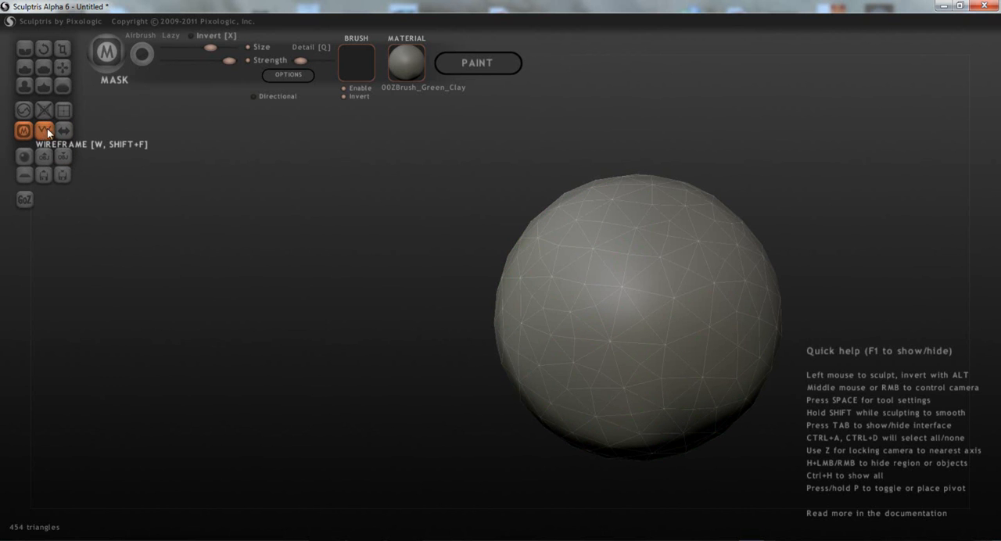
middle_drag(565, 307, 497, 277)
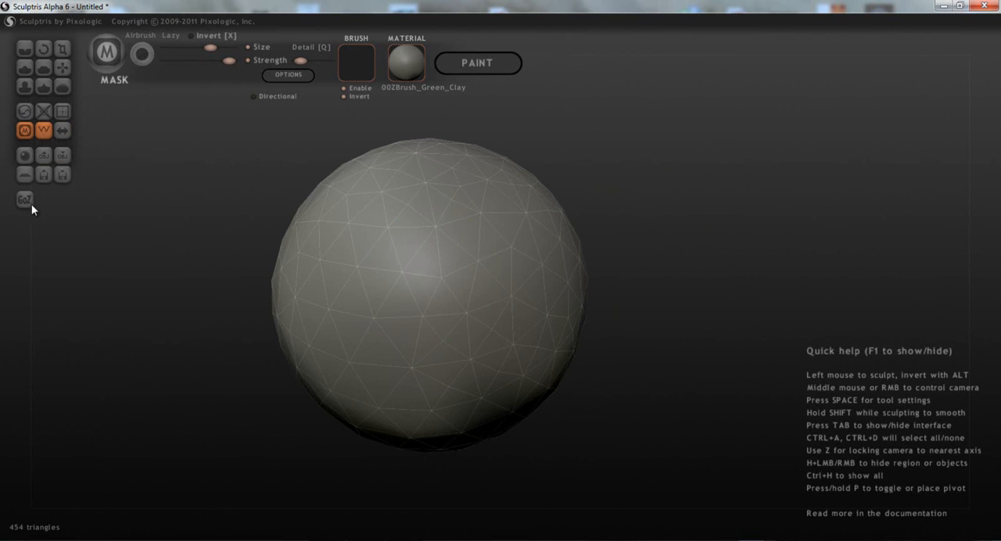
- Turn the wireframe display off to examine the plain shaded sphere, and turn it back on
click(42, 130)
scroll(305, 319, down, 3)
mouse_move(330, 334)
middle_down()
mouse_move(299, 453)
mouse_move(259, 414)
mouse_move(258, 360)
middle_up()
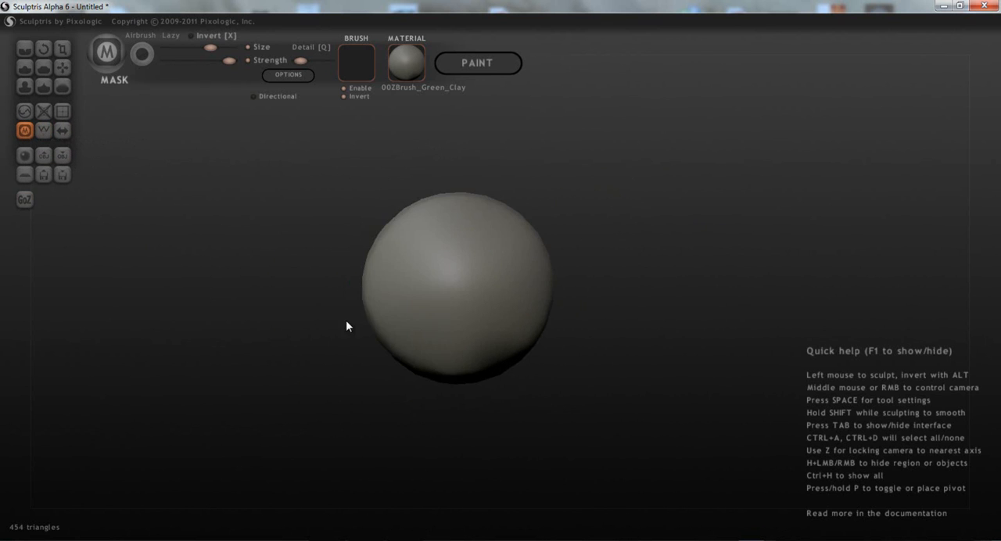
scroll(258, 365, up, 3)
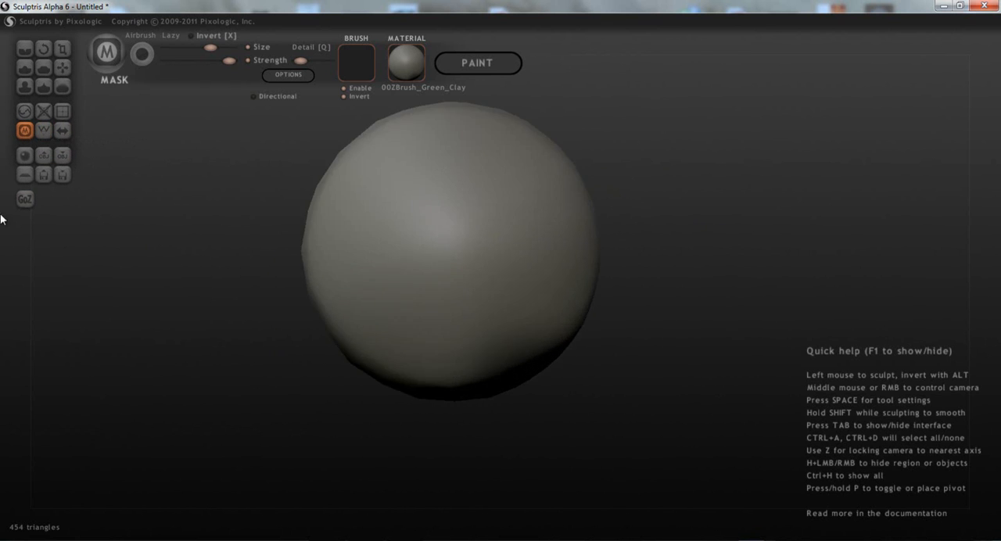
click(44, 130)
- Turn symmetry on, accepting the removal of asymmetric details, and pull two mirrored lumps out of the sphere with the Draw brush
click(65, 130)
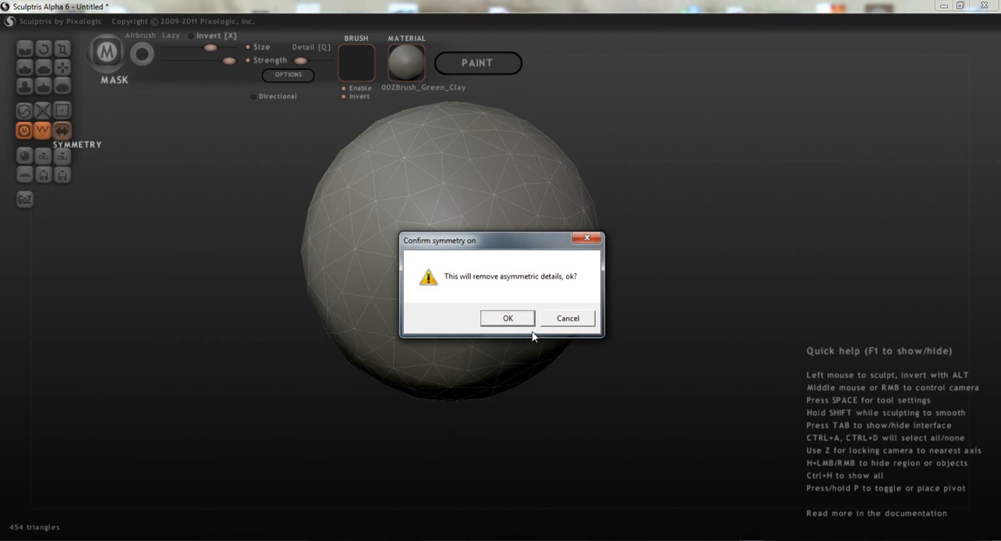
click(514, 324)
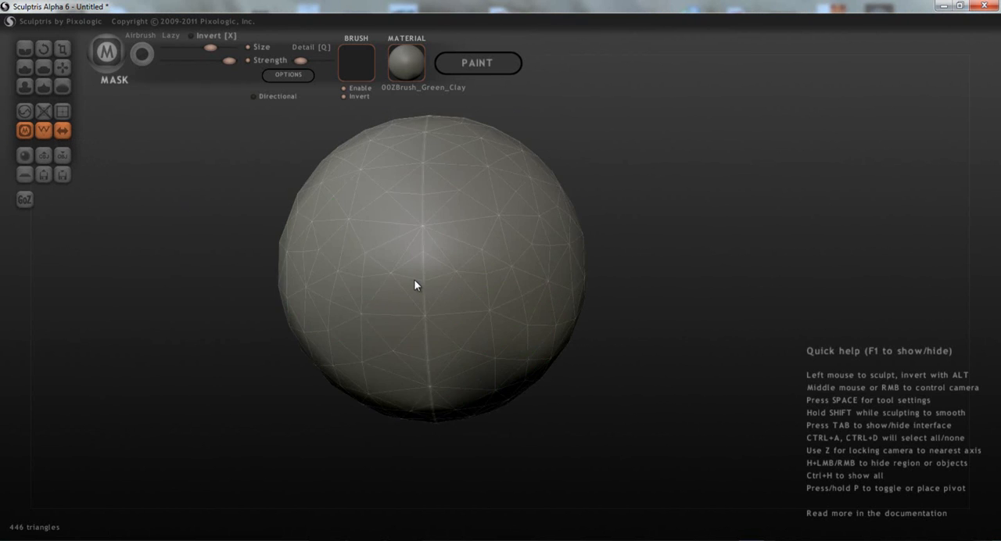
drag(493, 282, 561, 244)
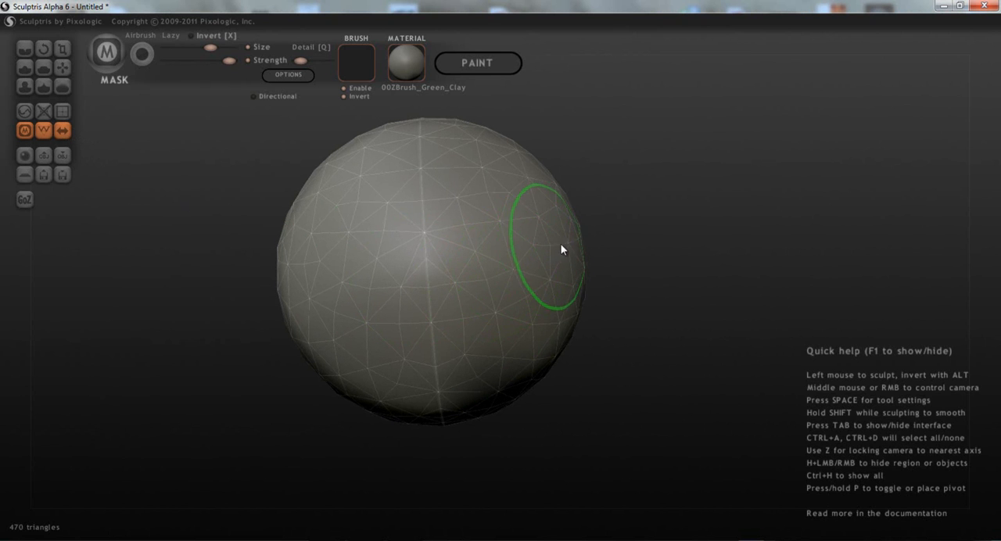
click(27, 69)
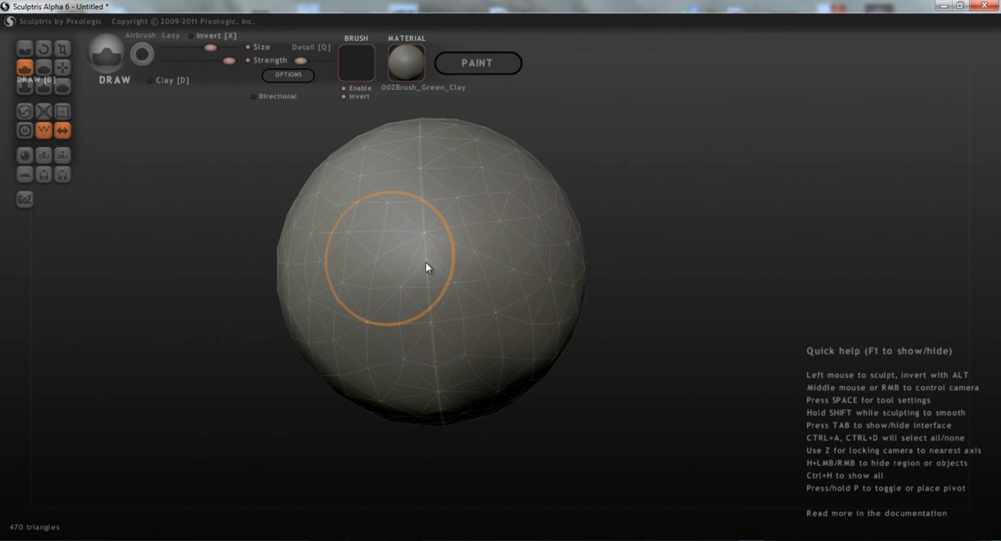
mouse_move(540, 274)
mouse_down()
mouse_move(524, 221)
mouse_move(538, 201)
mouse_move(561, 268)
mouse_move(602, 287)
mouse_up()
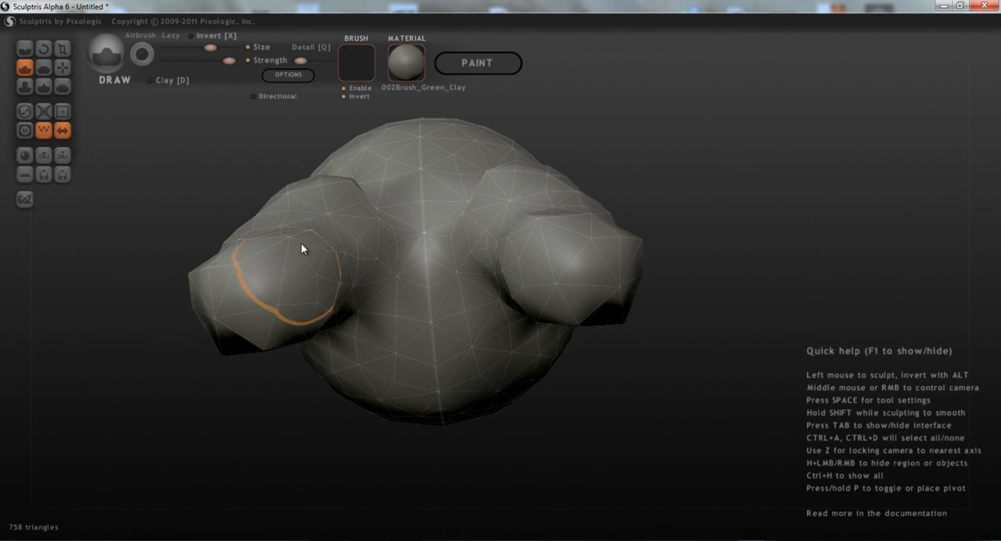
- Turn symmetry off and coarsen the two-limbed mesh with repeated Reduce Selected operations
click(62, 130)
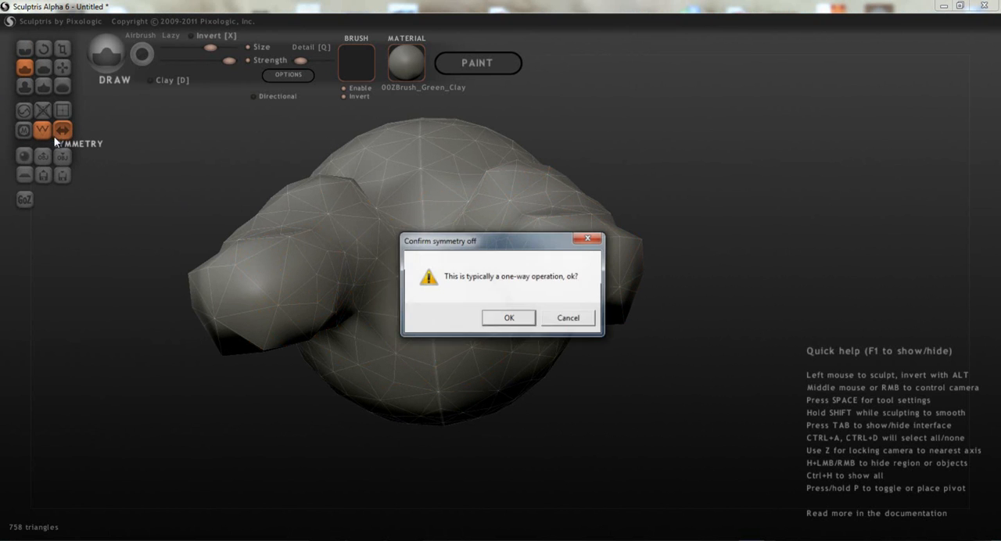
click(509, 318)
mouse_move(479, 359)
right_down()
mouse_move(473, 283)
mouse_move(426, 278)
right_up()
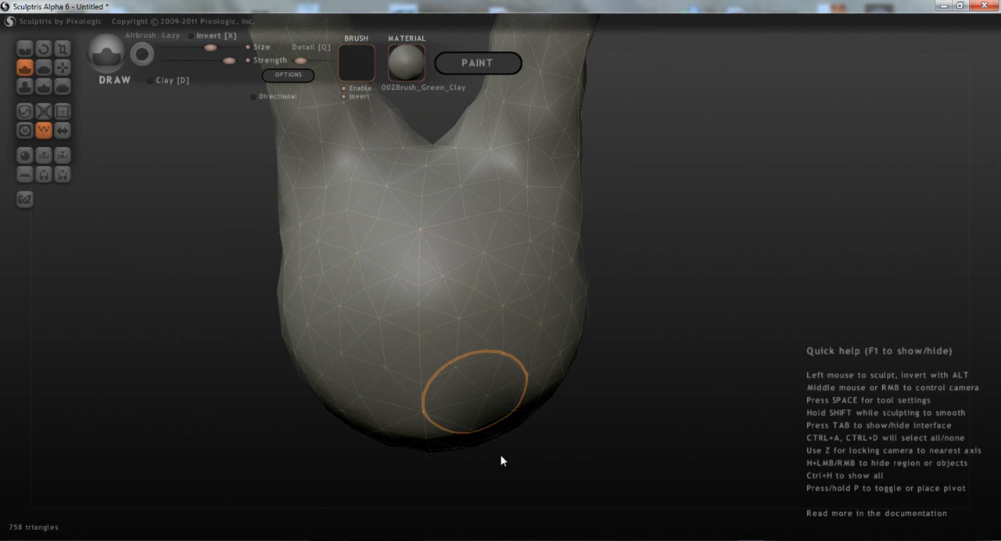
right_drag(344, 368, 234, 325)
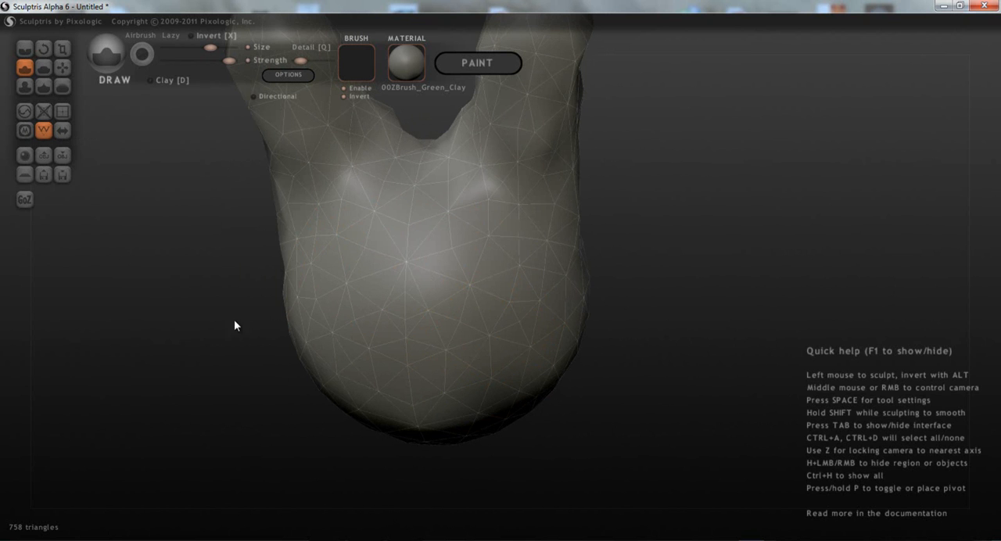
click(44, 117)
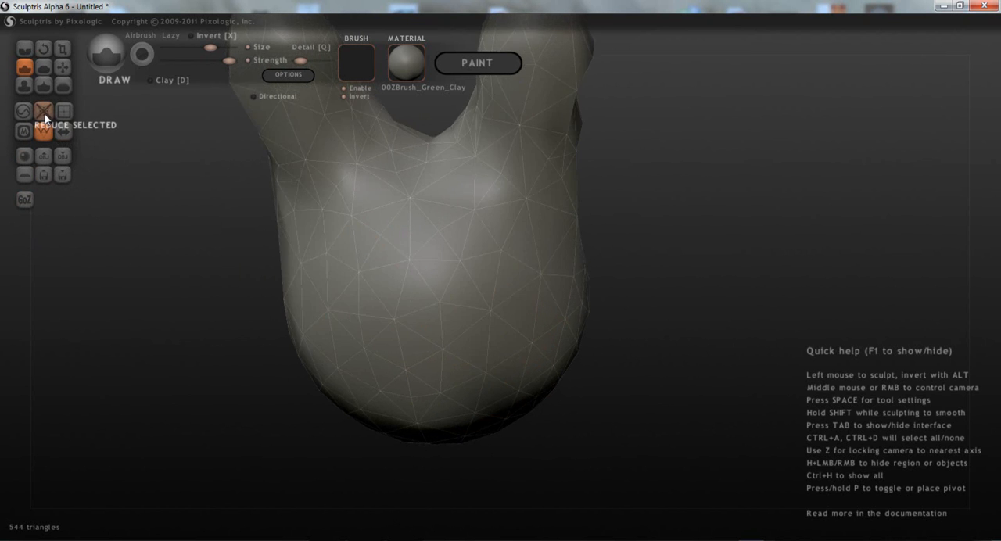
right_drag(375, 212, 315, 299)
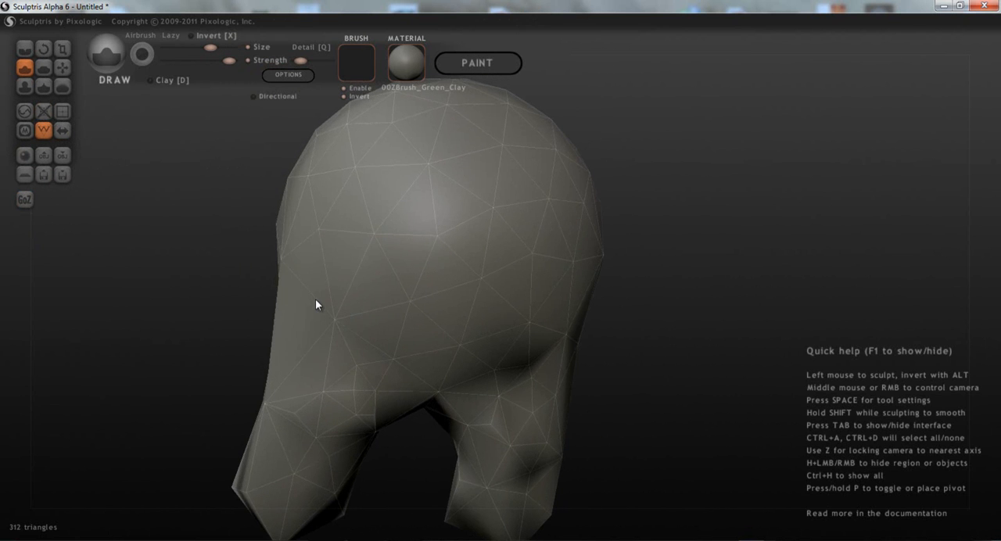
- Add a new sphere to the scene as a second object, placed beside the existing sculpt
click(25, 155)
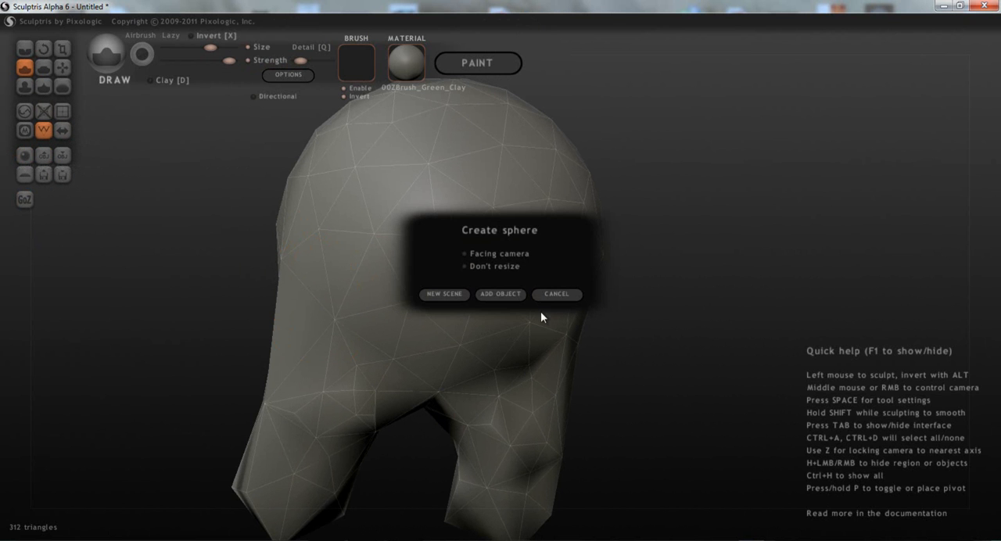
click(505, 293)
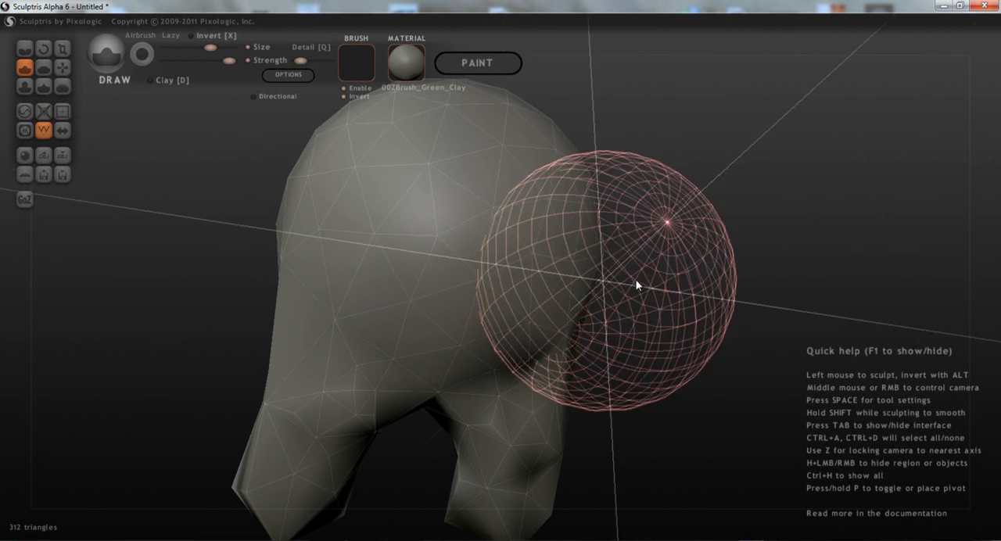
click(824, 290)
middle_drag(801, 305, 383, 368)
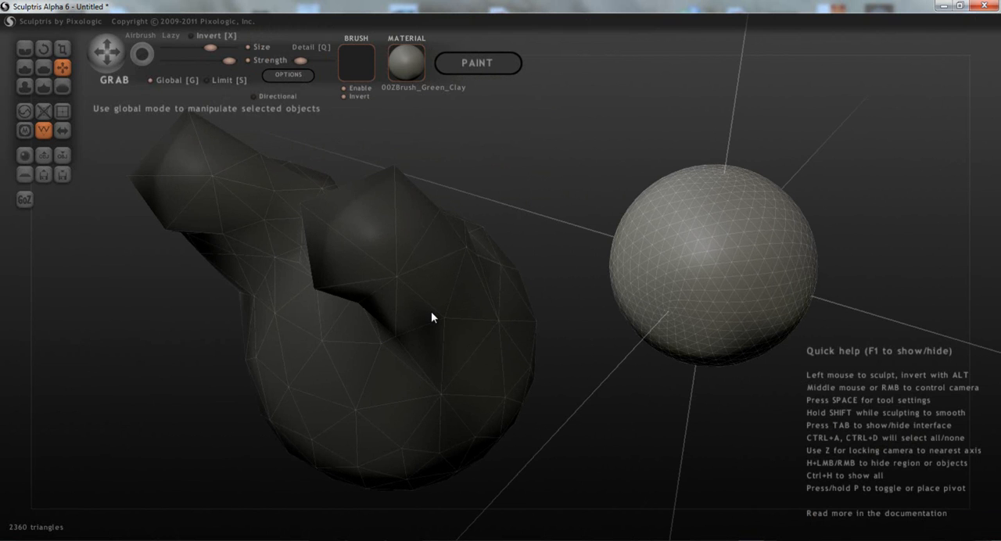
- Switch the active object back and forth between the sculpt and the new sphere, ending on the sphere
click(415, 328)
click(787, 291)
click(367, 350)
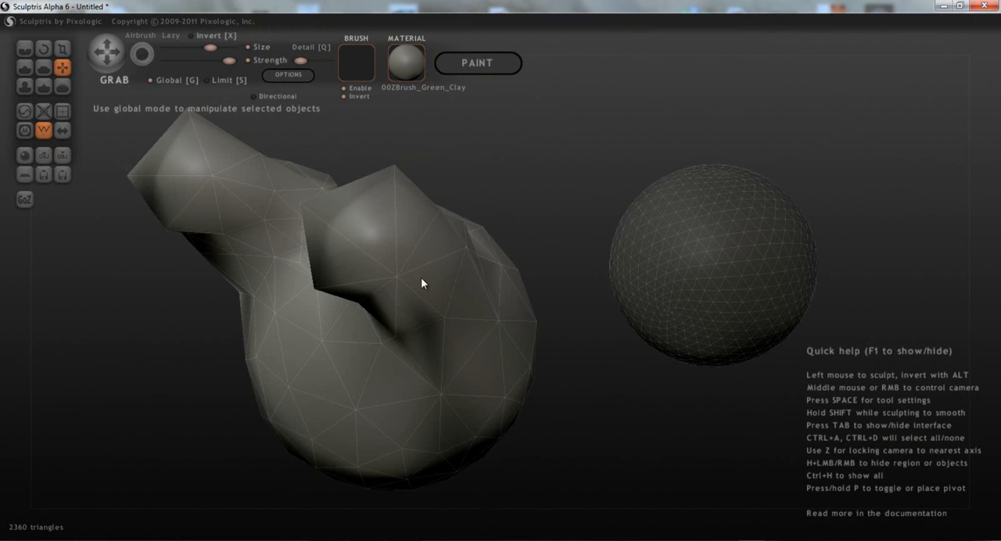
click(772, 272)
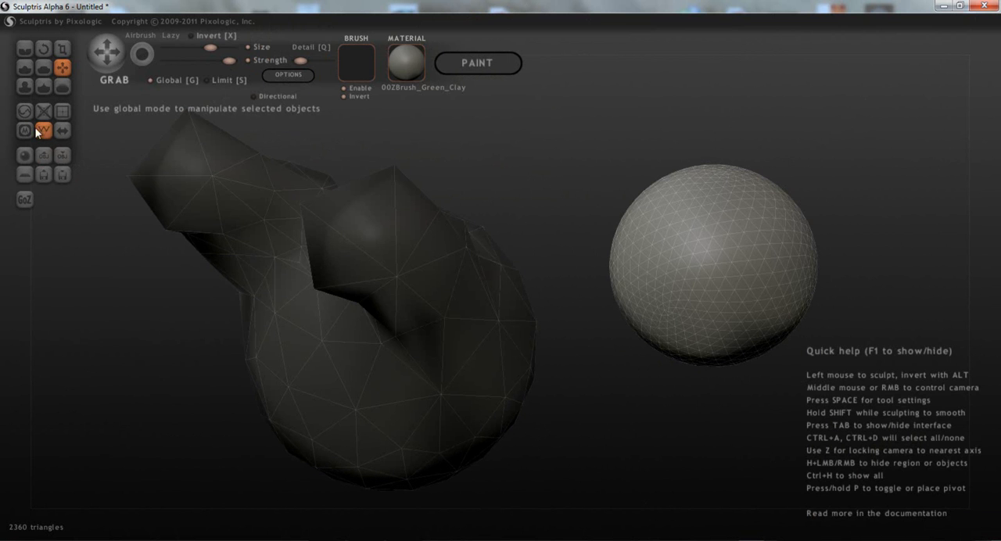
- Raise a lump on the new sphere with the Draw brush, and another on the lower side of the original sculpt
click(24, 67)
mouse_move(717, 249)
mouse_down()
mouse_move(717, 209)
mouse_move(723, 235)
mouse_up()
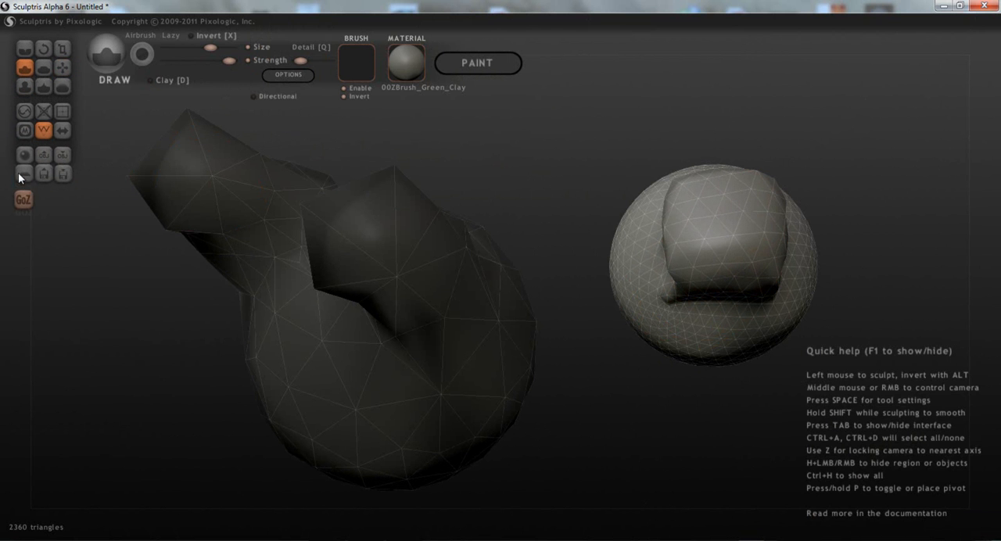
click(313, 359)
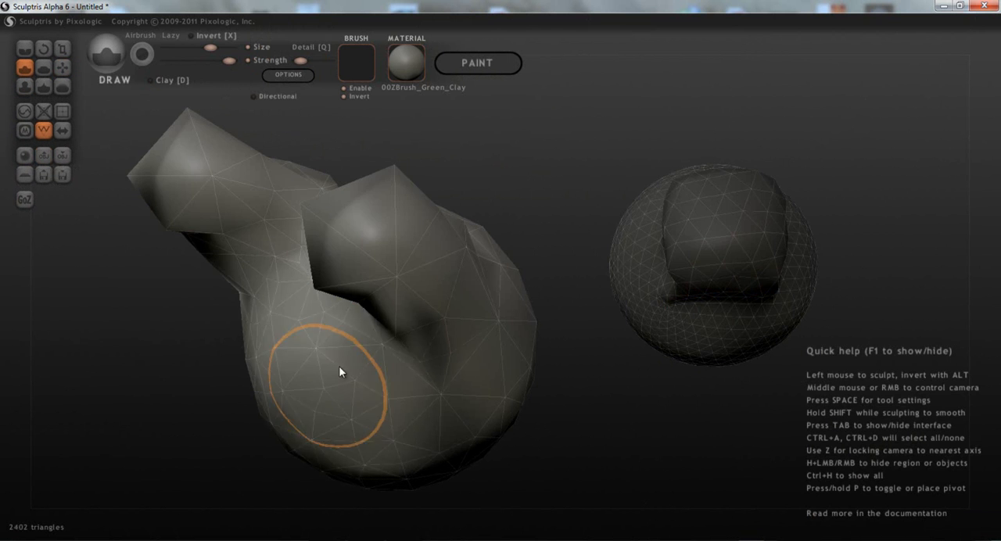
mouse_move(279, 326)
mouse_down()
mouse_move(305, 330)
mouse_move(342, 412)
mouse_up()
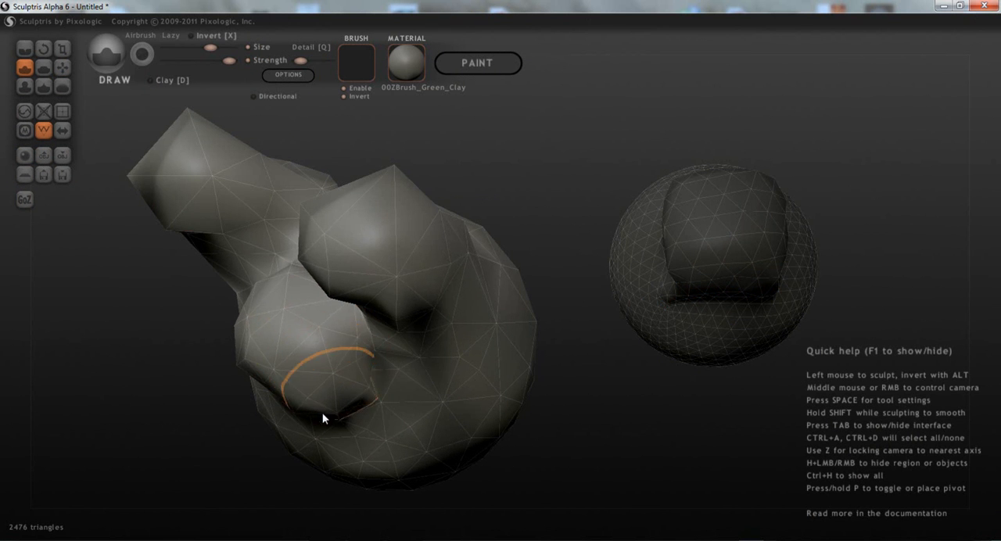
mouse_move(397, 393)
middle_down()
mouse_move(410, 397)
mouse_move(279, 382)
middle_up()
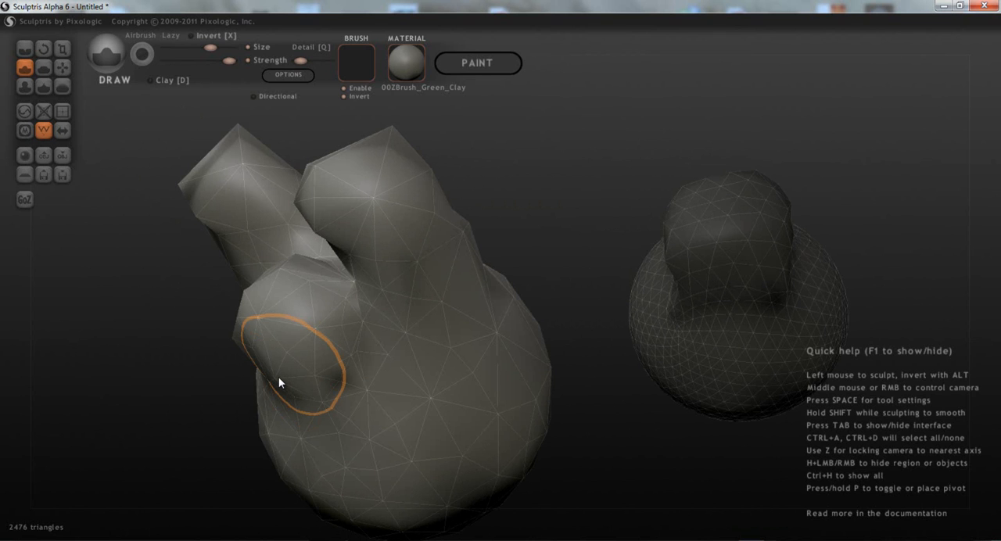
- Create a plane in a new scene, discarding the current changes
click(22, 176)
click(442, 294)
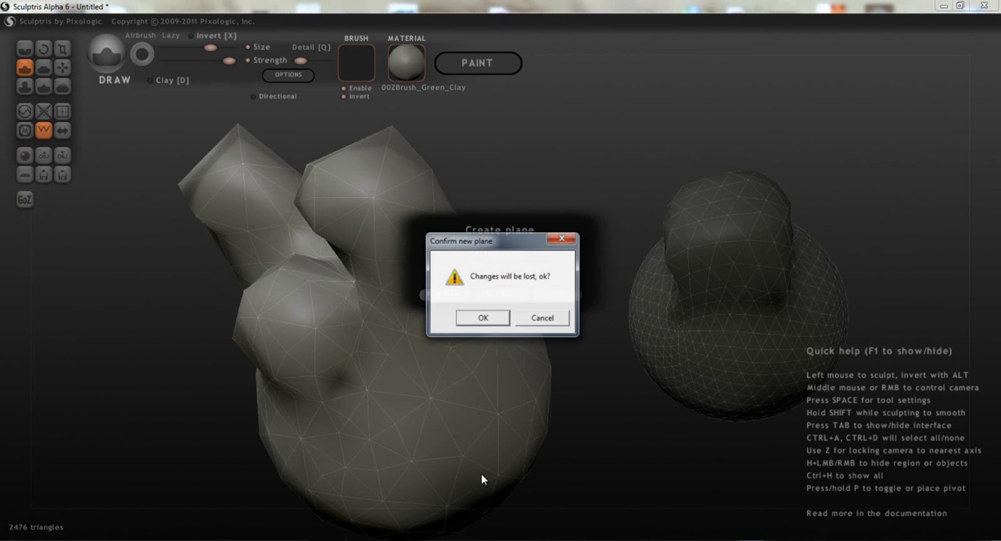
click(483, 318)
mouse_move(474, 282)
right_down()
mouse_move(489, 240)
mouse_move(453, 262)
right_up()
right_drag(425, 342, 461, 364)
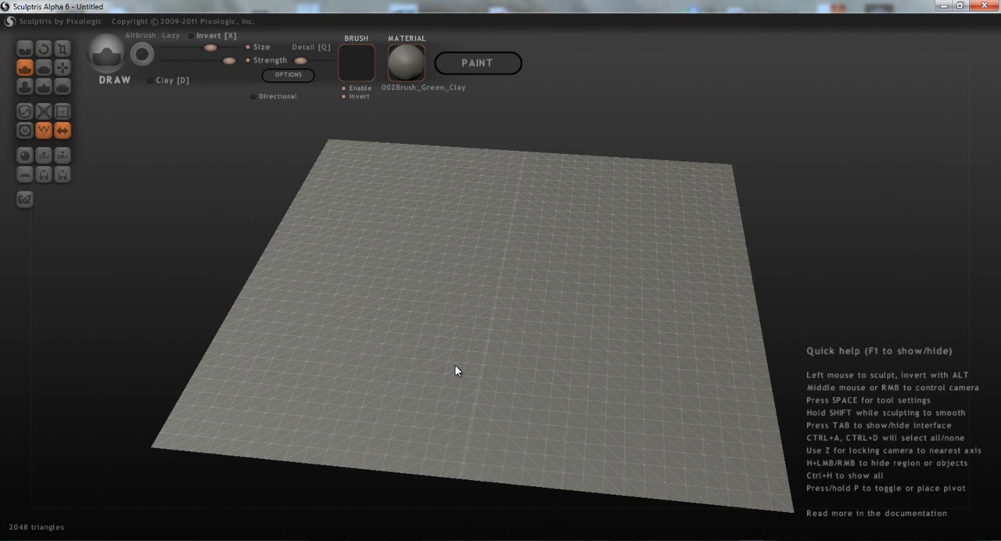
- Build up mirrored mounds along both halves of the plane with the Draw brush
mouse_move(366, 375)
mouse_down()
mouse_move(367, 214)
mouse_move(380, 201)
mouse_move(416, 344)
mouse_move(363, 363)
mouse_move(364, 233)
mouse_move(352, 197)
mouse_up()
right_drag(462, 349, 555, 281)
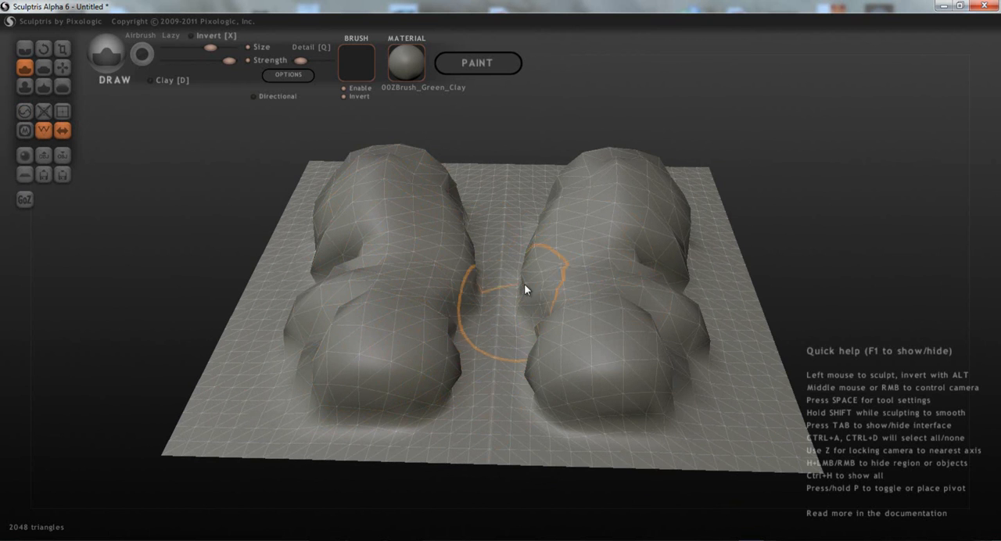
scroll(688, 439, up, 2)
mouse_move(813, 446)
middle_down()
mouse_move(477, 454)
mouse_move(591, 368)
mouse_move(617, 364)
middle_up()
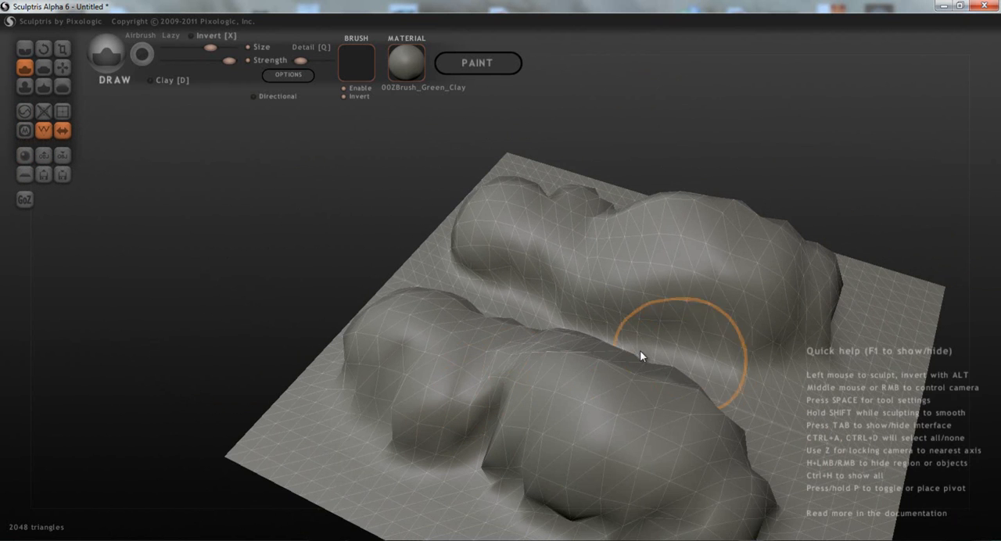
mouse_move(696, 352)
middle_down()
mouse_move(711, 352)
mouse_move(384, 248)
mouse_move(230, 228)
middle_up()
scroll(344, 348, down, 3)
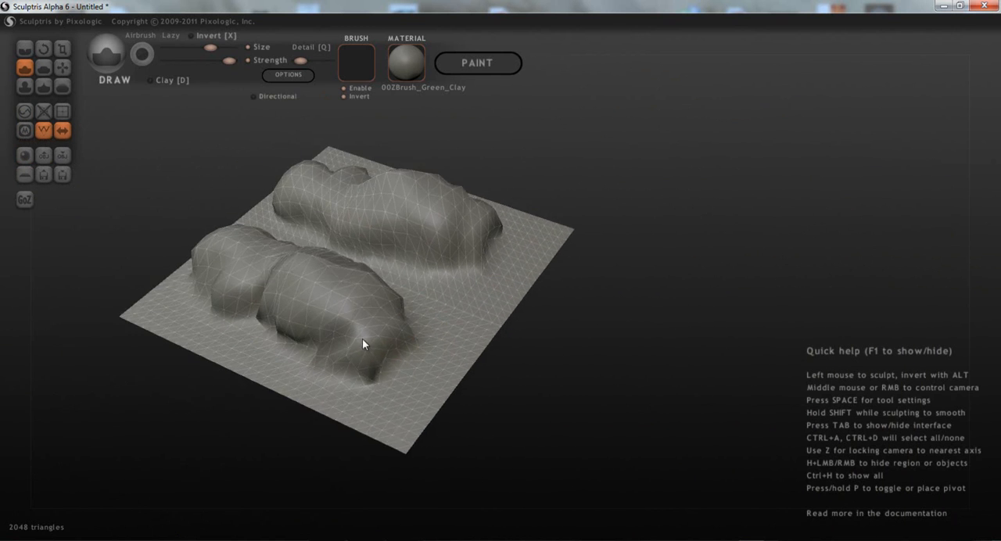
middle_drag(342, 349, 391, 322)
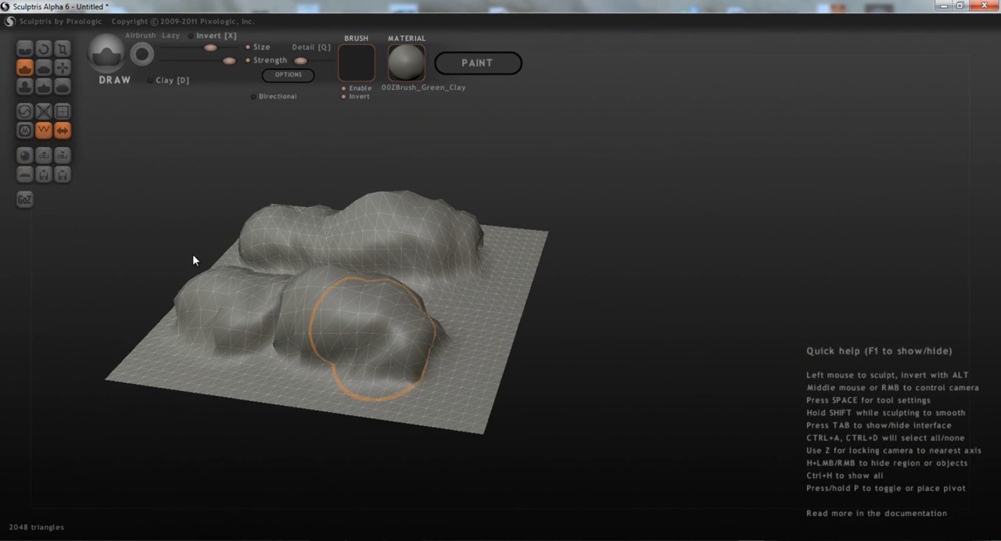
click(25, 174)
click(462, 294)
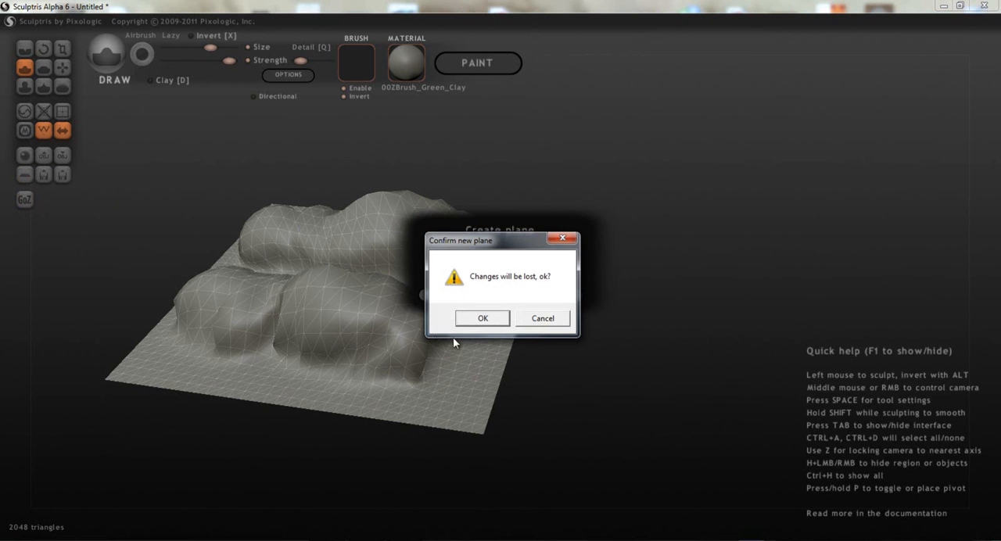
click(539, 323)
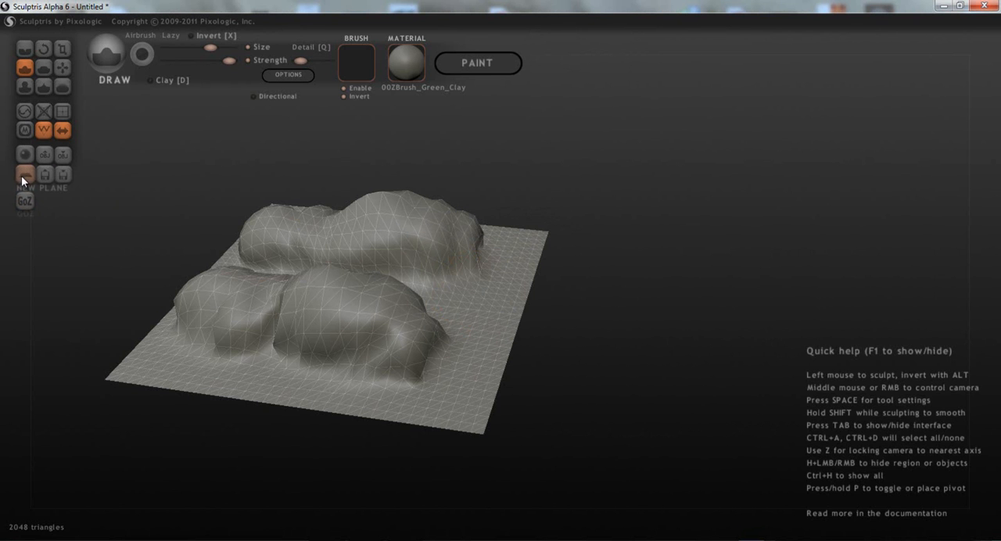
- Add a second plane to the scene as a separate object beside the sculpted plane
click(23, 175)
click(500, 294)
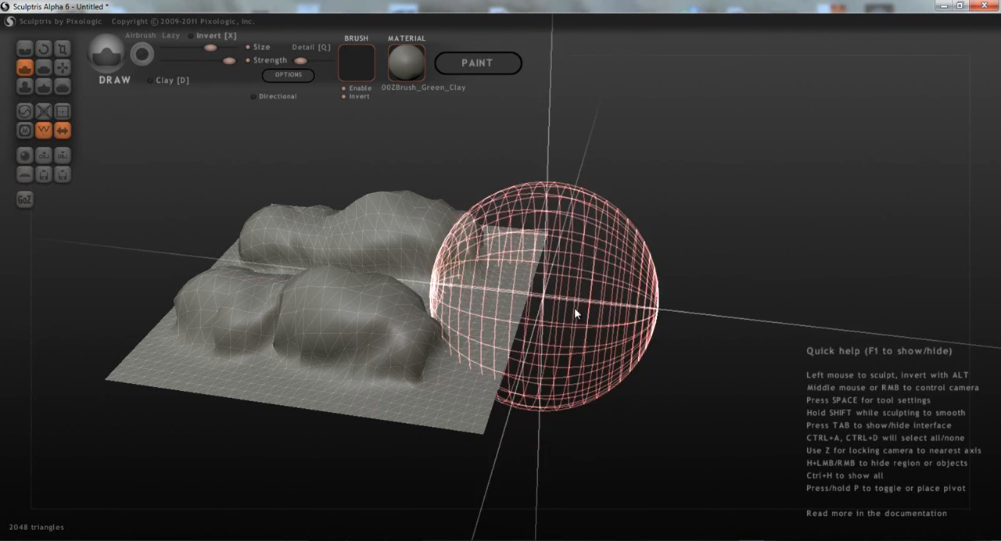
mouse_move(643, 337)
mouse_down()
mouse_move(609, 335)
mouse_move(630, 331)
mouse_up()
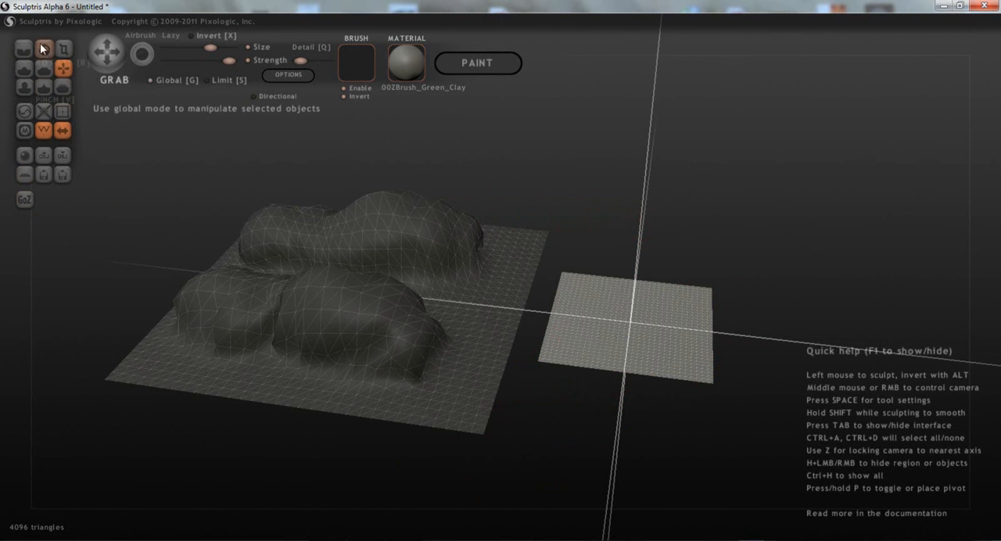
- Scale the new plane up to about the sculpted plane's size and move it with Grab so their edges meet
click(62, 49)
drag(606, 358, 827, 357)
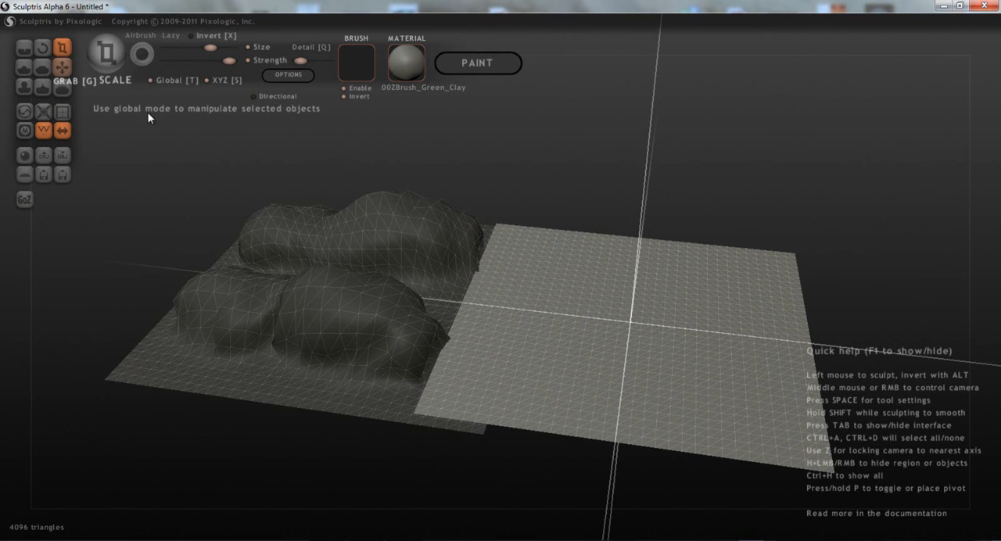
click(63, 68)
drag(611, 347, 637, 356)
mouse_move(588, 383)
right_down()
mouse_move(577, 343)
mouse_move(694, 282)
mouse_move(633, 331)
mouse_move(665, 331)
right_up()
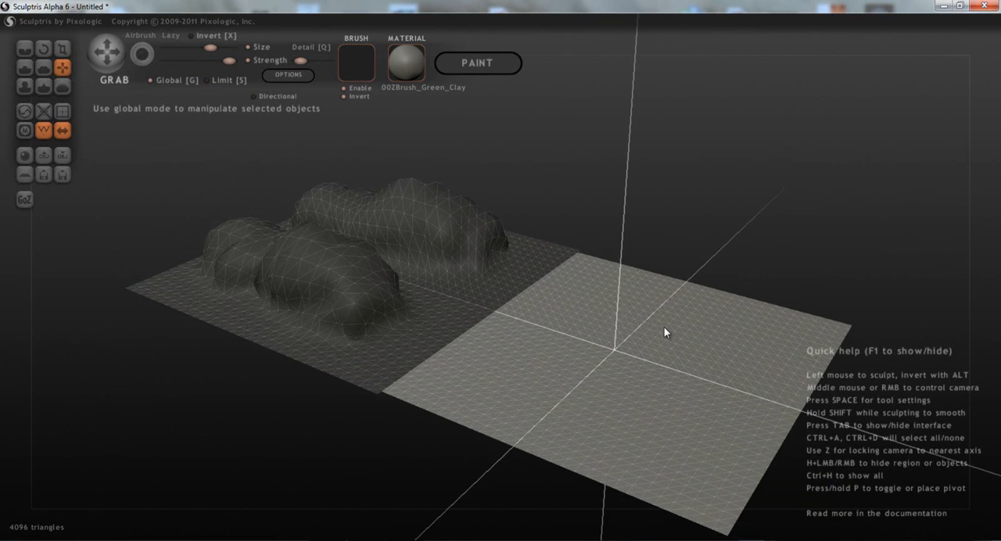
- Raise mirrored mounds along the second plane up to the shared edge with the Draw brush
click(27, 89)
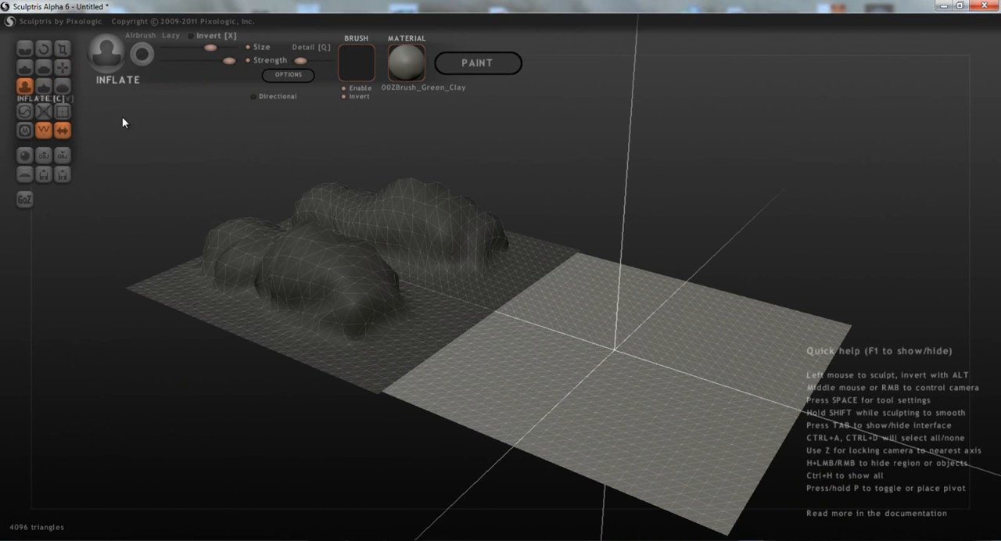
click(29, 74)
mouse_move(545, 281)
mouse_down()
mouse_move(771, 371)
mouse_move(759, 360)
mouse_up()
mouse_move(759, 359)
middle_down()
mouse_move(645, 352)
mouse_move(662, 371)
mouse_move(558, 298)
middle_up()
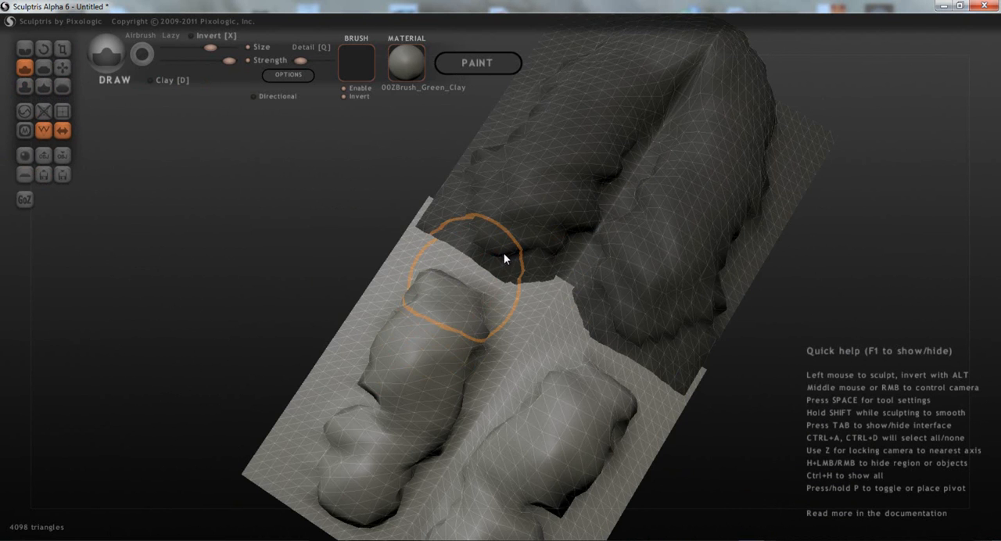
click(501, 254)
click(486, 273)
mouse_move(501, 266)
mouse_down()
mouse_move(516, 217)
mouse_move(501, 227)
mouse_up()
- Build large mirrored bulges at the seam between the two planes, overlapping the first plane's mounds
middle_drag(565, 391, 307, 286)
mouse_move(630, 354)
middle_down()
mouse_move(459, 341)
mouse_move(451, 317)
mouse_move(540, 308)
middle_up()
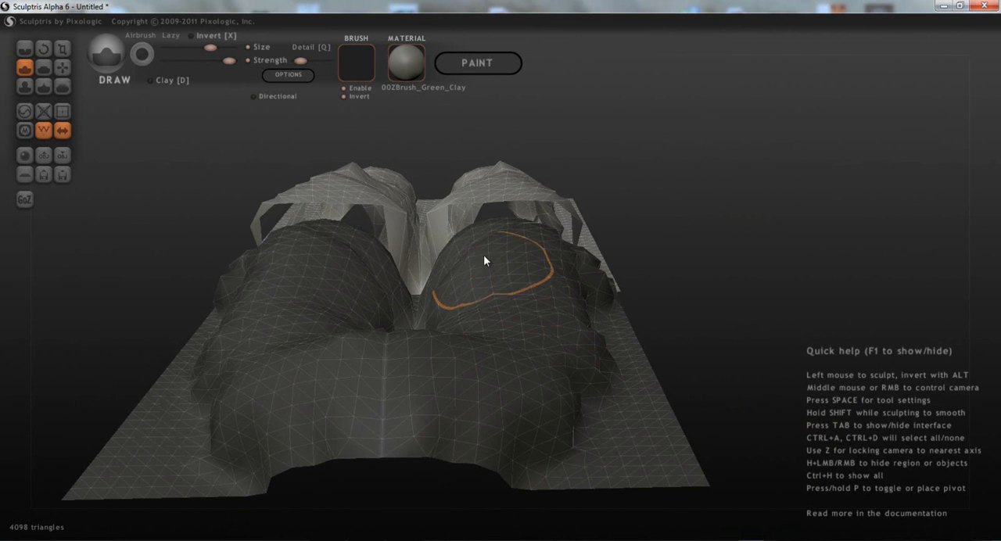
mouse_move(506, 254)
middle_down()
mouse_move(498, 315)
mouse_move(563, 339)
mouse_move(404, 192)
middle_up()
mouse_move(394, 188)
mouse_down()
mouse_move(330, 181)
mouse_move(278, 260)
mouse_move(171, 211)
mouse_move(132, 221)
mouse_move(127, 250)
mouse_move(96, 245)
mouse_up()
mouse_move(454, 349)
middle_down()
mouse_move(140, 345)
mouse_move(57, 320)
middle_up()
mouse_move(517, 323)
middle_down()
mouse_move(527, 373)
mouse_move(671, 384)
mouse_move(558, 177)
mouse_move(569, 362)
middle_up()
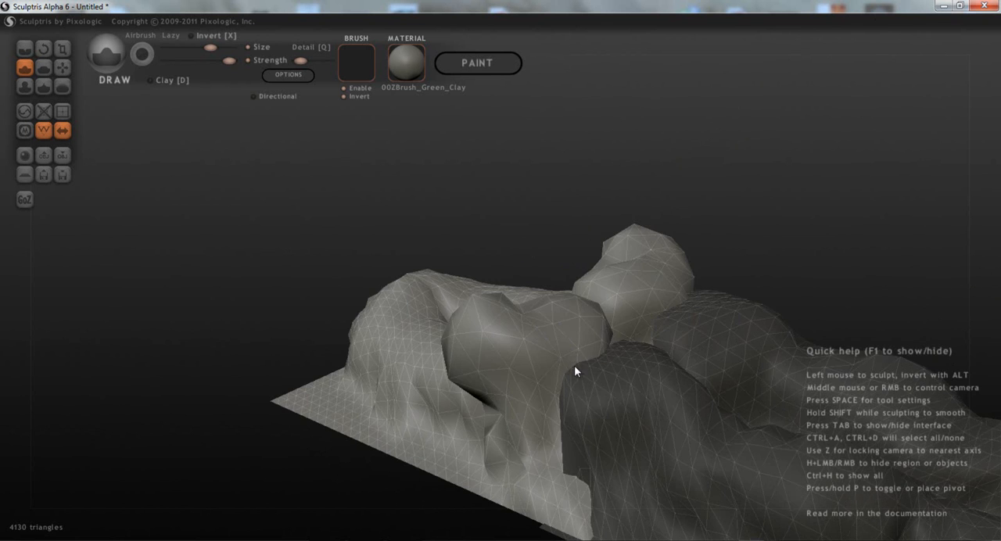
mouse_move(653, 401)
middle_down()
mouse_move(832, 395)
mouse_move(603, 398)
middle_up()
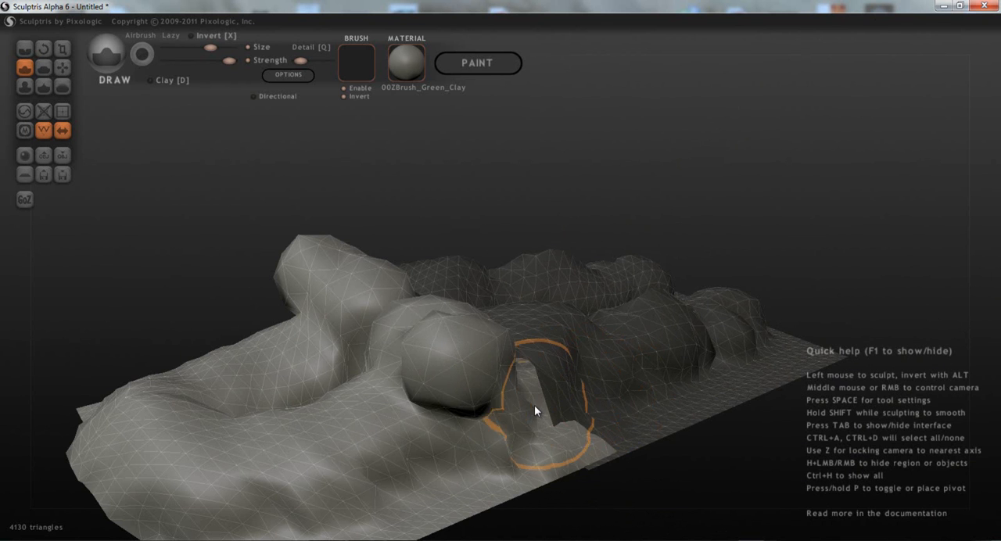
middle_drag(447, 407, 300, 370)
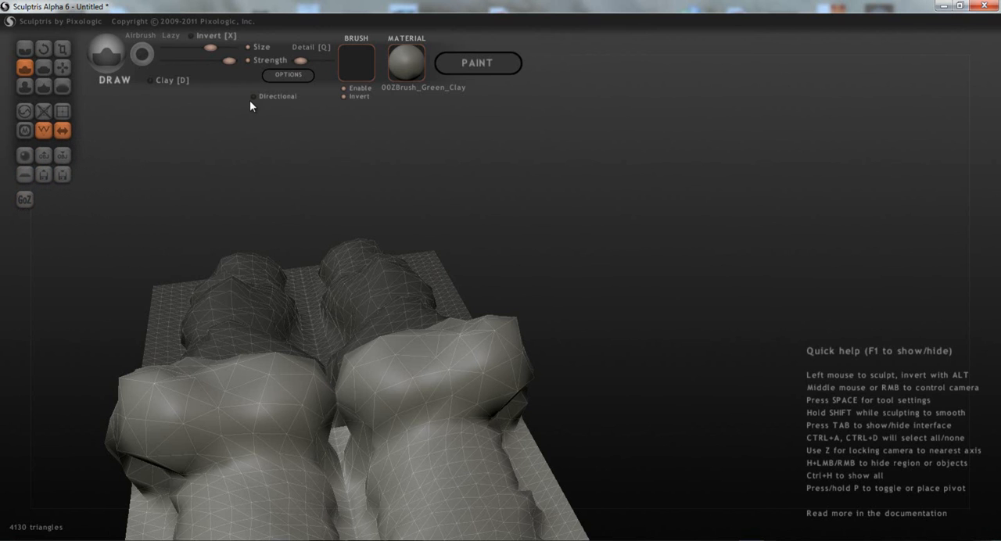
- Review the sculpt options and close them without changing any setting
click(304, 75)
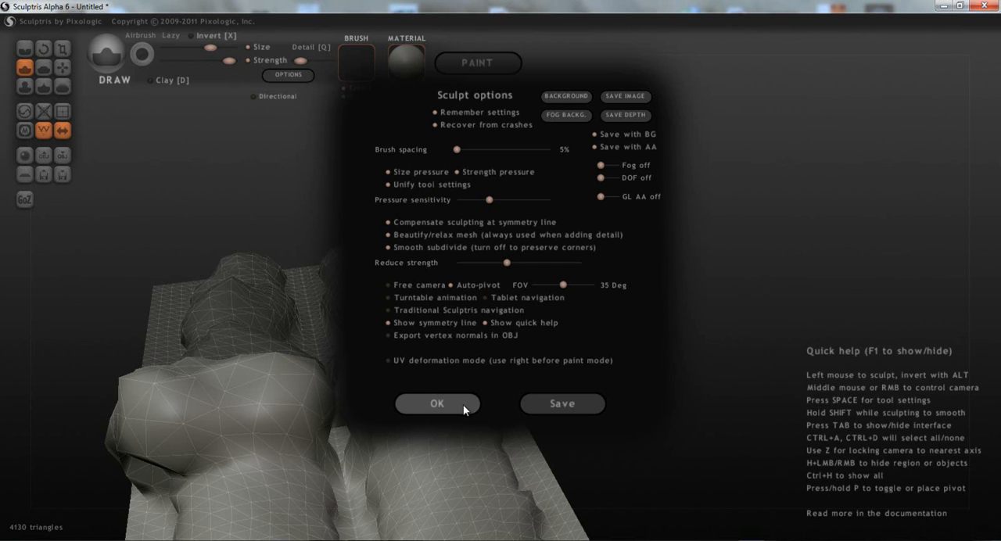
click(437, 403)
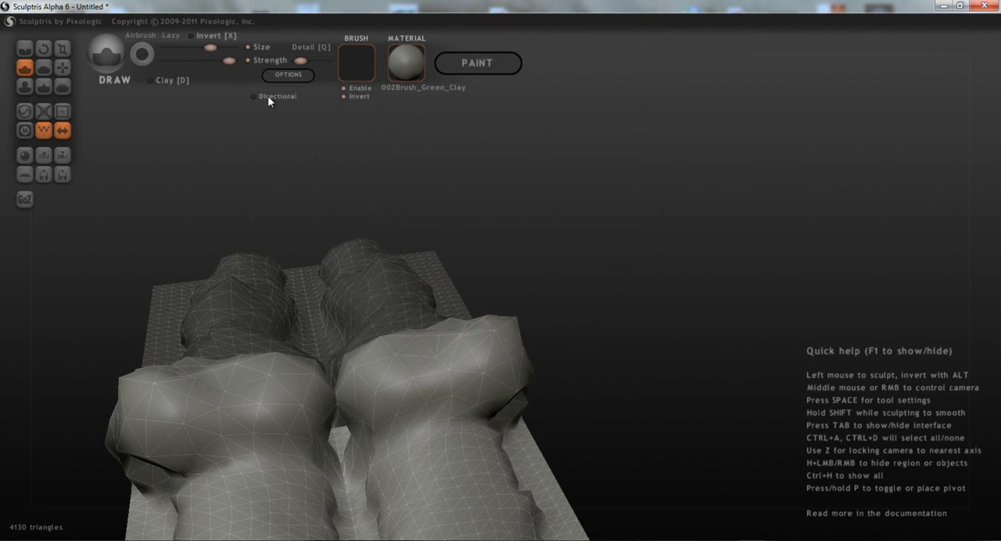
- Create a sphere in a new scene, discarding the current changes, and turn its symmetry off
click(24, 155)
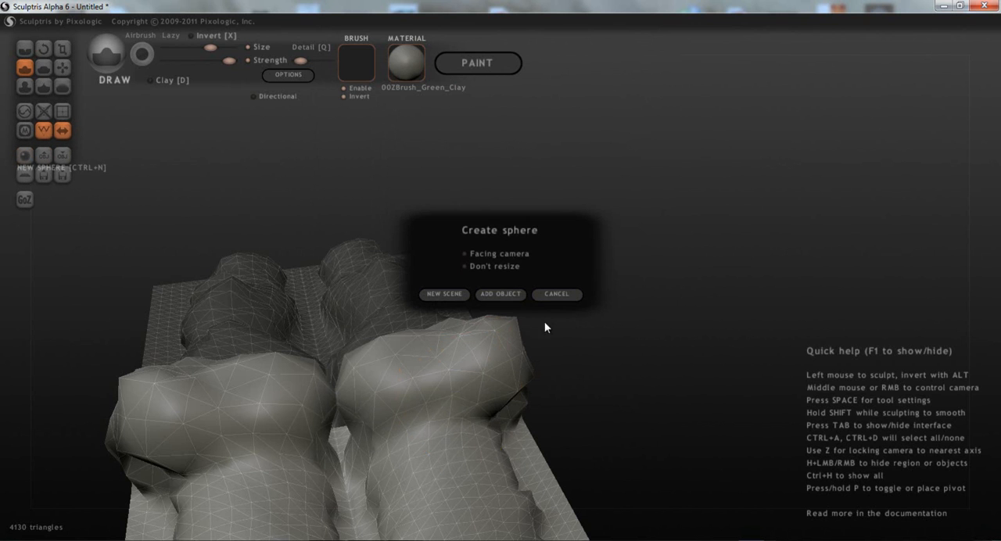
click(436, 294)
click(492, 322)
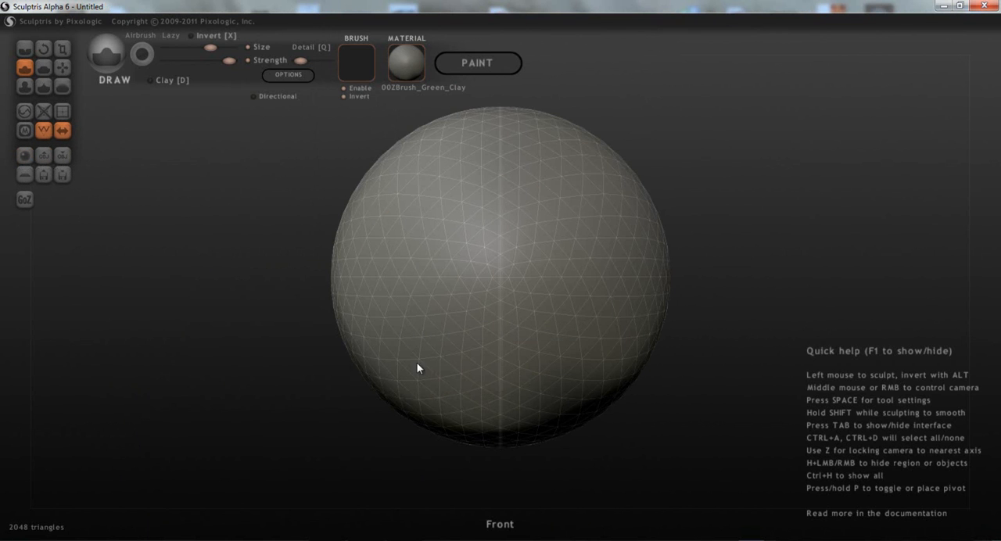
click(58, 132)
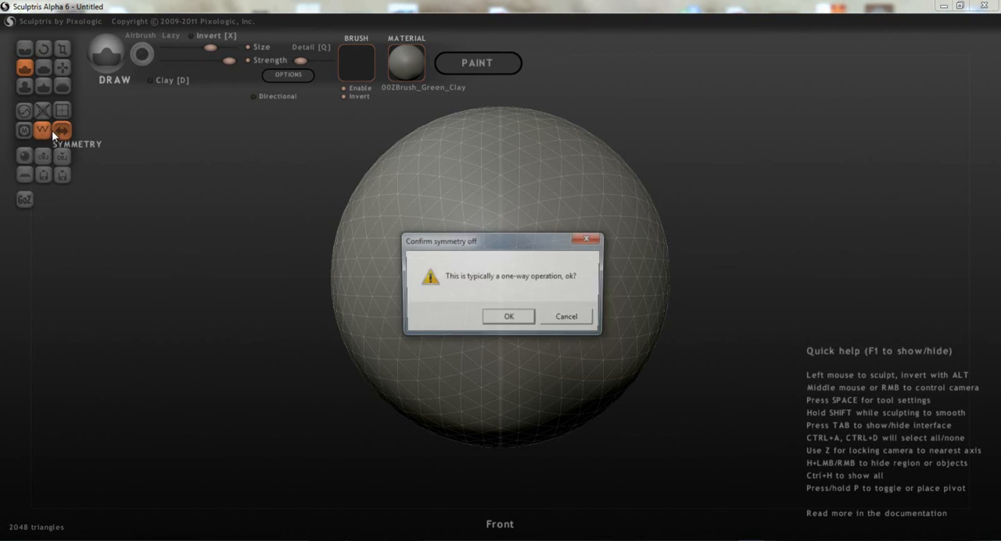
click(498, 317)
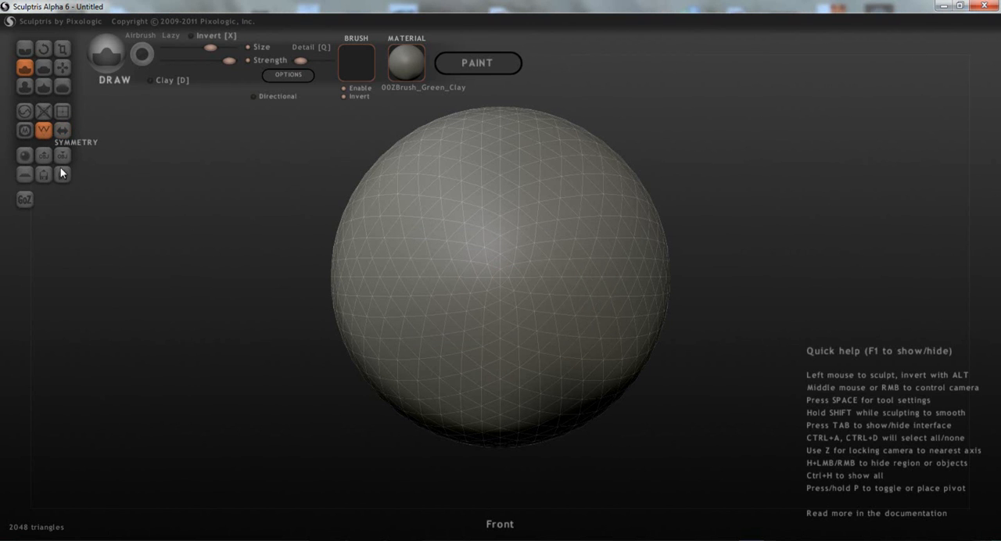
- Enter paint mode, adjusting the texture resolution and building the mapping with tight mapping enabled
click(483, 61)
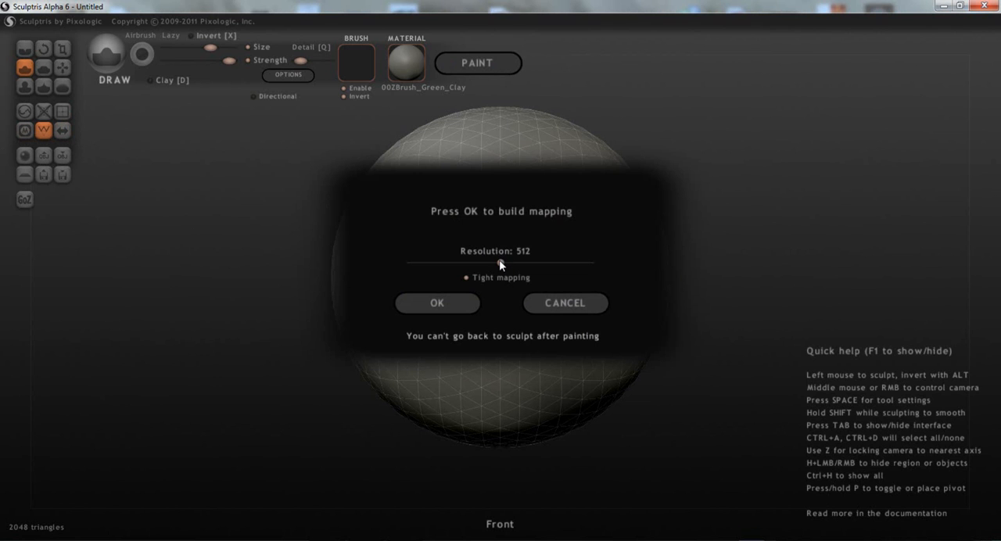
drag(472, 268, 609, 271)
drag(551, 278, 493, 279)
drag(527, 278, 550, 268)
click(469, 305)
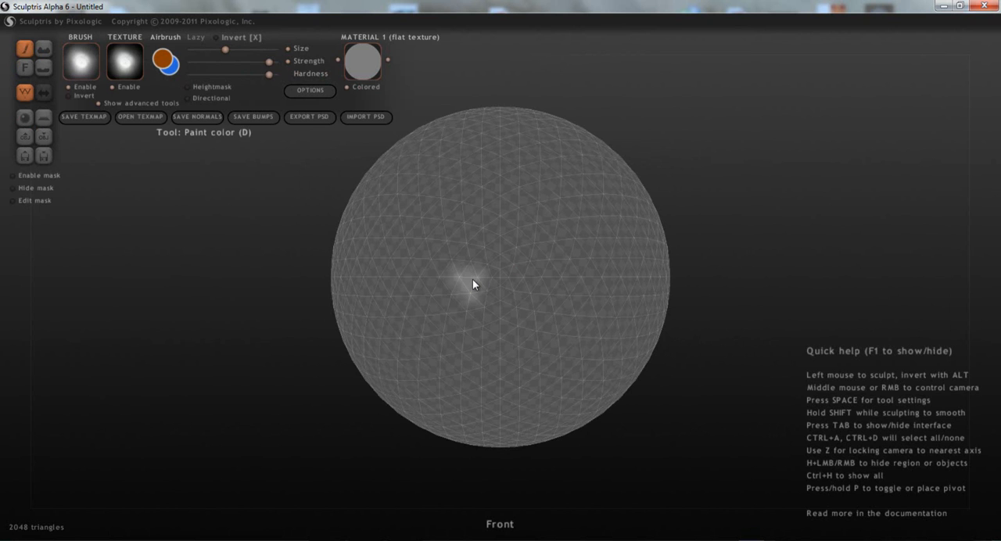
- Disable the brush and texture images and paint a solid orange patch on the sphere
mouse_move(490, 205)
middle_down()
mouse_move(473, 435)
mouse_move(389, 370)
middle_up()
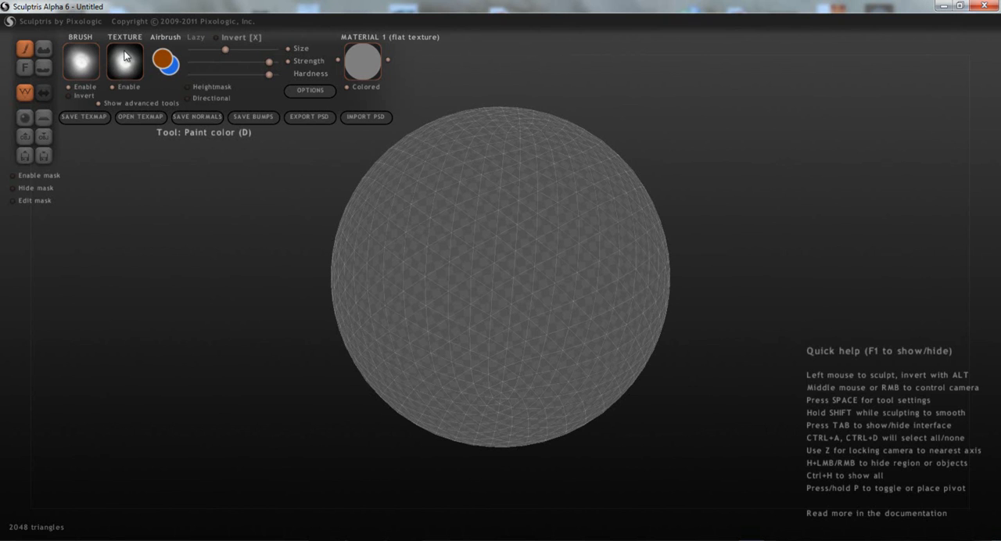
click(123, 86)
click(69, 86)
mouse_move(551, 241)
mouse_down()
mouse_move(490, 235)
mouse_move(512, 276)
mouse_move(577, 261)
mouse_move(498, 224)
mouse_up()
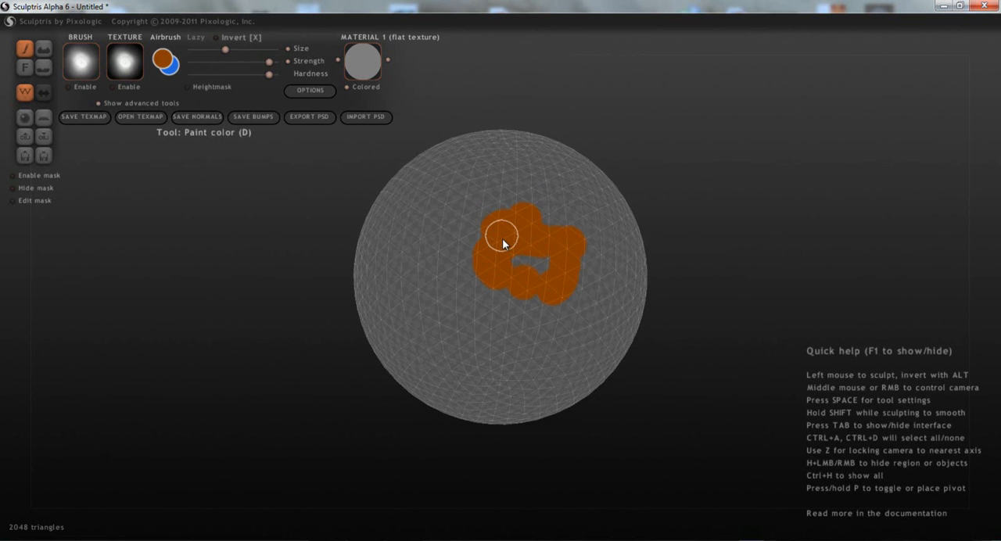
scroll(590, 305, up, 5)
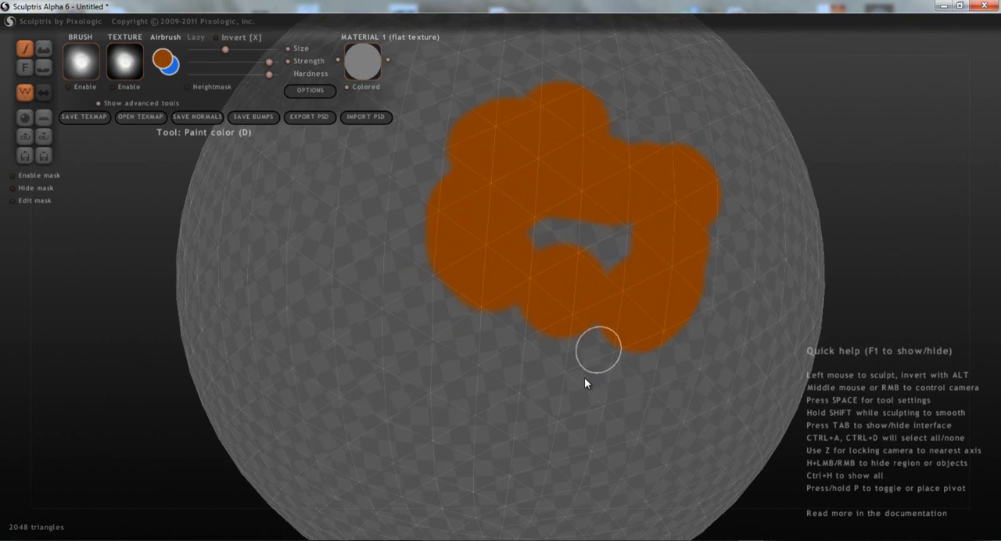
middle_drag(584, 377, 521, 290)
mouse_move(548, 235)
mouse_down()
mouse_move(480, 257)
mouse_move(519, 175)
mouse_up()
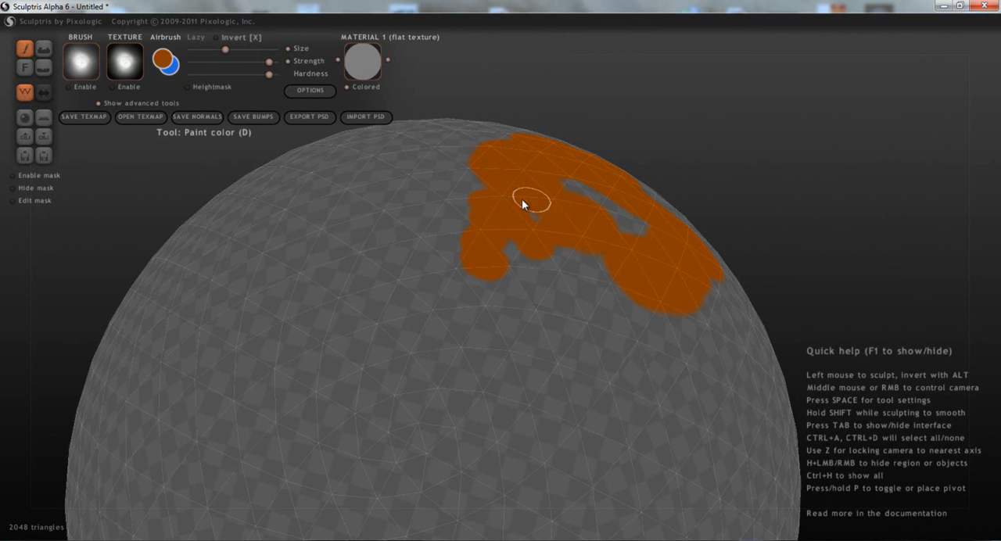
mouse_move(560, 224)
mouse_down()
mouse_move(574, 266)
mouse_move(557, 235)
mouse_move(532, 237)
mouse_move(602, 249)
mouse_up()
- Change the paint color to a redder orange and paint over the lower part of the orange patch
click(164, 59)
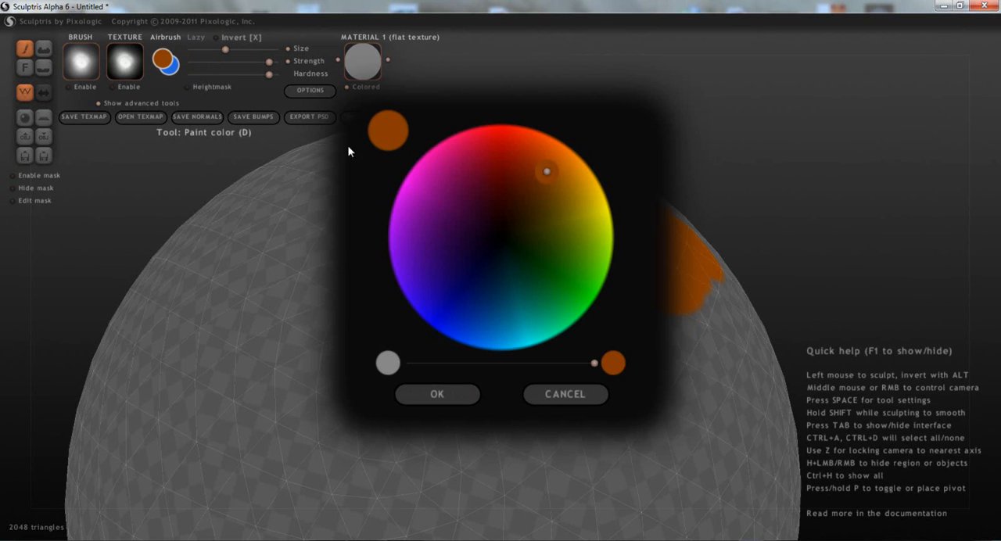
click(538, 160)
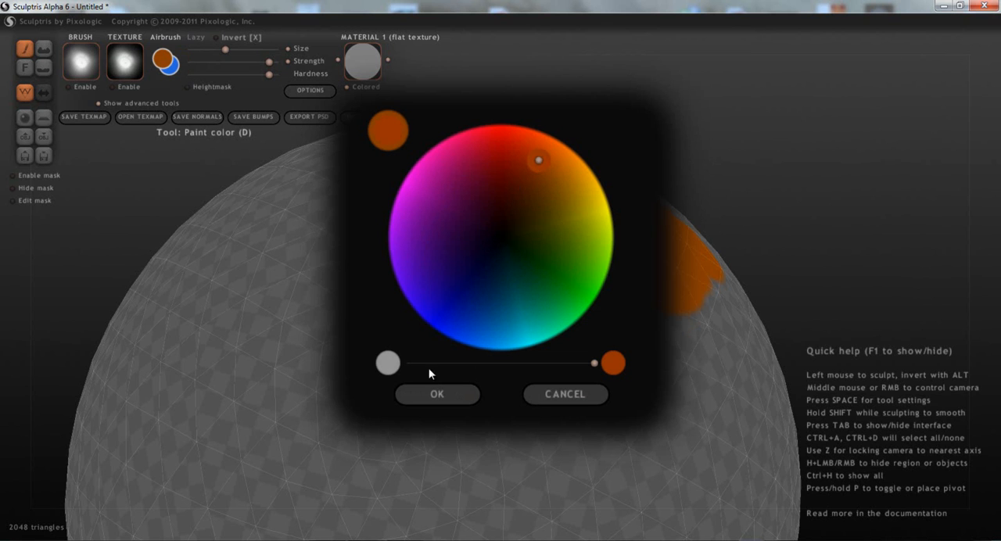
click(431, 391)
mouse_move(535, 299)
mouse_down()
mouse_move(600, 287)
mouse_move(519, 252)
mouse_up()
- Turn off Airbrush, lower the brush strength and hardness, and paint a soft, faint orange patch beside the solid one
click(170, 36)
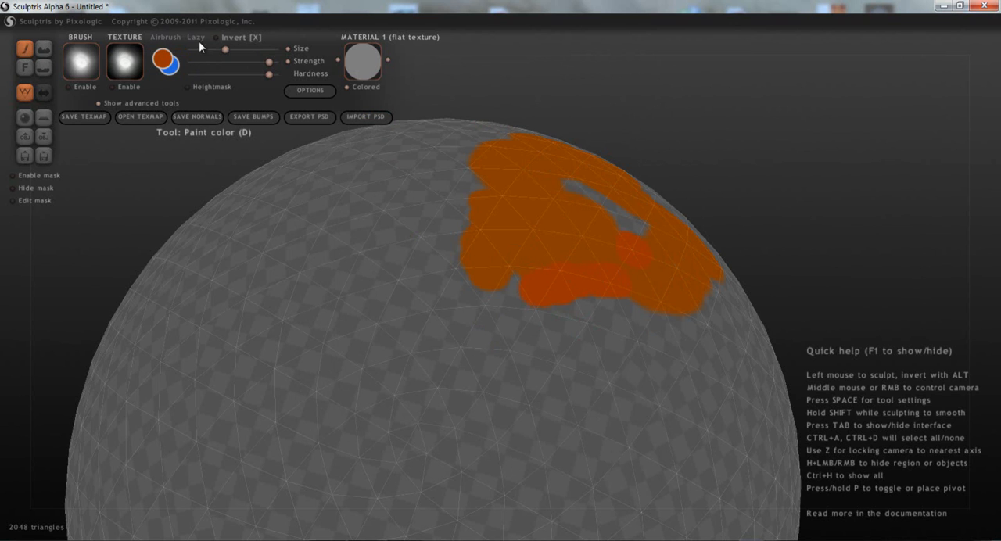
drag(522, 289, 557, 284)
click(239, 75)
drag(508, 262, 551, 240)
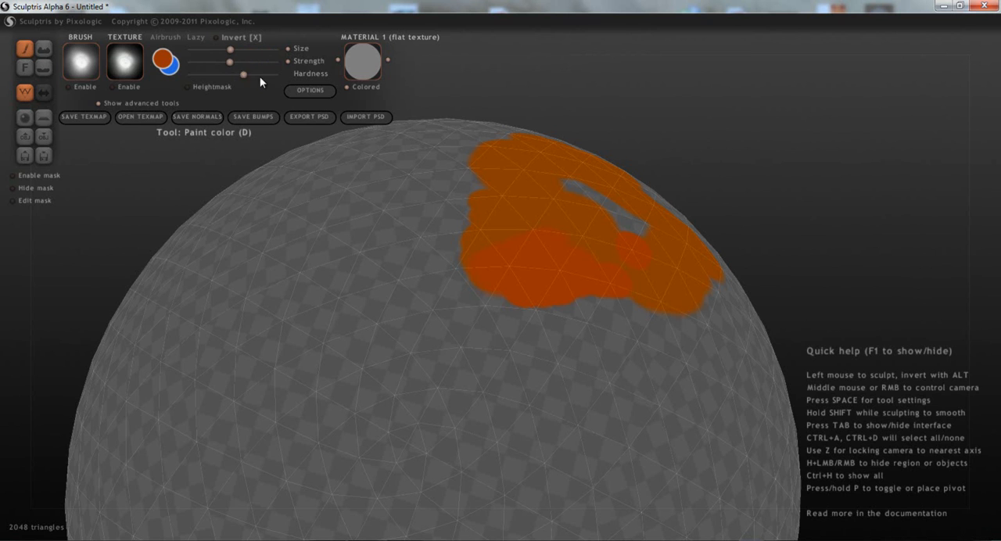
drag(227, 75, 222, 76)
mouse_move(454, 253)
mouse_down()
mouse_move(415, 308)
mouse_move(300, 298)
mouse_move(365, 310)
mouse_move(281, 342)
mouse_move(409, 339)
mouse_move(370, 331)
mouse_move(409, 336)
mouse_move(425, 353)
mouse_move(492, 339)
mouse_move(514, 369)
mouse_up()
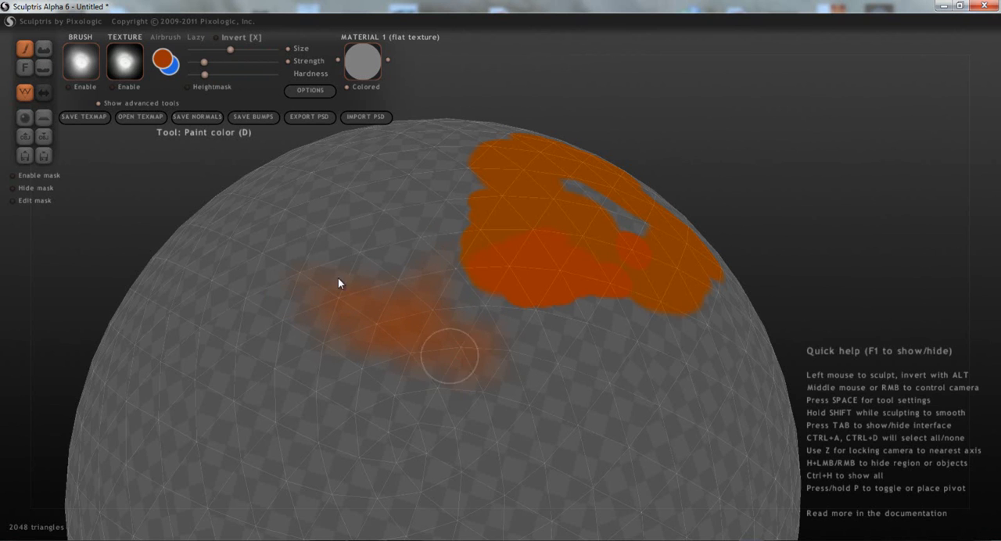
- Change the paint color to dark red and paint soft strokes over the faint orange patch
click(163, 60)
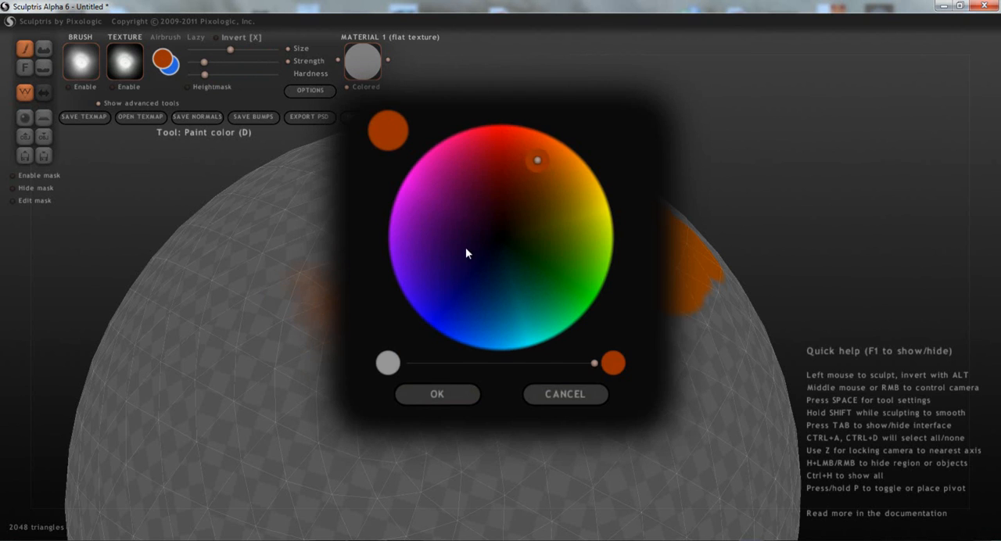
click(486, 180)
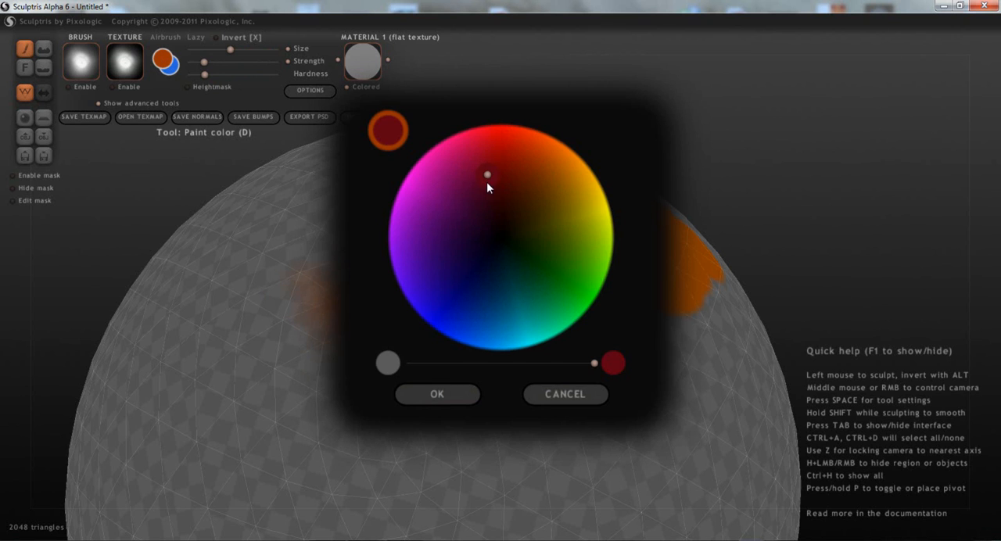
click(408, 392)
mouse_move(418, 344)
mouse_down()
mouse_move(377, 306)
mouse_move(284, 290)
mouse_move(368, 323)
mouse_up()
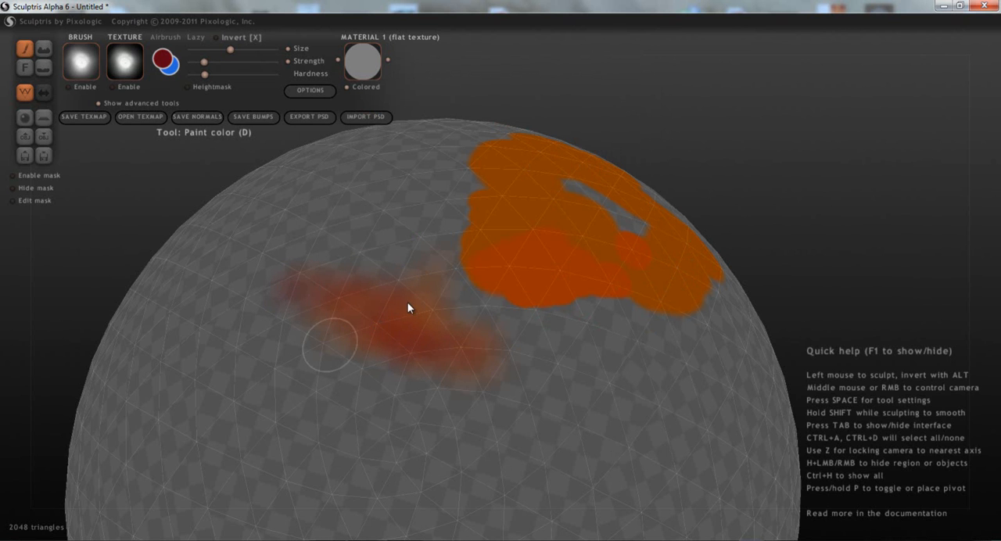
mouse_move(423, 373)
middle_down()
mouse_move(321, 356)
mouse_move(326, 335)
mouse_move(370, 355)
middle_up()
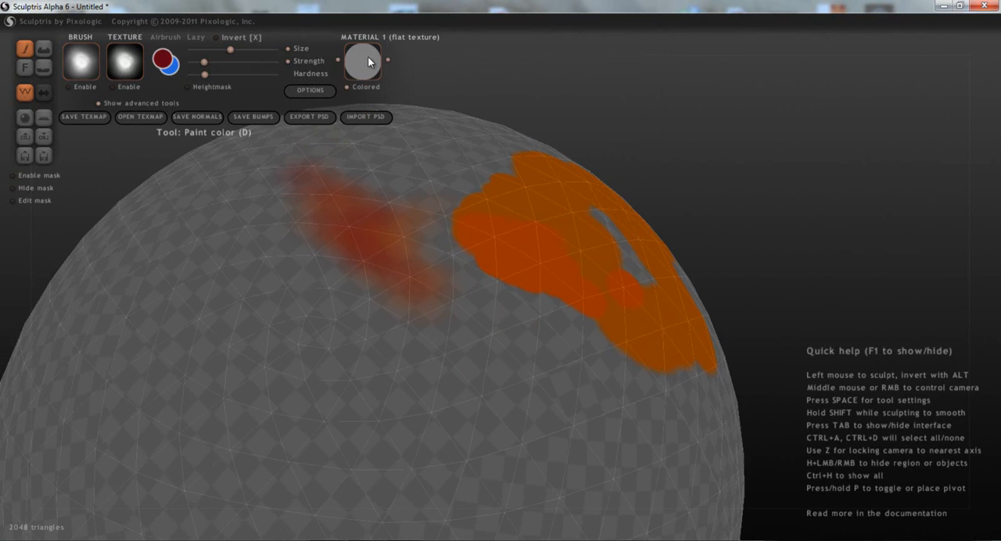
- Apply the JG_Red material to the painted sphere and inspect it from another angle
click(322, 91)
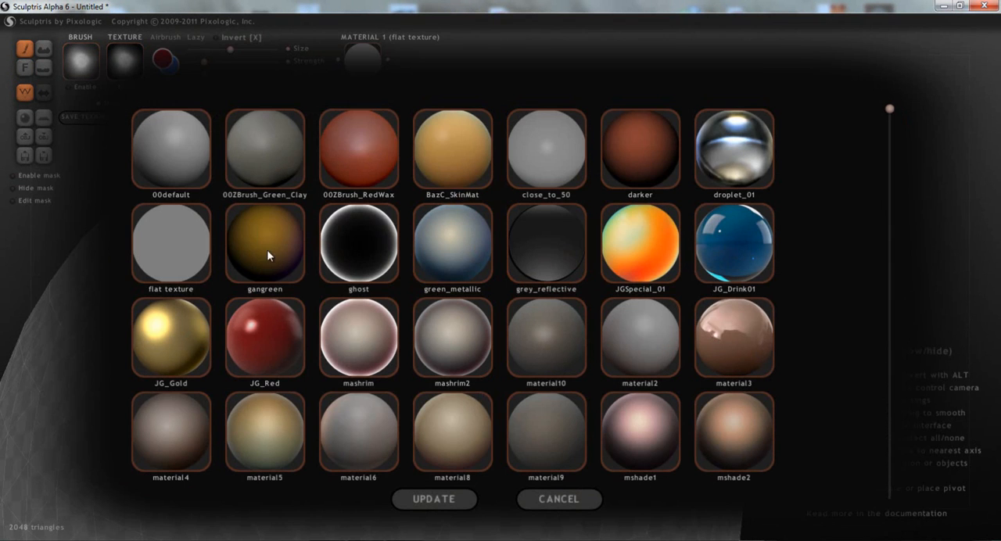
click(275, 358)
middle_drag(399, 252, 308, 133)
- Apply the droplet_01 material to the painted sphere
click(357, 60)
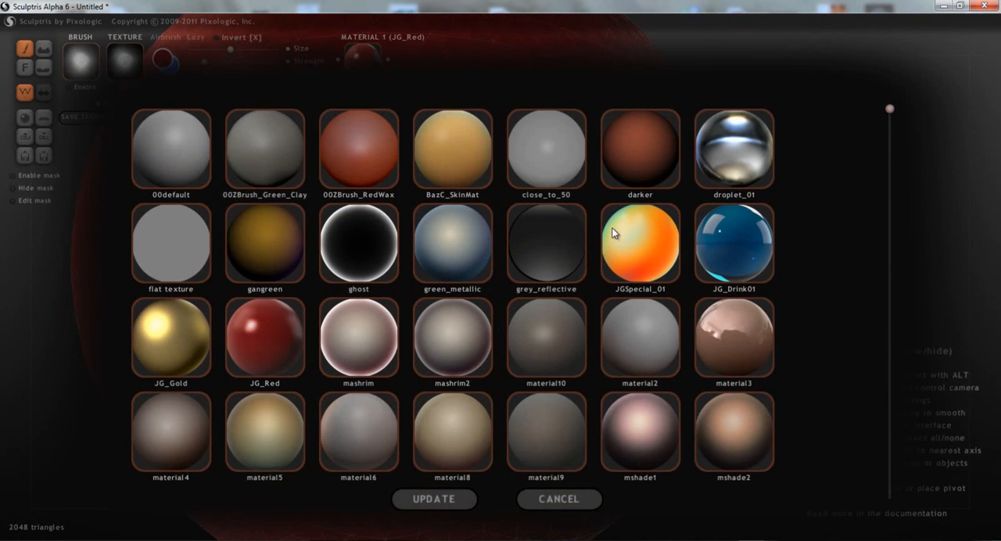
click(735, 176)
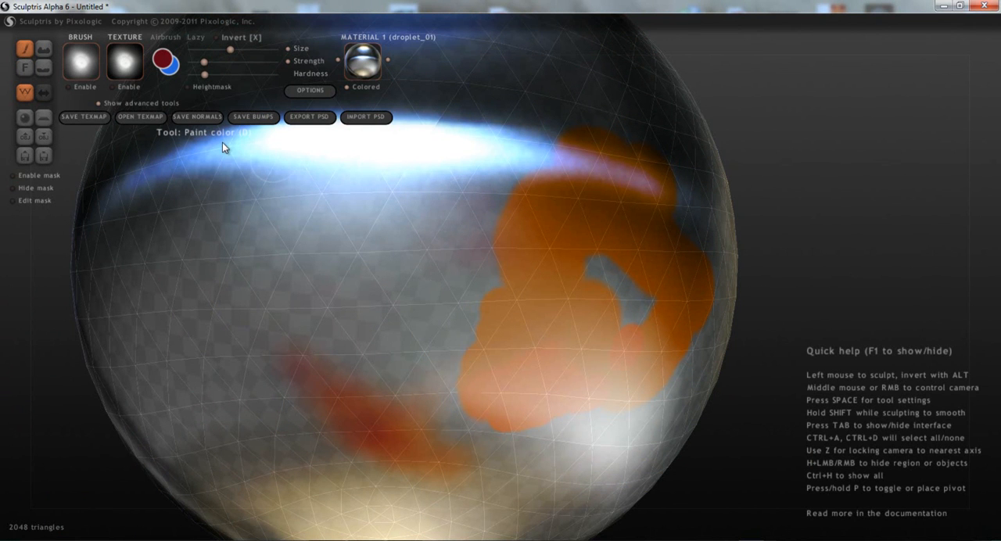
- Raise the brush strength and hardness, and paint a solid dark red patch beside the orange patch
click(255, 62)
drag(250, 74, 279, 86)
mouse_move(385, 233)
mouse_down()
mouse_move(430, 238)
mouse_move(450, 255)
mouse_move(401, 327)
mouse_move(412, 316)
mouse_up()
scroll(519, 342, up, 2)
mouse_move(519, 341)
right_down()
mouse_move(509, 272)
mouse_move(602, 236)
mouse_move(665, 238)
mouse_move(509, 328)
right_up()
- Switch to the Paint bump tool and apply the mashrim material to the sphere
click(45, 55)
mouse_move(587, 320)
right_down()
mouse_move(537, 386)
mouse_move(487, 424)
right_up()
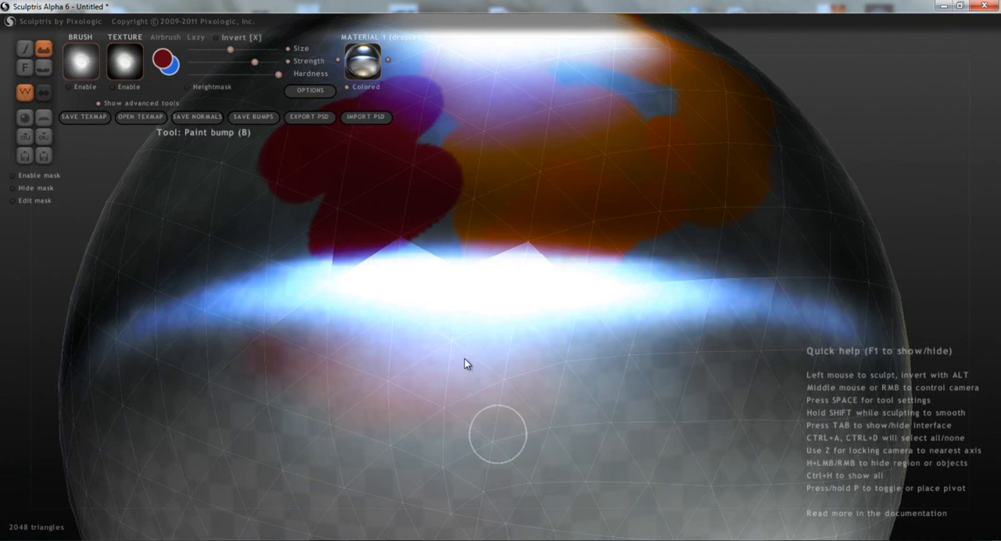
right_drag(440, 266, 464, 253)
click(363, 62)
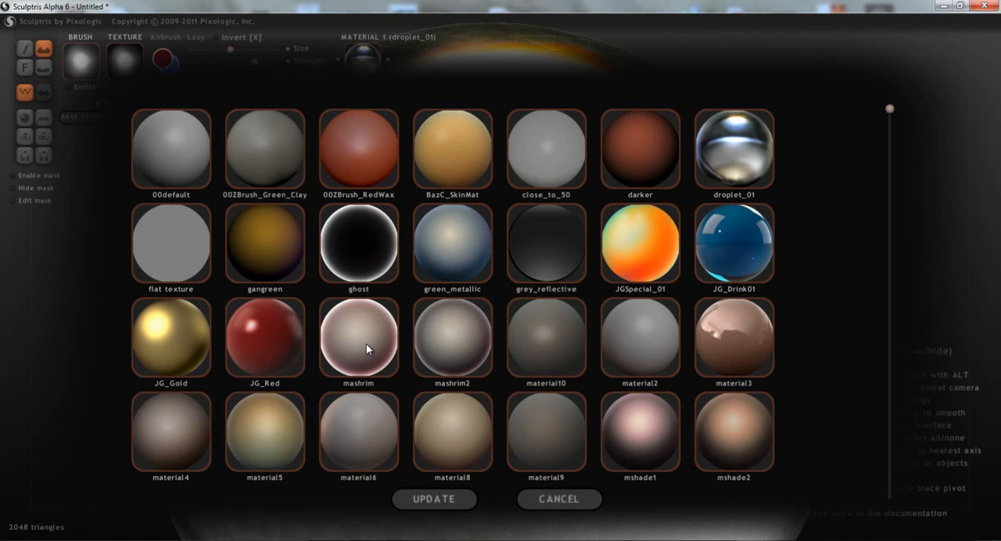
click(366, 344)
- Stamp five separate circular bumps on and around the faint orange patch and the solid orange patch
click(486, 339)
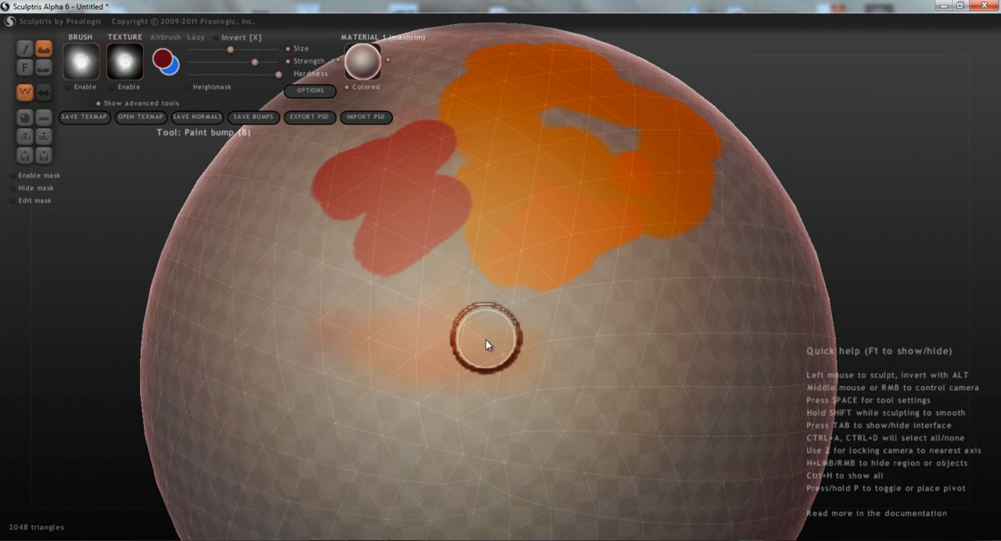
click(586, 377)
click(682, 329)
click(586, 308)
click(506, 269)
mouse_move(534, 339)
middle_down()
mouse_move(458, 364)
mouse_move(407, 321)
middle_up()
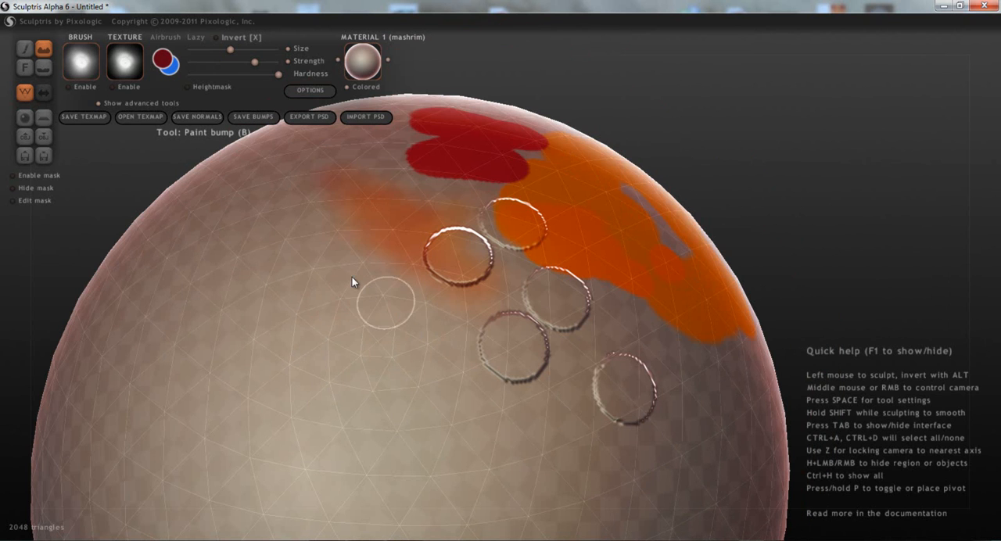
- Look over the settings in the paint options
click(307, 91)
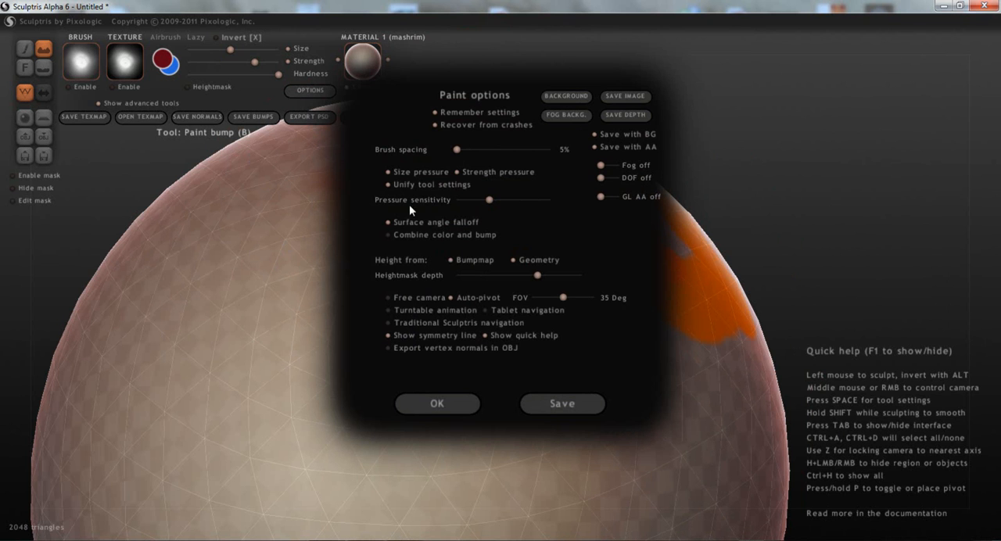
click(437, 403)
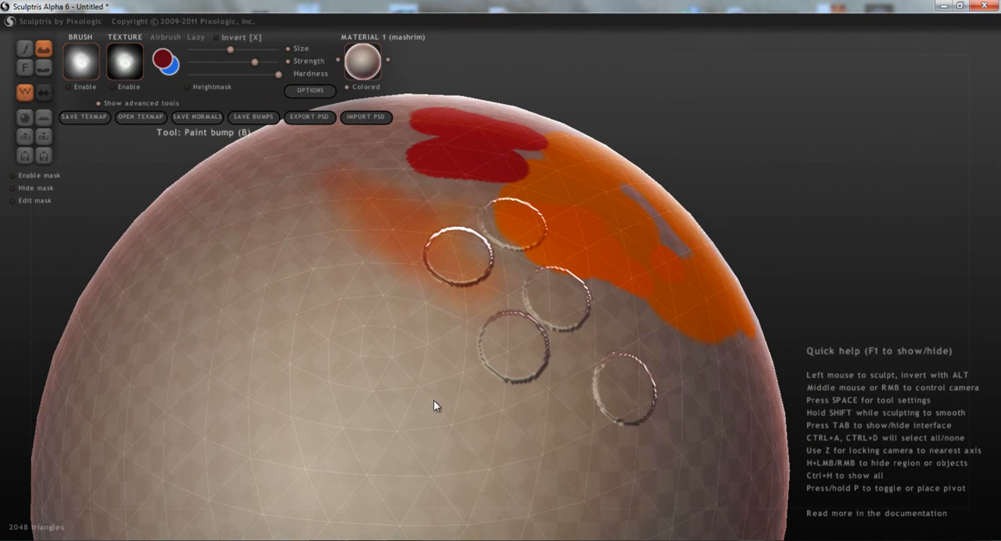
- Paint overlapping bump strokes on an unpainted area of the sphere, near the faint orange patch
click(290, 260)
mouse_move(320, 270)
mouse_down()
mouse_move(312, 306)
mouse_move(323, 410)
mouse_up()
middle_drag(439, 379, 524, 261)
scroll(523, 260, up, 5)
scroll(572, 308, up, 2)
scroll(558, 348, down, 7)
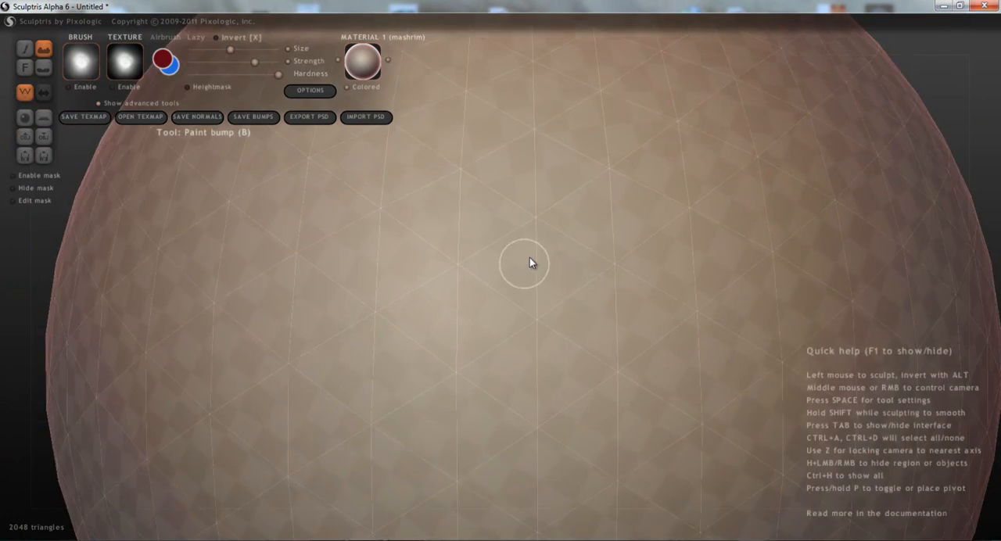
mouse_move(523, 226)
middle_down()
mouse_move(492, 375)
mouse_move(493, 422)
middle_up()
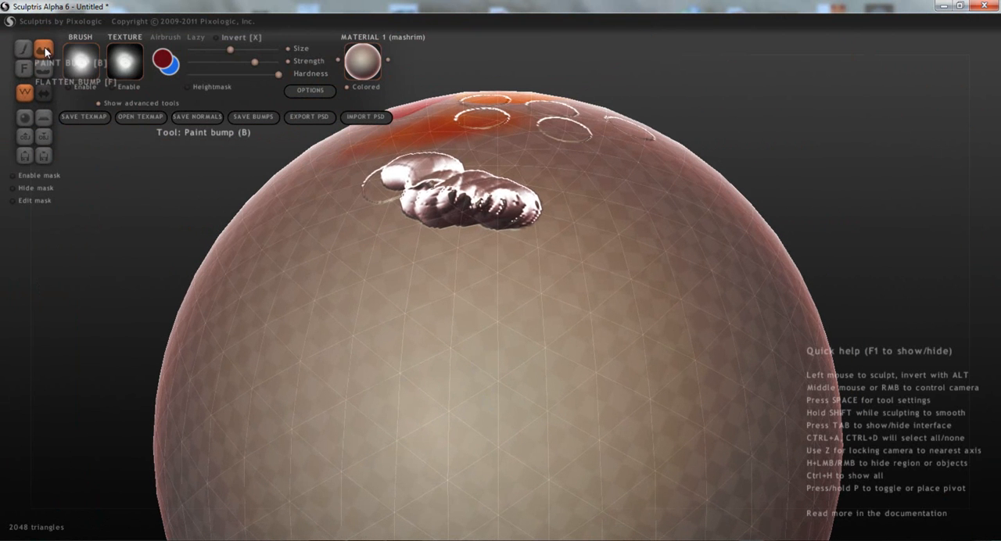
- Switch to the Paint color tool and paint dark red over the raised bump strokes
click(24, 48)
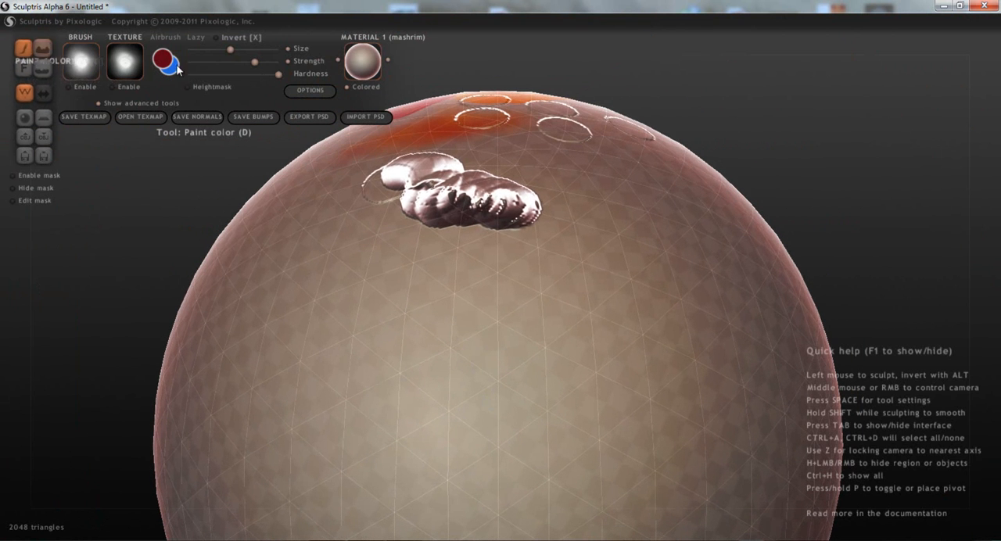
mouse_move(529, 247)
middle_down()
mouse_move(493, 335)
mouse_move(434, 425)
mouse_move(395, 231)
mouse_move(324, 178)
middle_up()
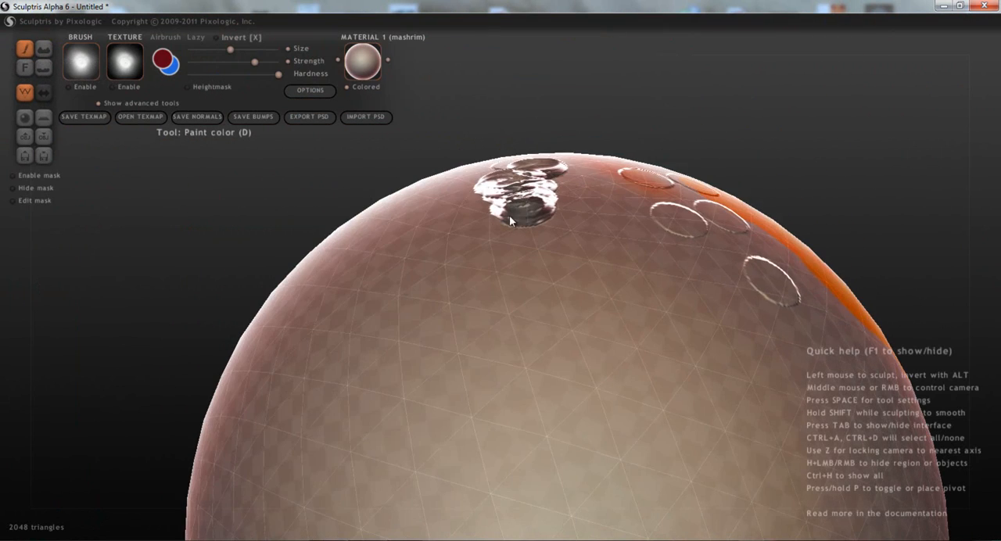
middle_drag(507, 213, 542, 326)
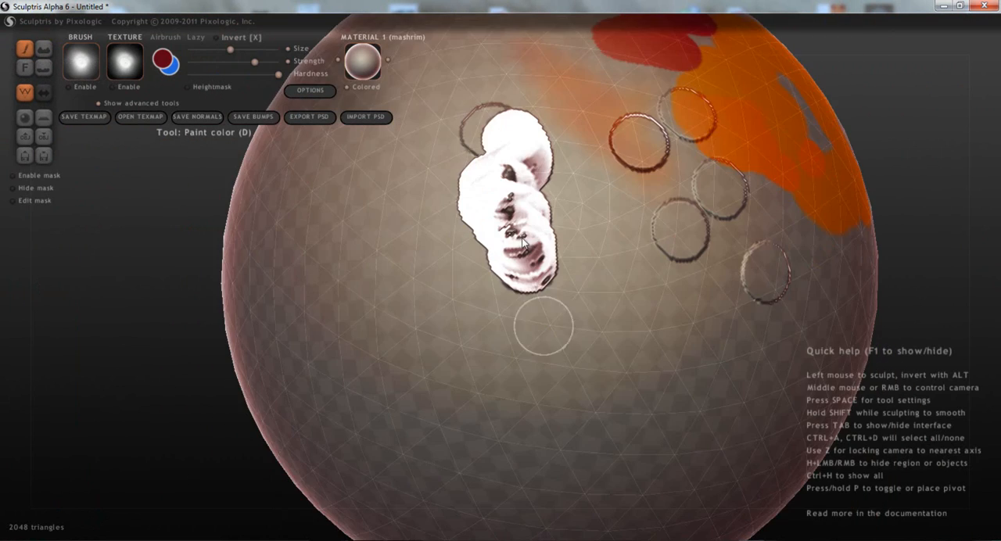
click(510, 128)
drag(493, 179, 509, 128)
- Extend the raised dark red stroke in a long curve across the sphere, ending in a lumpy blob
mouse_move(512, 184)
mouse_down()
mouse_move(525, 284)
mouse_move(515, 182)
mouse_move(552, 213)
mouse_move(609, 315)
mouse_move(598, 384)
mouse_move(494, 393)
mouse_move(364, 252)
mouse_up()
mouse_move(495, 363)
middle_down()
mouse_move(518, 259)
mouse_move(552, 182)
mouse_move(712, 260)
mouse_move(488, 334)
middle_up()
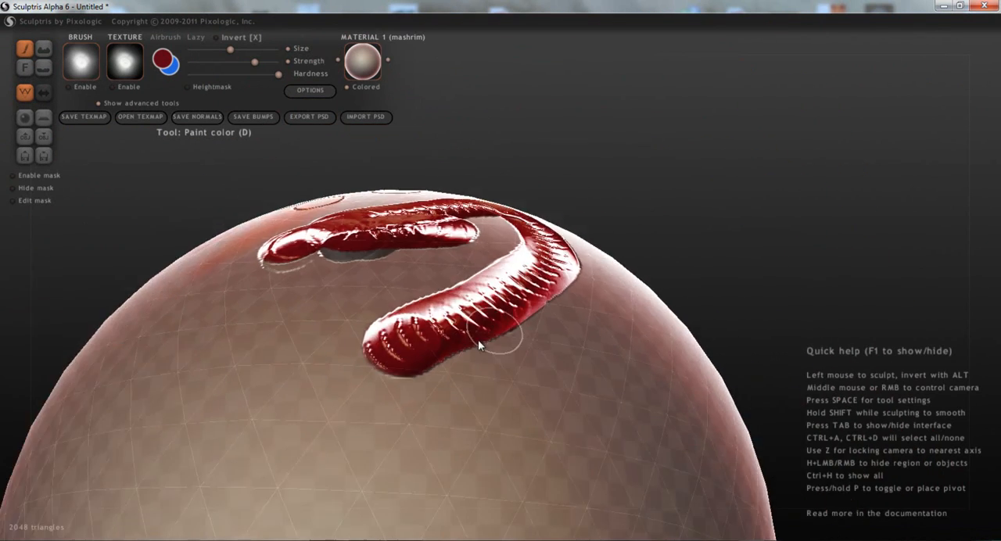
mouse_move(267, 405)
mouse_down()
mouse_move(262, 422)
mouse_move(257, 411)
mouse_move(289, 444)
mouse_move(355, 466)
mouse_move(380, 472)
mouse_move(426, 450)
mouse_move(367, 365)
mouse_move(337, 348)
mouse_move(332, 356)
mouse_up()
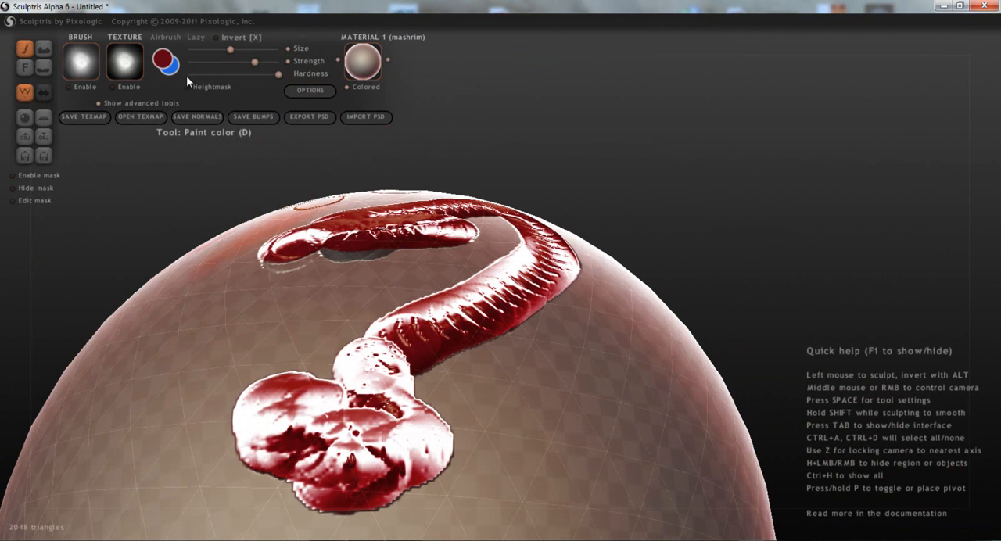
- Examine the Combine color and bump setting in the paint options
click(309, 90)
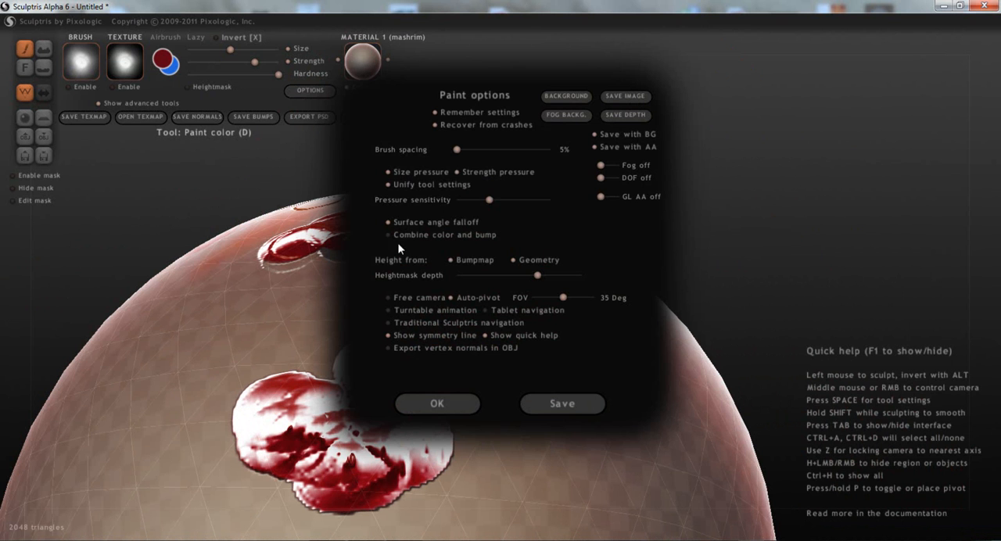
click(447, 411)
- Flatten all the painted bumps on the sphere with the Flatten bump tool, leaving the colors in place
scroll(439, 389, down, 2)
middle_drag(440, 387, 585, 389)
scroll(279, 278, down, 2)
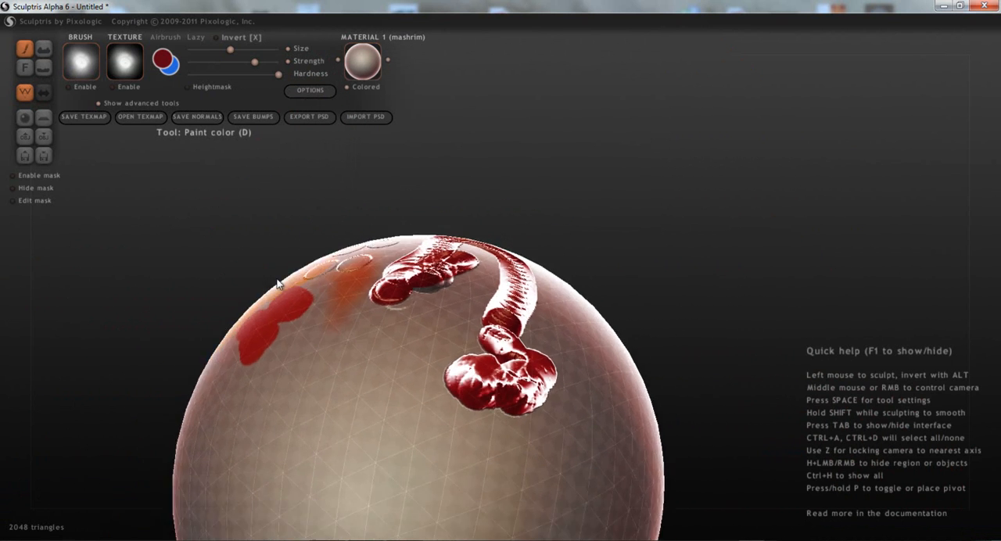
click(42, 67)
mouse_move(507, 396)
mouse_down()
mouse_move(484, 388)
mouse_move(533, 361)
mouse_move(512, 401)
mouse_move(516, 323)
mouse_move(504, 285)
mouse_move(527, 272)
mouse_move(512, 313)
mouse_move(503, 266)
mouse_move(461, 266)
mouse_move(383, 289)
mouse_move(414, 272)
mouse_move(383, 269)
mouse_up()
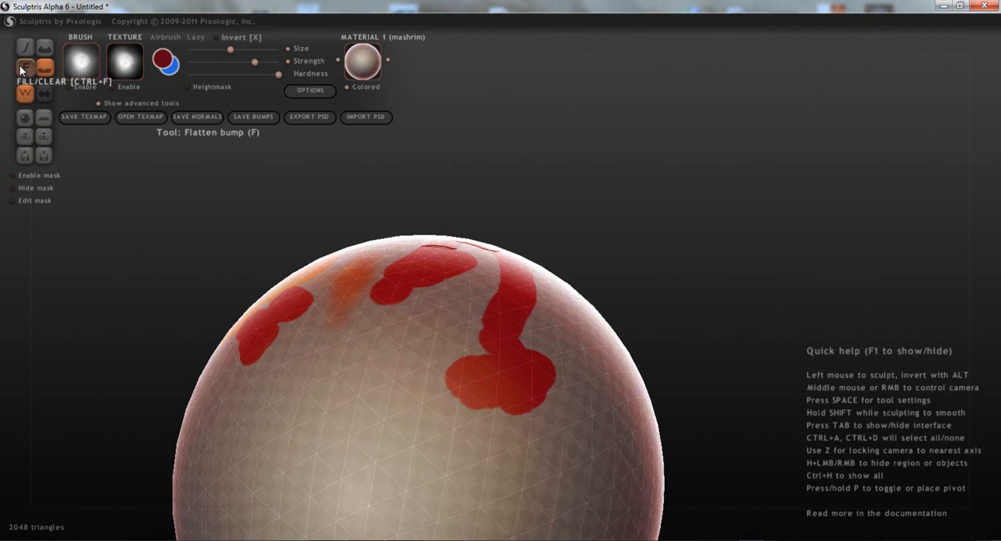
middle_drag(459, 274, 448, 326)
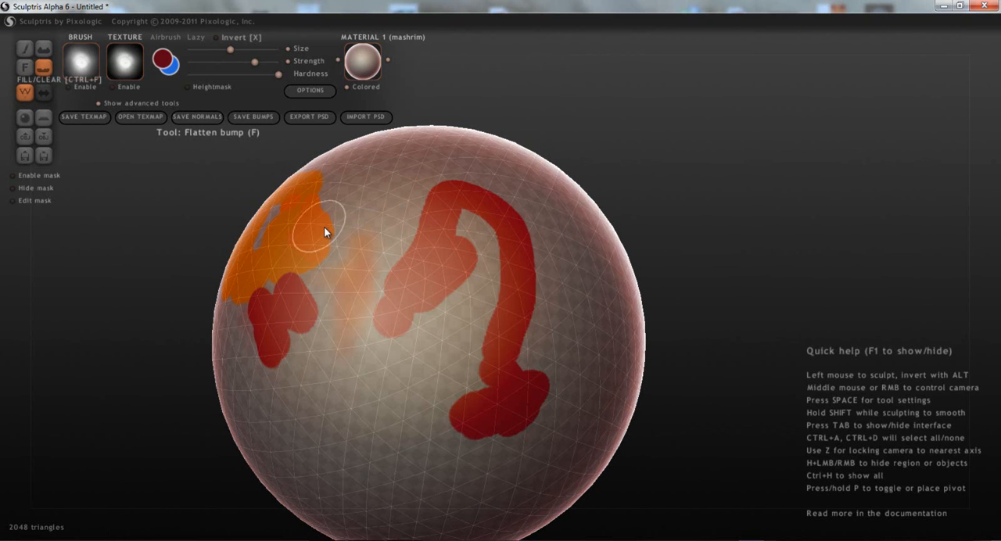
middle_drag(419, 288, 486, 320)
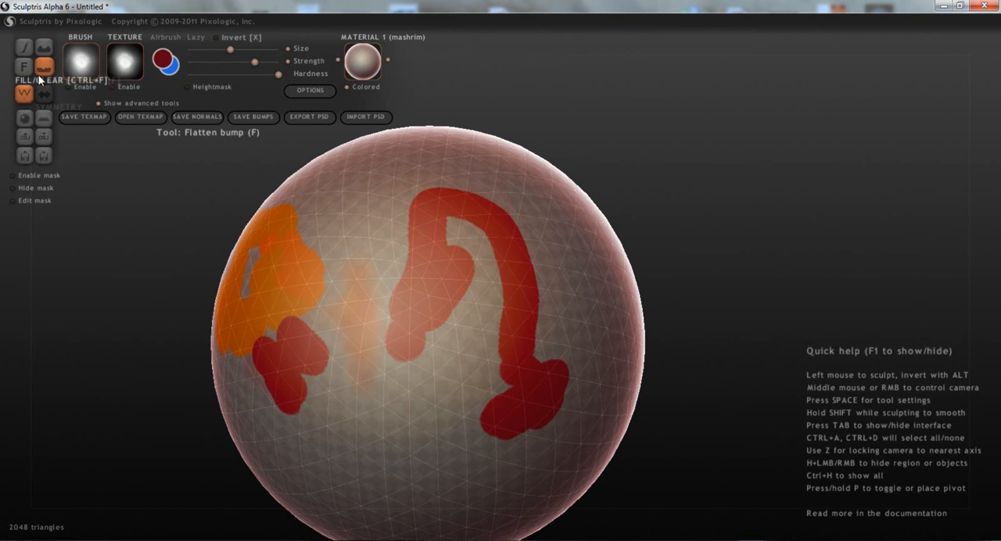
- Toggle the wireframe display off and back on
click(24, 92)
click(25, 92)
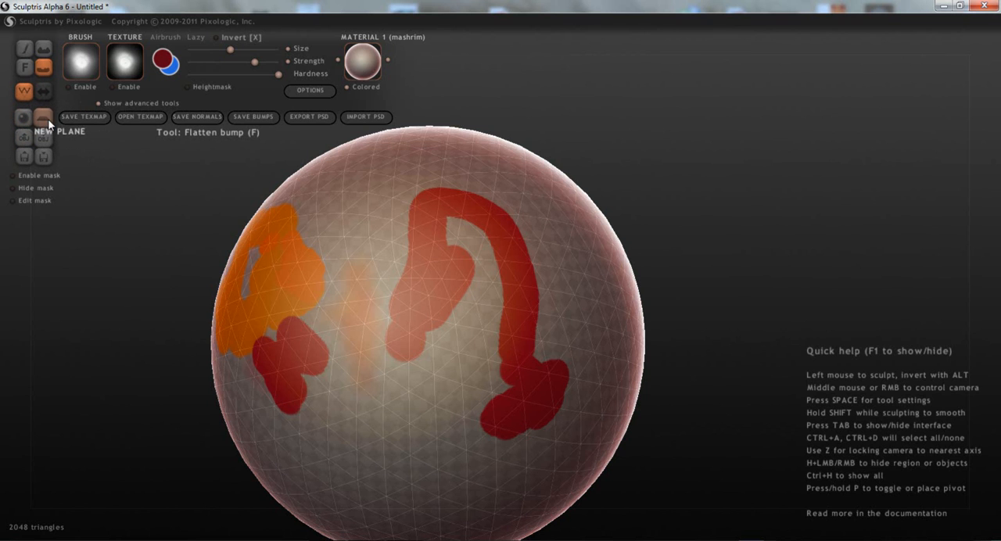
- Try the Heightmask and Cavity options, and turn Heightmask back off with the Paint color tool active
click(199, 88)
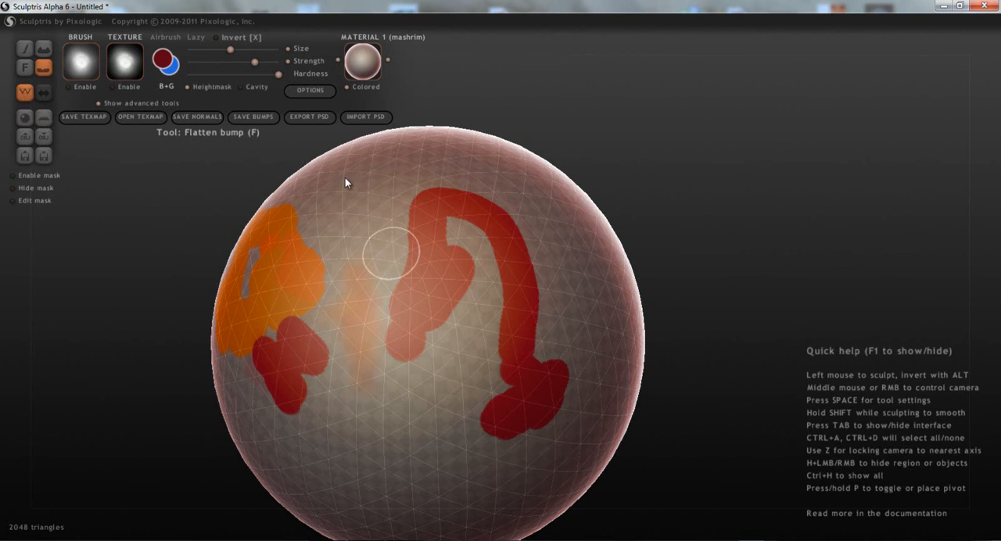
click(248, 87)
key(z)
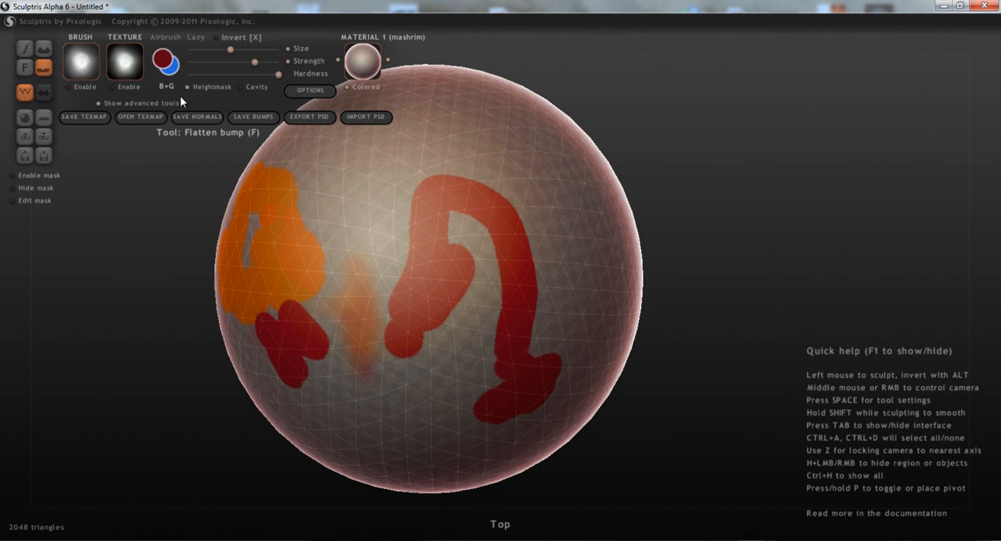
click(25, 48)
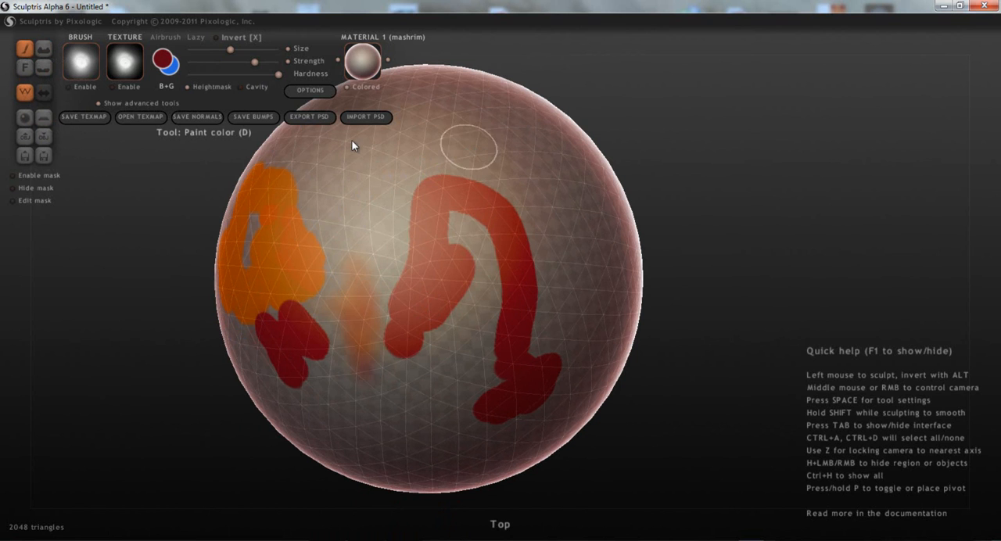
click(200, 91)
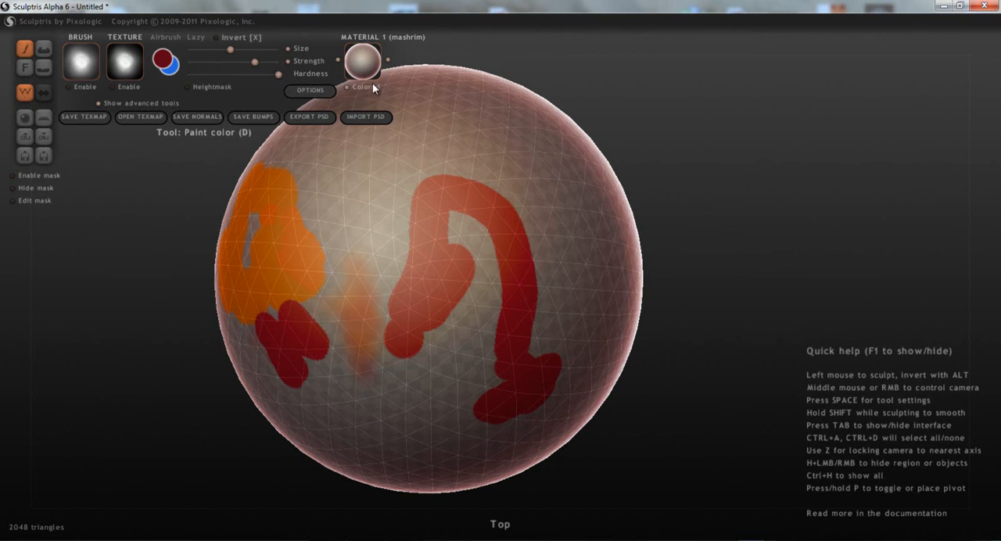
- Turn off the material's Colored option and inspect the painted sphere from other angles
middle_drag(382, 190, 415, 157)
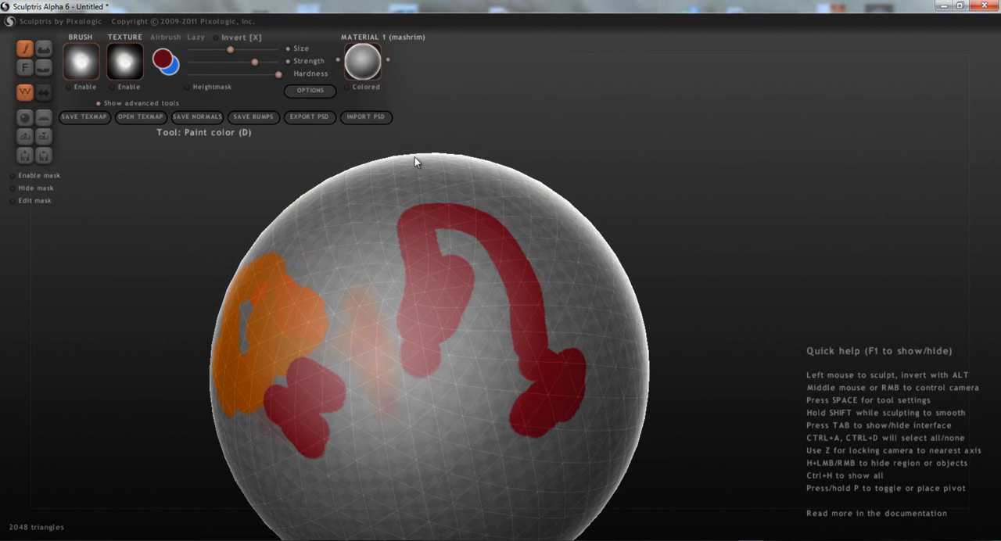
click(358, 87)
mouse_move(418, 151)
middle_down()
mouse_move(430, 261)
mouse_move(417, 204)
mouse_move(433, 181)
mouse_move(422, 187)
middle_up()
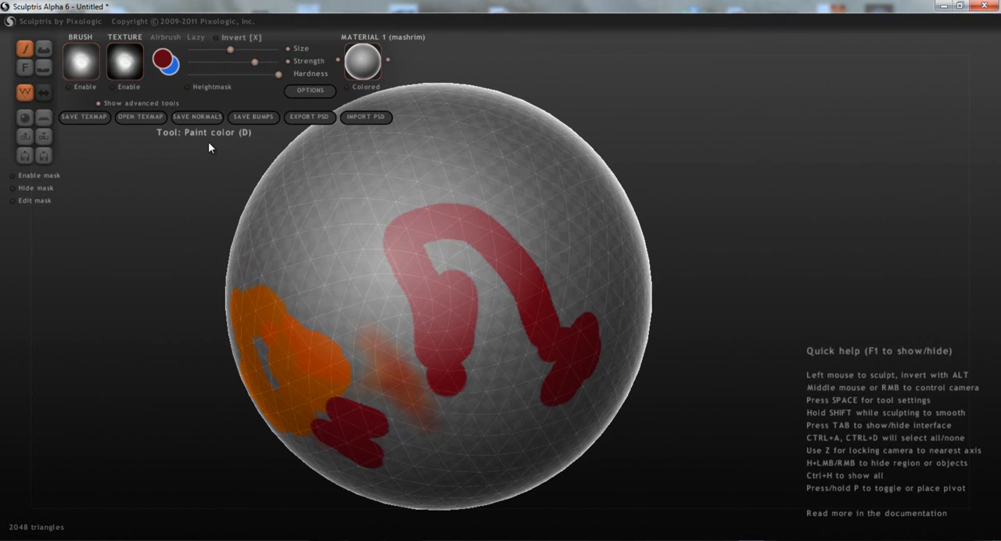